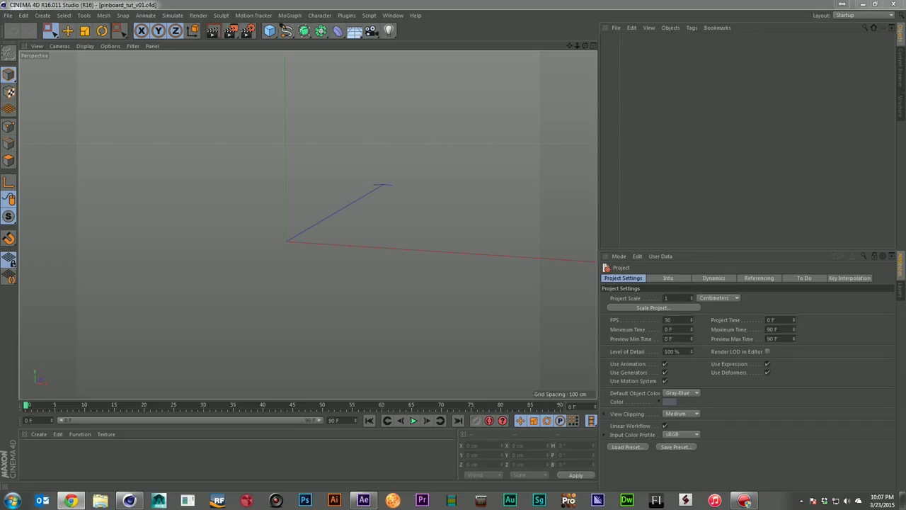
- Switch to the browser and review the Nine Inch Nails, Houdini pinboard and motion reel reference videos, and return to Cinema 4D
left_click_drag(905, 55, 556, 27)
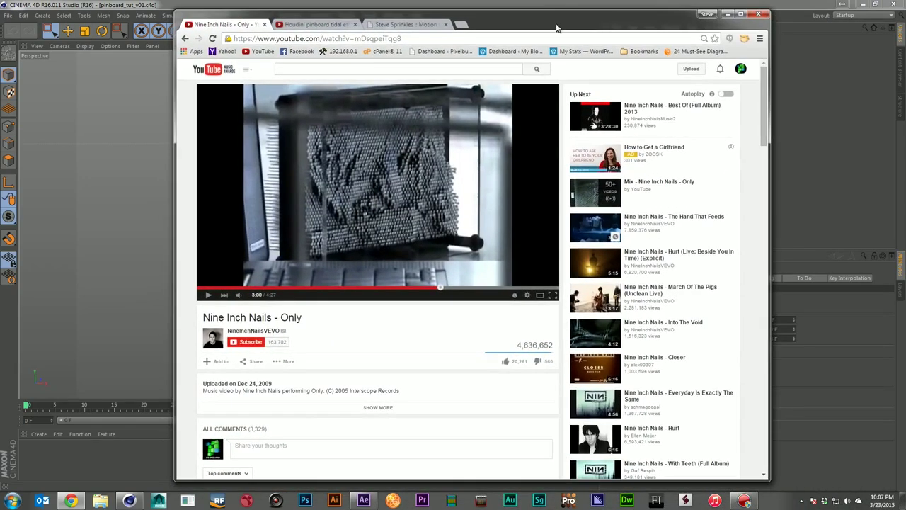
left_click(208, 298)
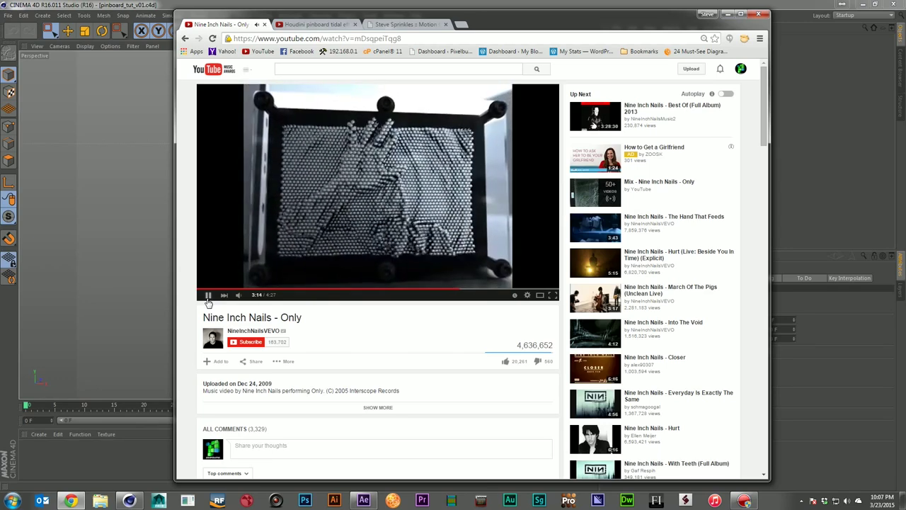
left_click(208, 301)
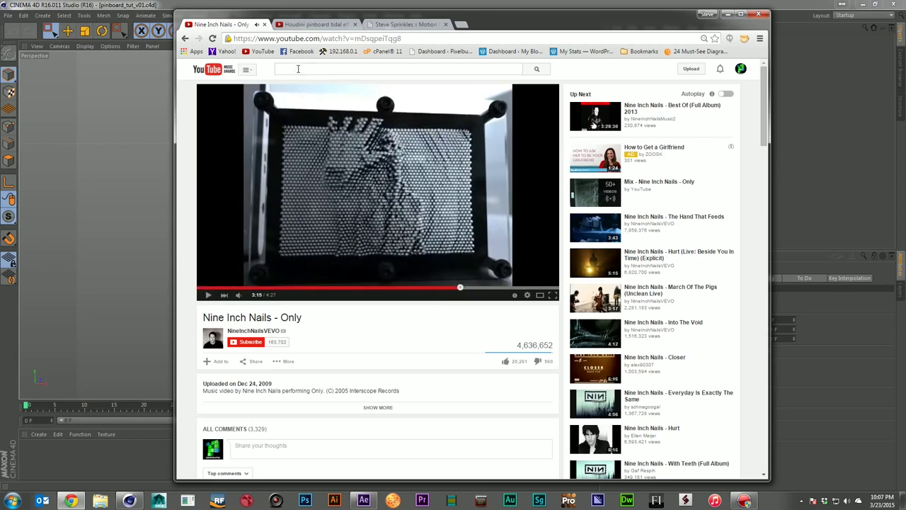
left_click(315, 24)
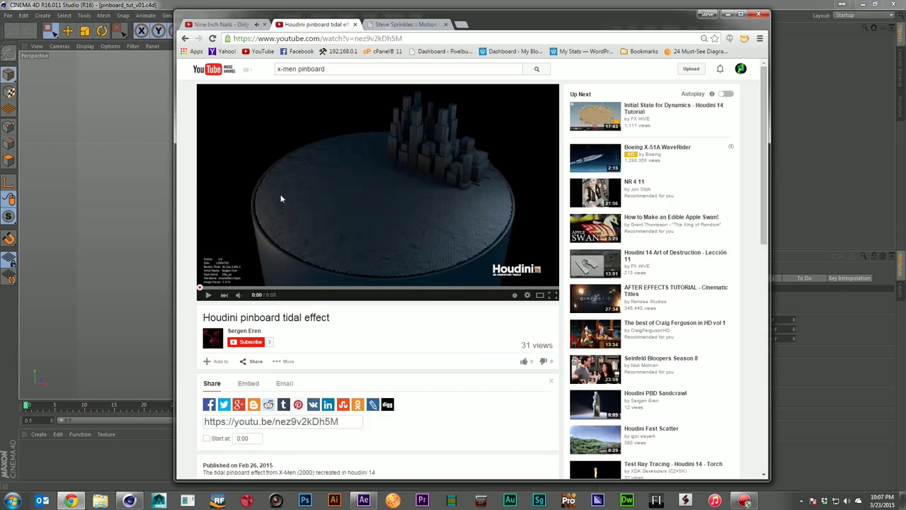
left_click(209, 301)
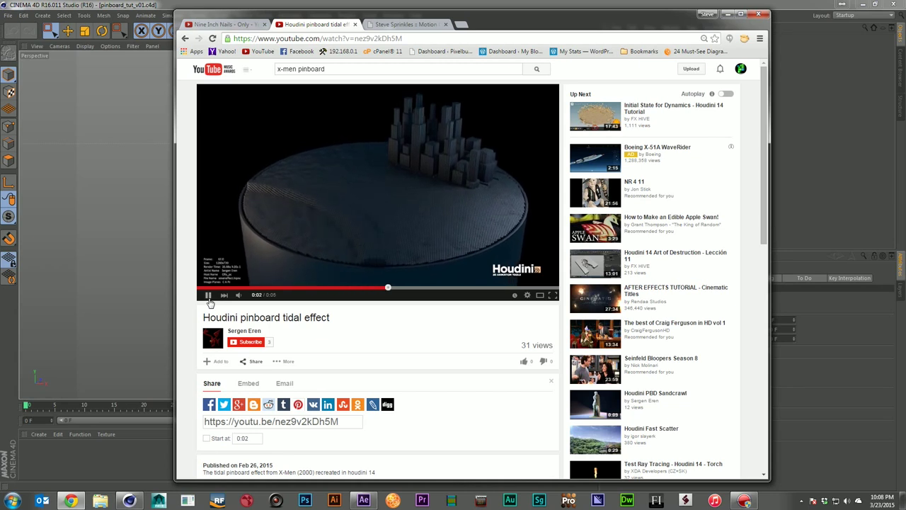
left_click(208, 295)
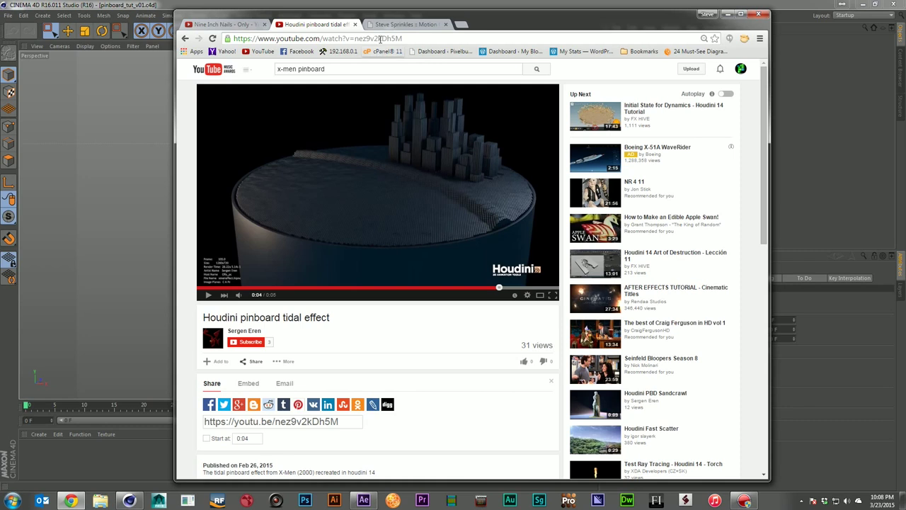
left_click(400, 24)
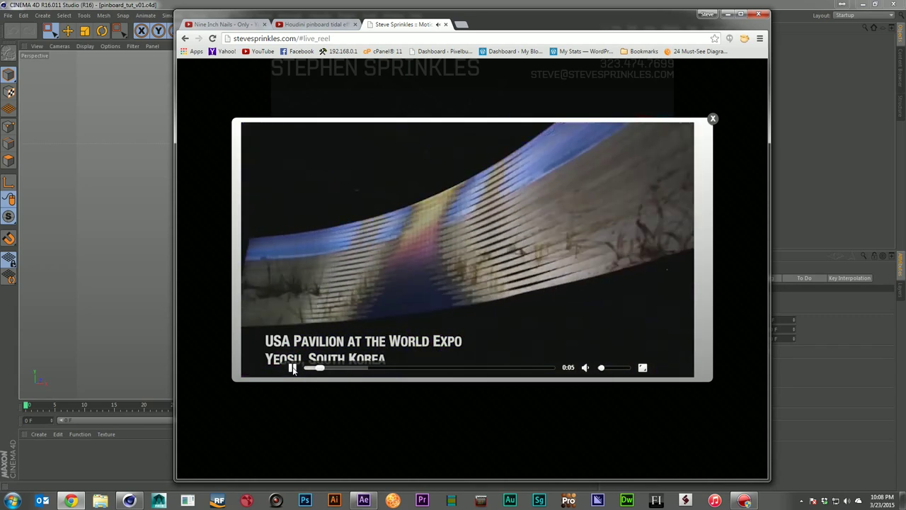
left_click(294, 369)
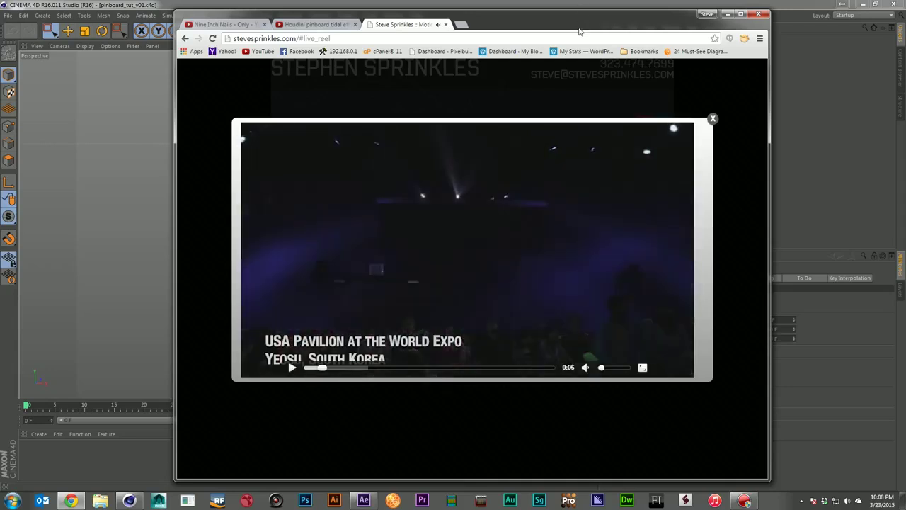
left_click_drag(579, 29, 905, 31)
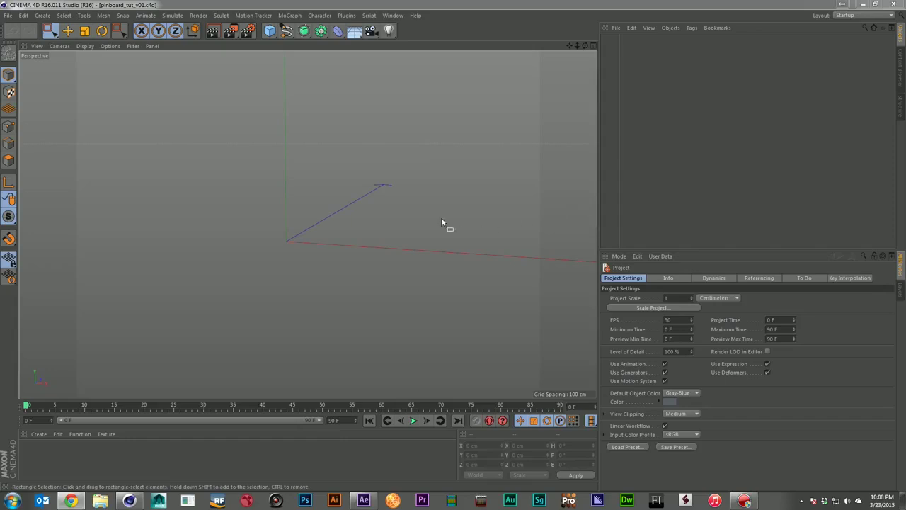
- Add a cylinder primitive and set its orientation to +Z
left_click(269, 30)
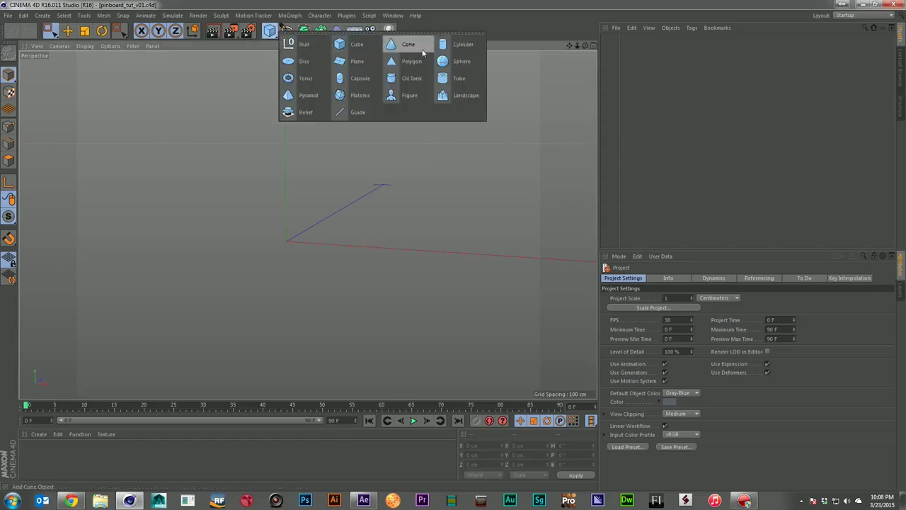
left_click(459, 45)
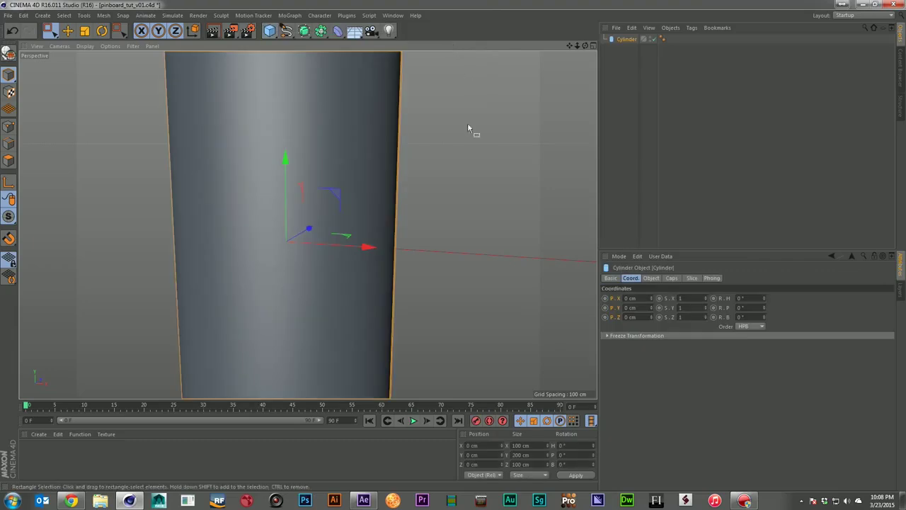
left_click(652, 278)
left_click(674, 335)
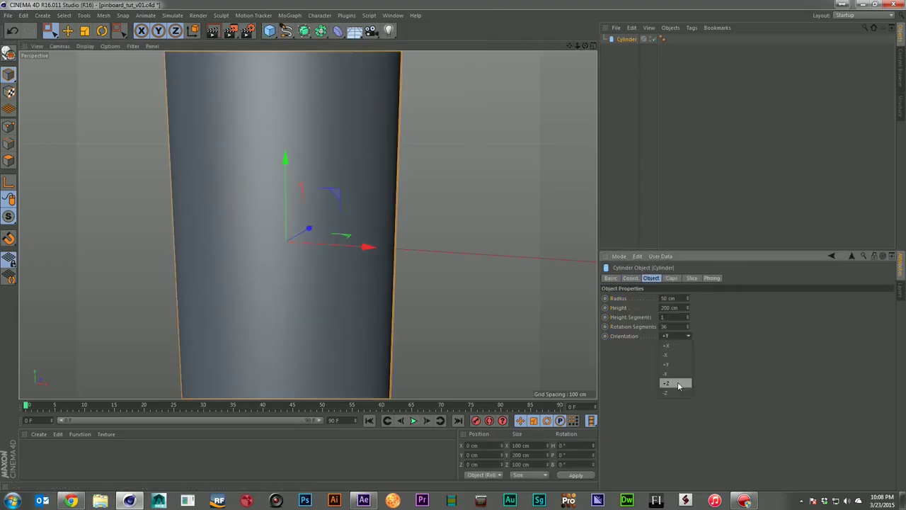
left_click(678, 384)
- Show all four views and set the cylinder's radius to 1 cm
left_click_drag(578, 47, 457, 49)
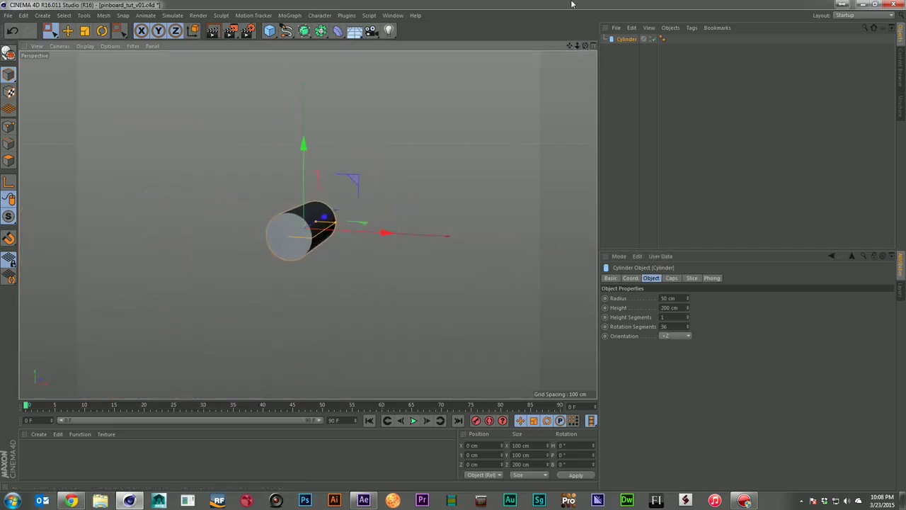
left_click(595, 46)
left_click_drag(288, 227, 311, 226)
left_click_drag(678, 298, 595, 305)
type("1")
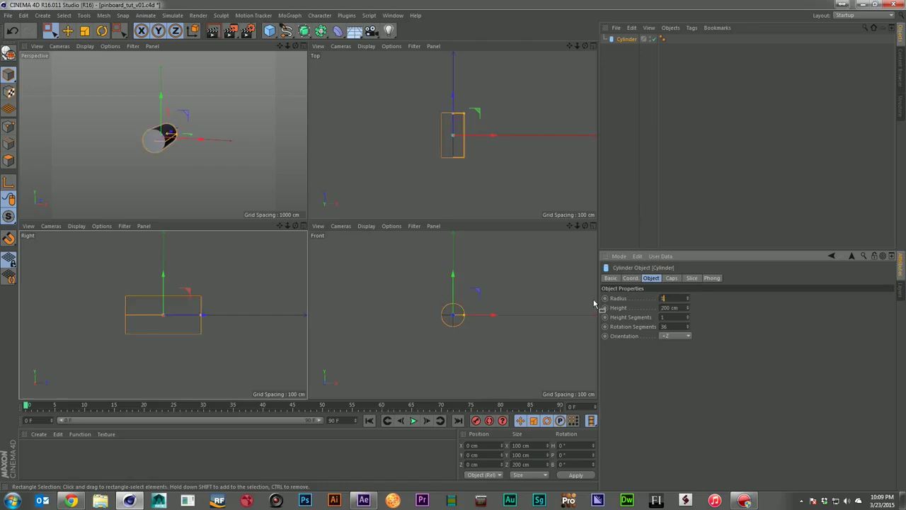
key("Return")
- Set the cylinder's height to 50 cm
left_click_drag(676, 308, 607, 317)
type("5")
key("Return")
key("0")
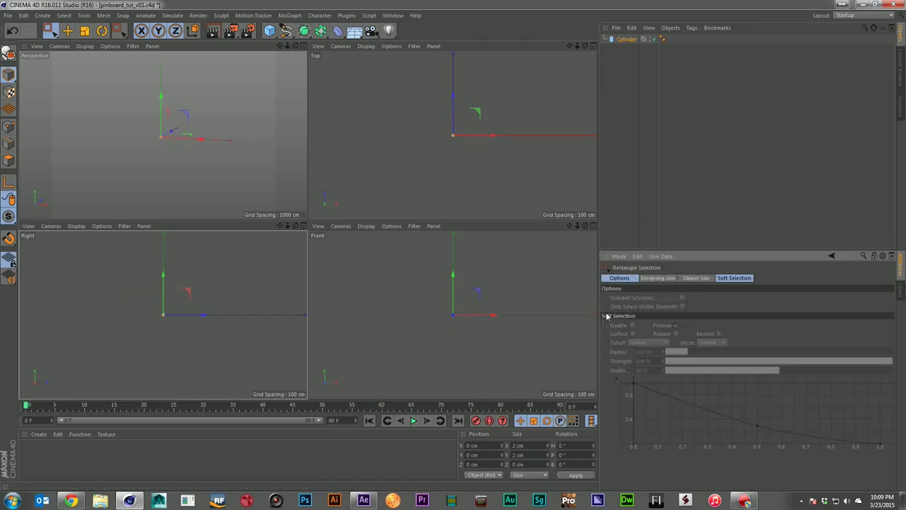
left_click(627, 39)
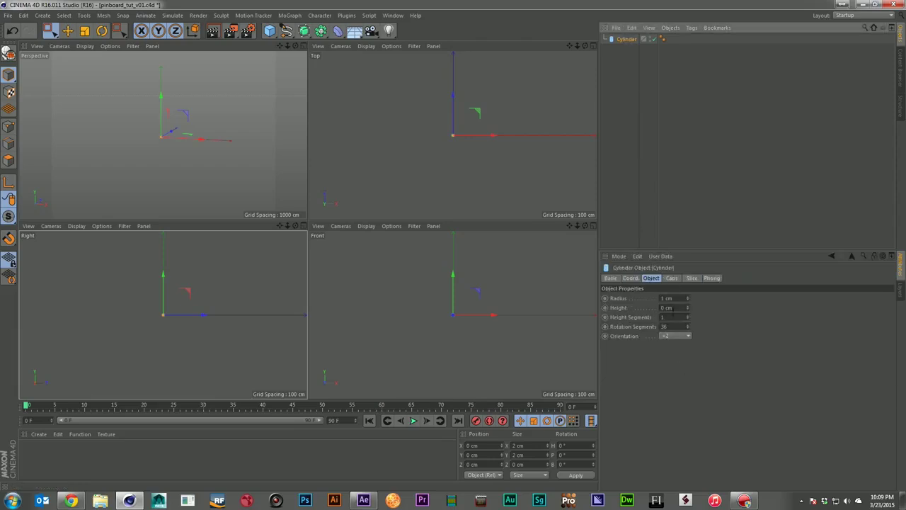
left_click_drag(674, 308, 604, 308)
type("50")
key("Return")
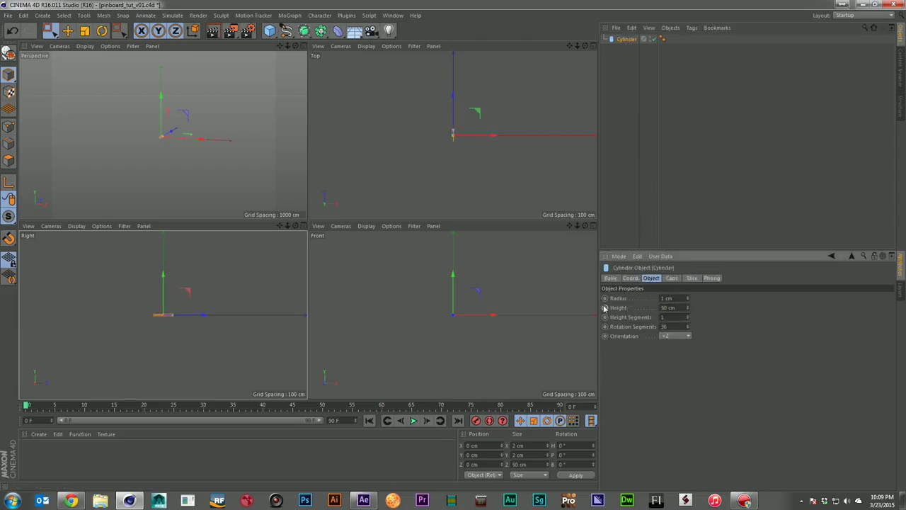
- Give the cylinder 3 height segments and 12 rotation segments
left_click_drag(289, 226, 442, 225)
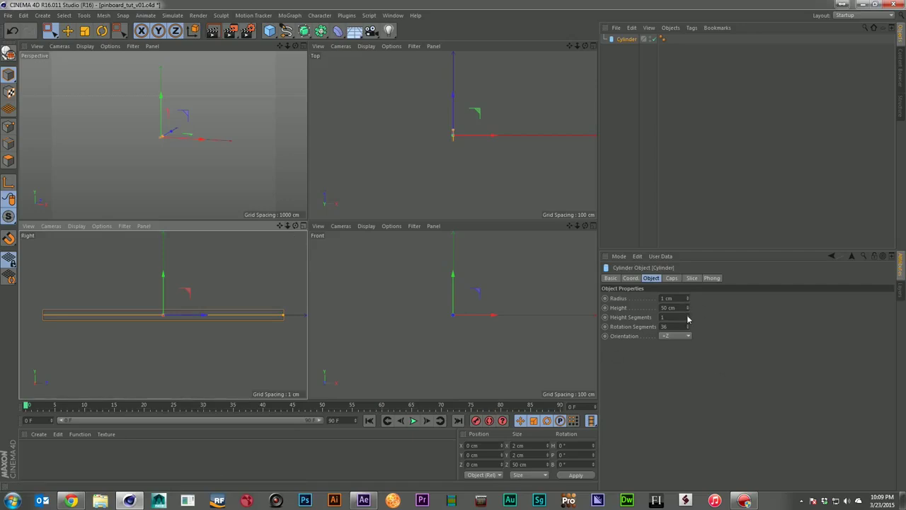
left_click_drag(688, 320, 688, 318)
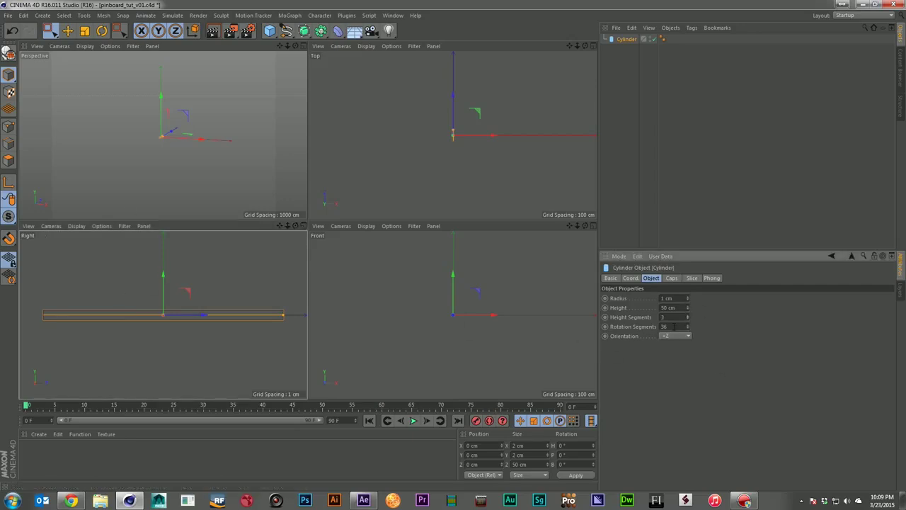
type("12")
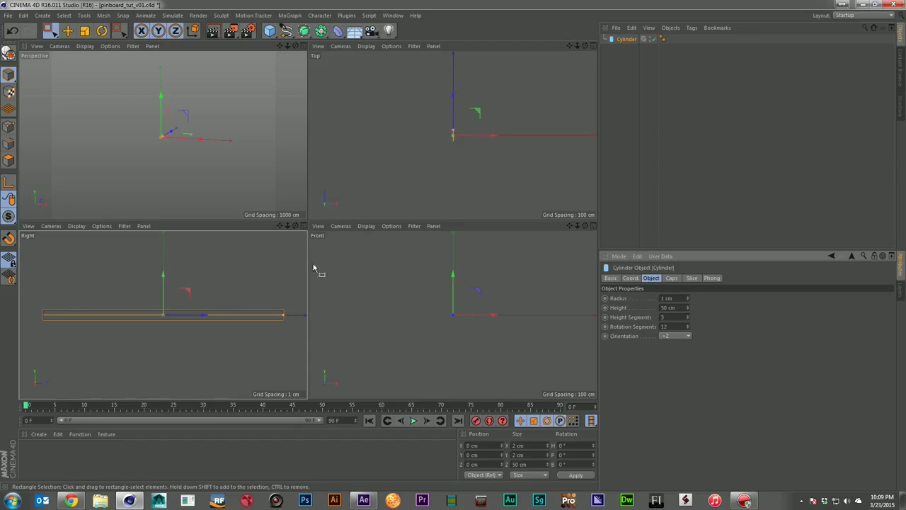
- Make the cylinder editable and switch to point mode
key("c")
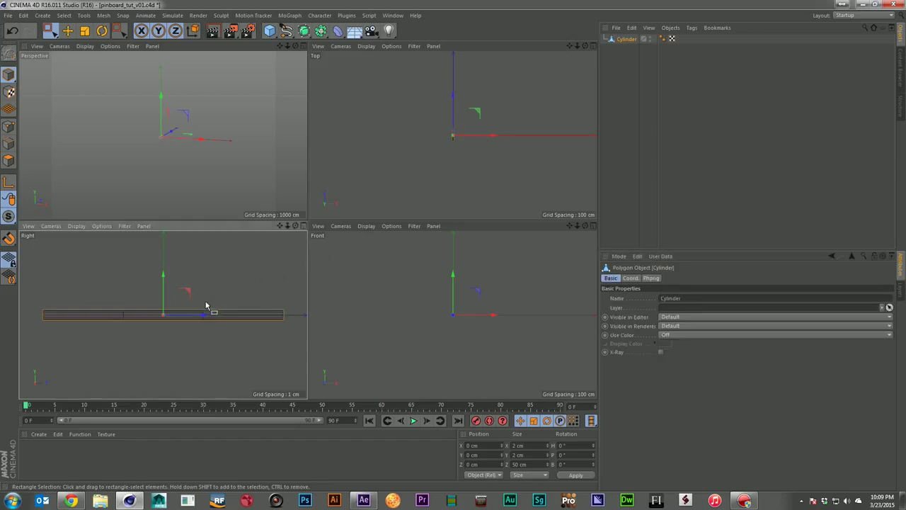
left_click(9, 127)
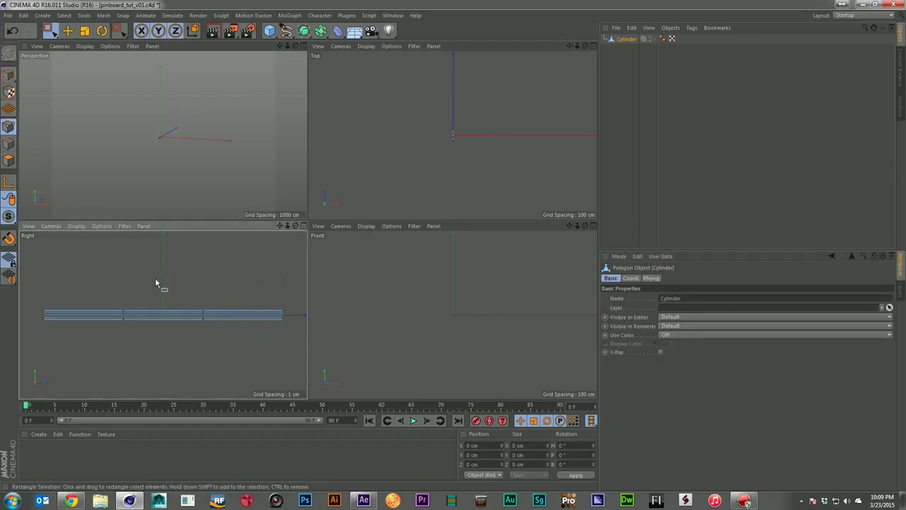
left_click_drag(109, 286, 296, 350)
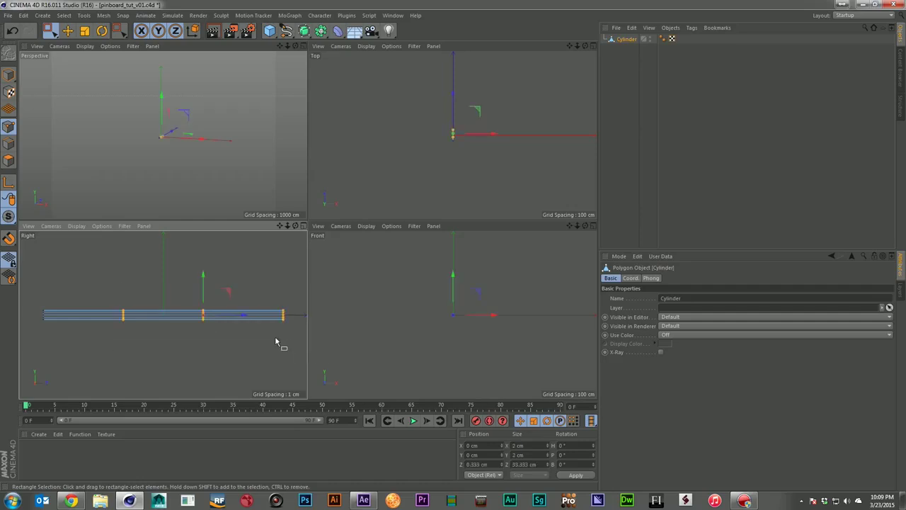
key("e")
key("r")
key("t")
left_click_drag(279, 281, 261, 293)
key("ctrl+z")
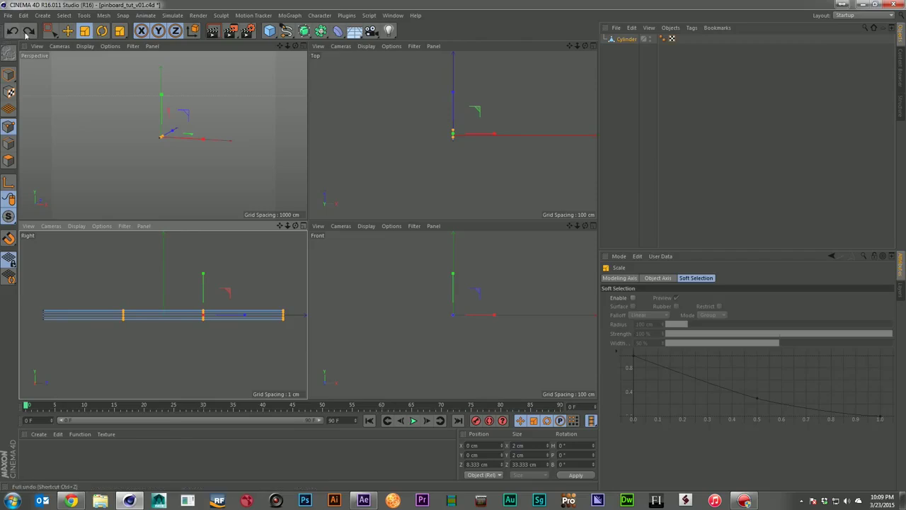
- Select the two point rings on the cylinder's +Z half and scale them down to about 1.32 cm in diameter
left_click(50, 30)
left_click_drag(173, 277, 306, 372)
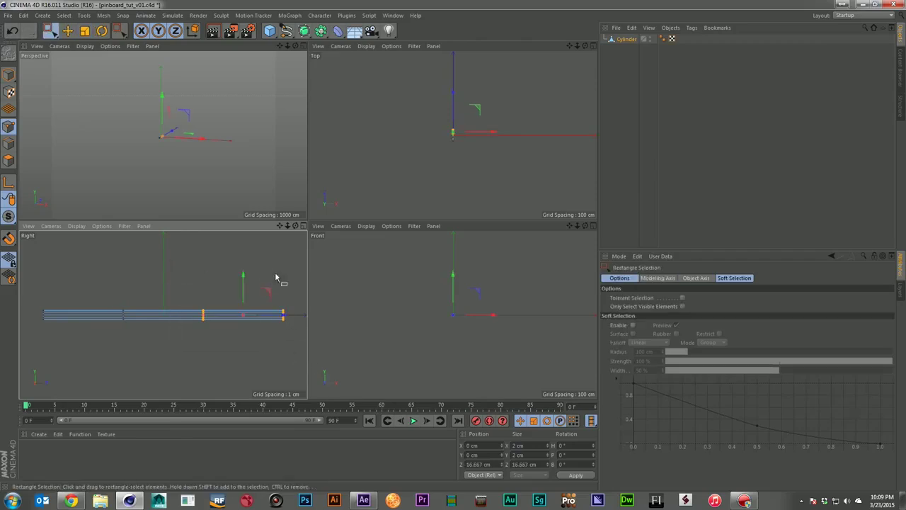
key("t")
left_click_drag(290, 285, 249, 317)
- Move the two inner point rings along Z close to the head end, placing the thinner one at about -22.3 cm
left_click(51, 30)
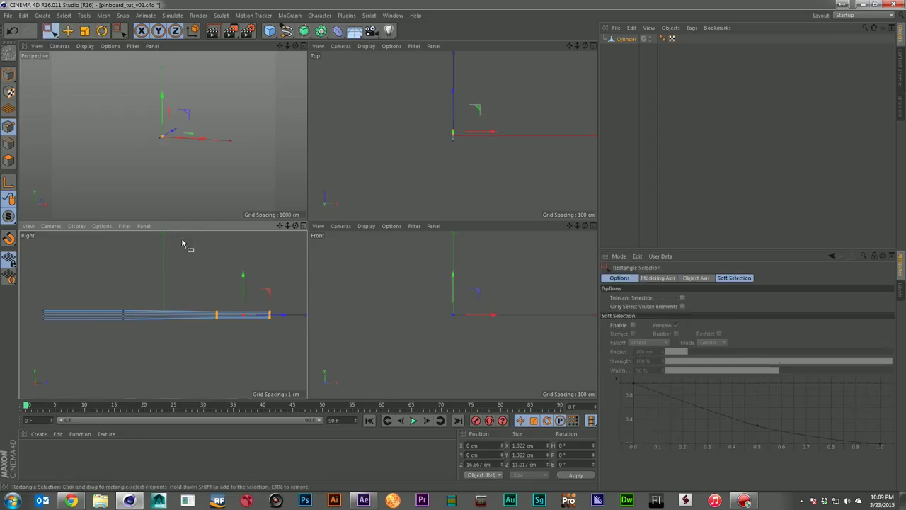
left_click_drag(135, 306, 104, 352)
left_click_drag(163, 316, 92, 316)
mouse_move(210, 286)
left_mouse_down()
mouse_move(225, 312)
mouse_move(98, 317)
left_mouse_up()
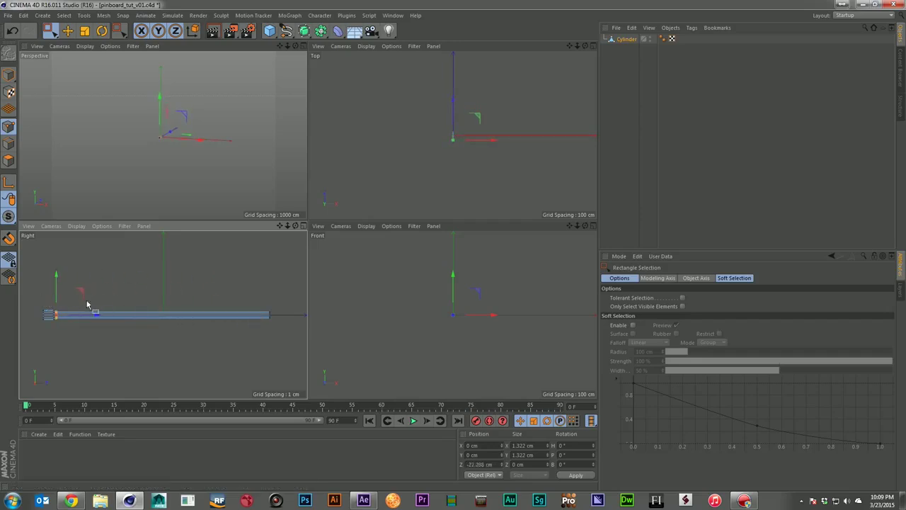
- Select both shaft point rings and scale them down to about 1.13 cm in diameter to thin the pin's shaft
left_click_drag(276, 306, 260, 329)
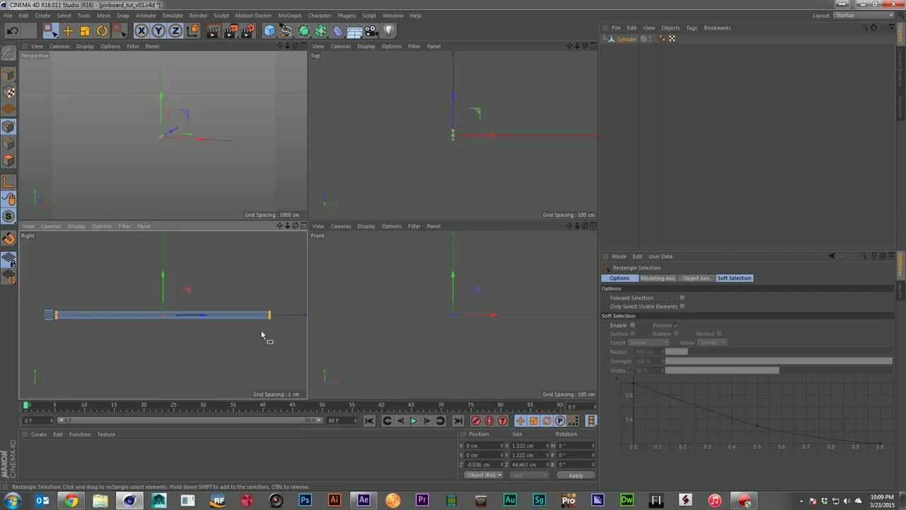
key("y")
key("t")
left_click_drag(251, 282, 189, 317)
- Move the shaft's end ring along Z to about 24.95 cm, return to model mode and deselect the pin
key("e")
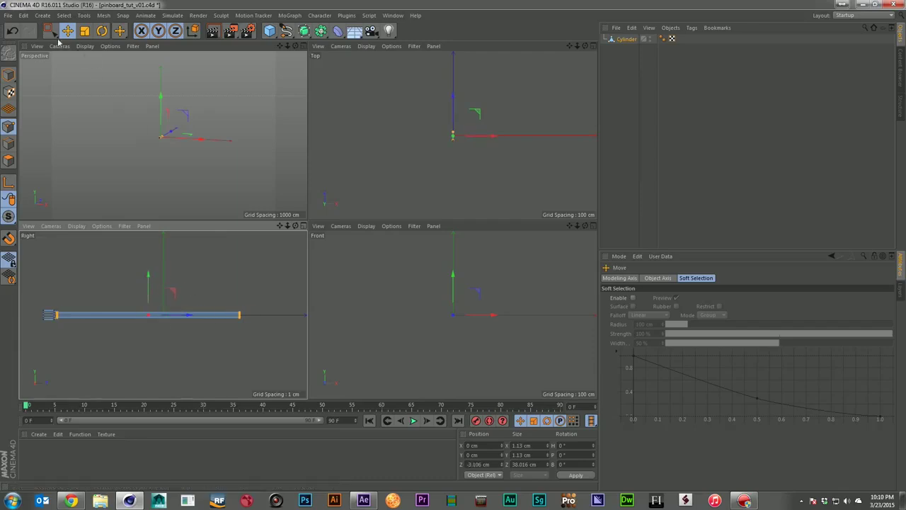
key("0")
left_click_drag(261, 290, 201, 363)
left_click_drag(277, 314, 320, 315)
left_click(8, 75)
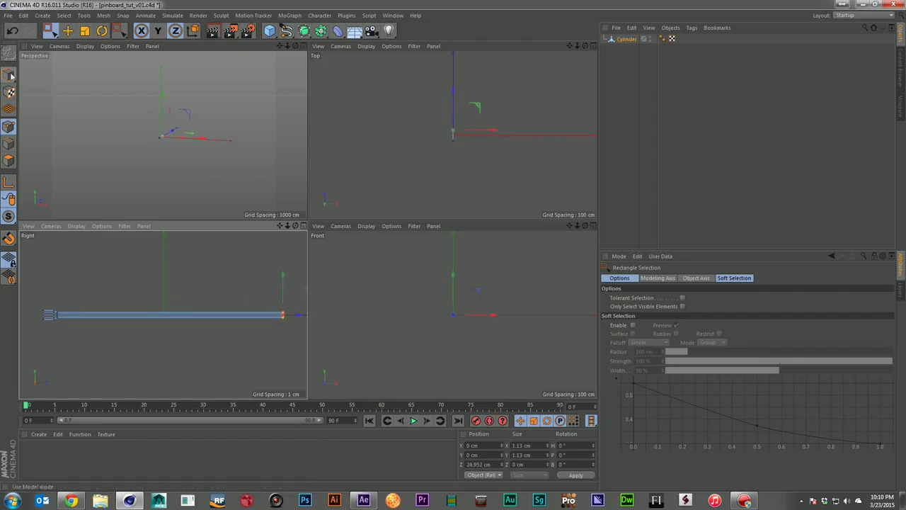
left_click(726, 142)
- Add a MoGraph Cloner and make the cylinder its child
scroll(163, 136, "up", 5)
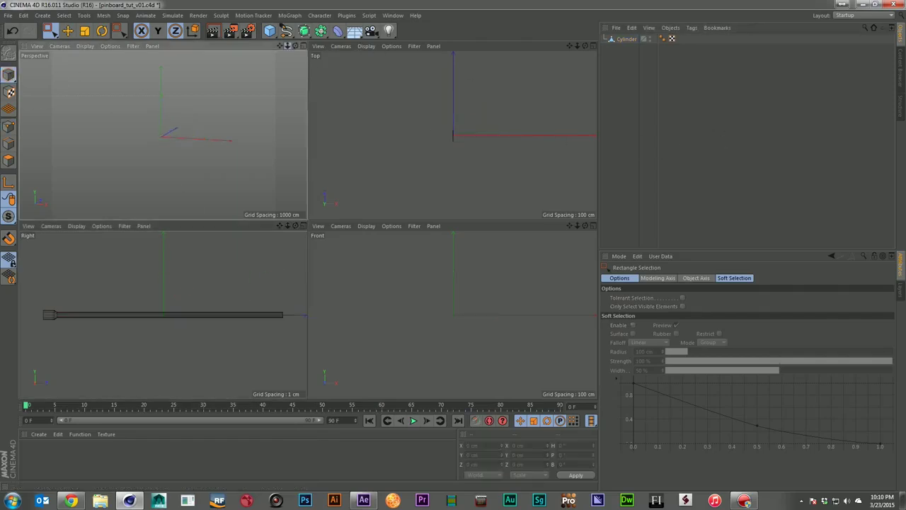
scroll(163, 135, "up", 2)
scroll(163, 134, "up", 5)
scroll(163, 135, "down", 3)
scroll(163, 134, "down", 4)
scroll(163, 135, "down", 2)
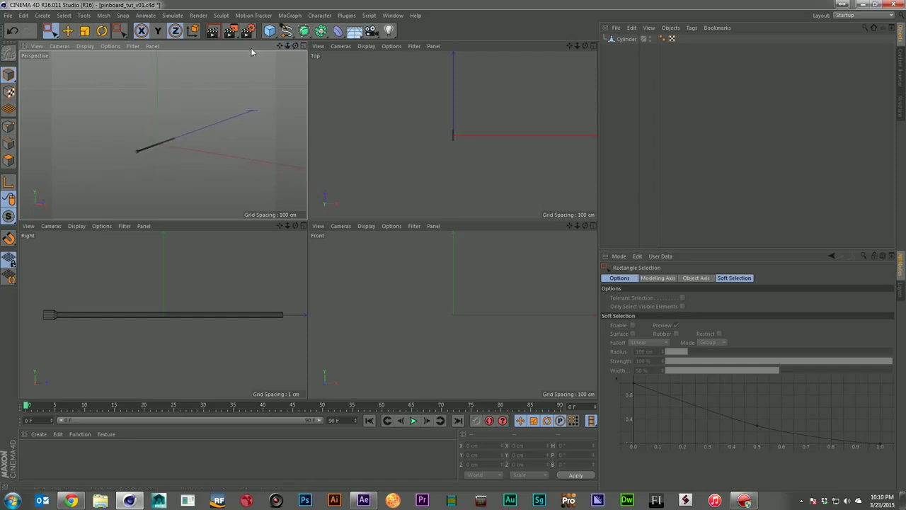
left_click(290, 14)
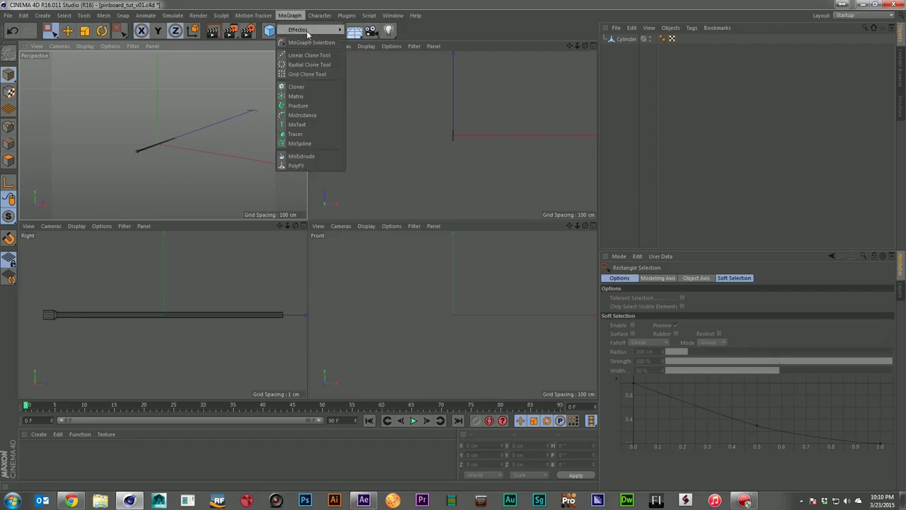
left_click(310, 87)
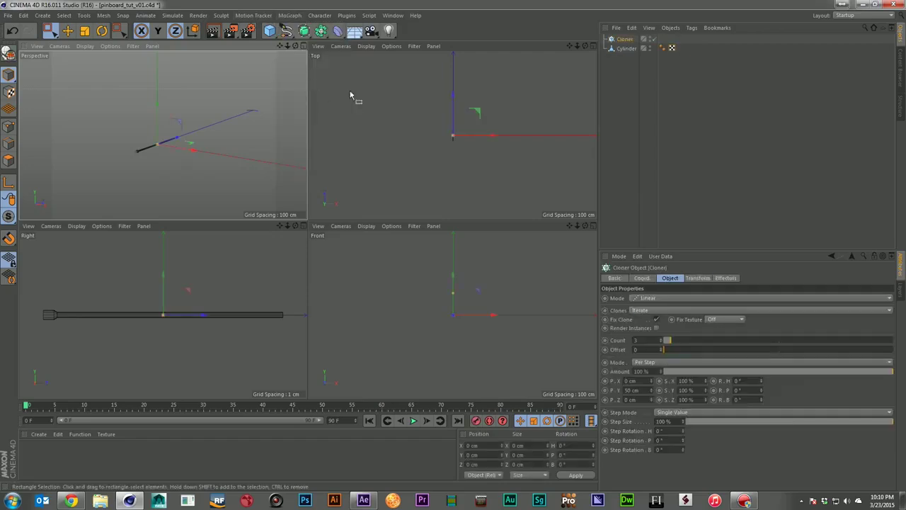
left_click(624, 50)
left_click_drag(287, 48, 278, 67)
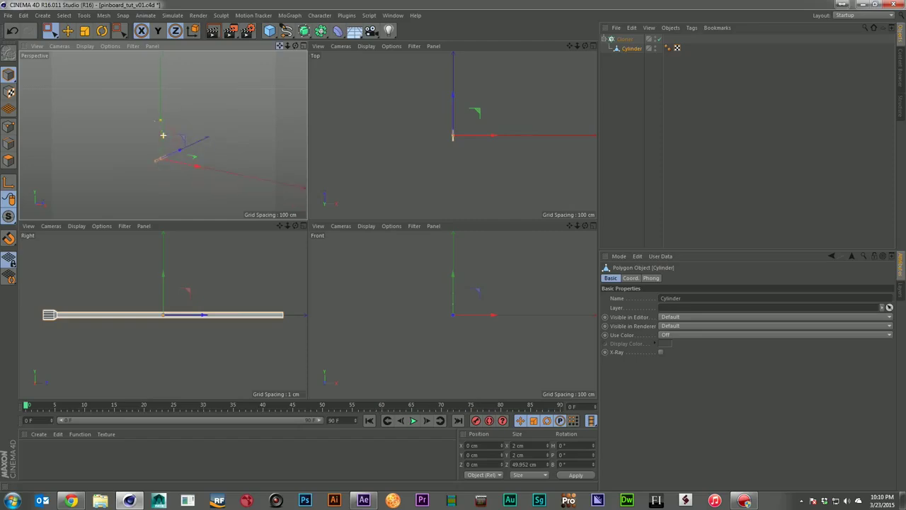
- Switch the Cloner to Grid Array mode and set its Z count to 1
left_click(615, 39)
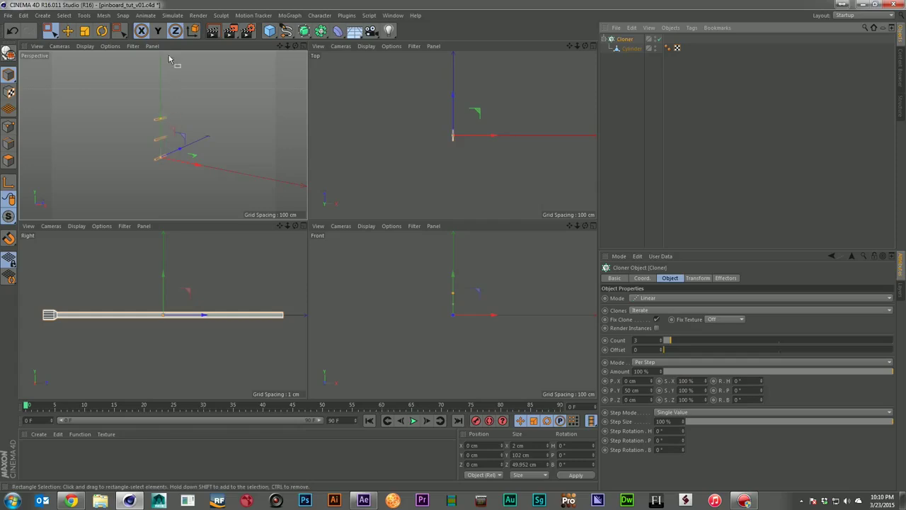
left_click(630, 390)
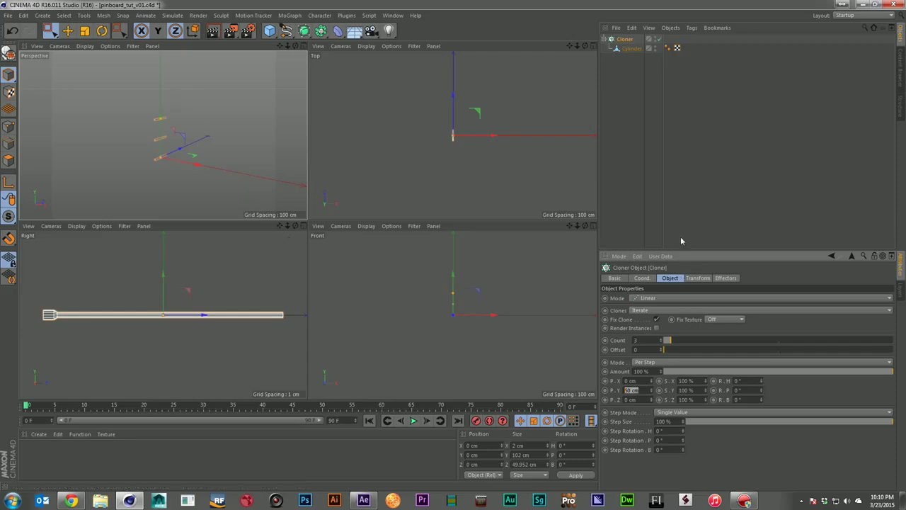
left_click(673, 298)
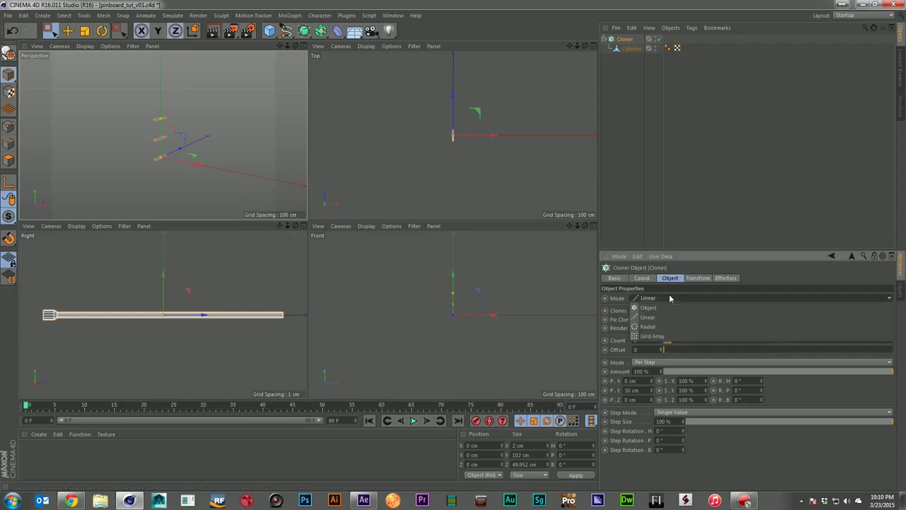
left_click(669, 340)
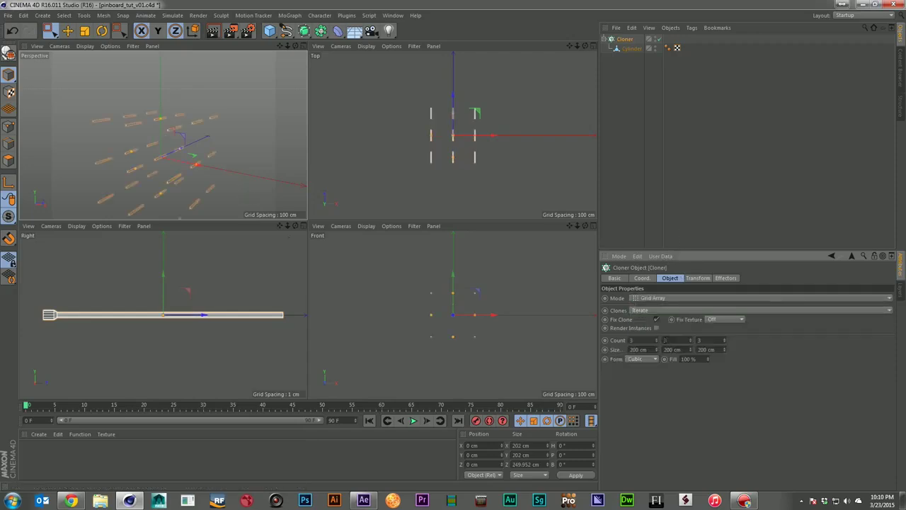
left_click(725, 344)
left_click(724, 343)
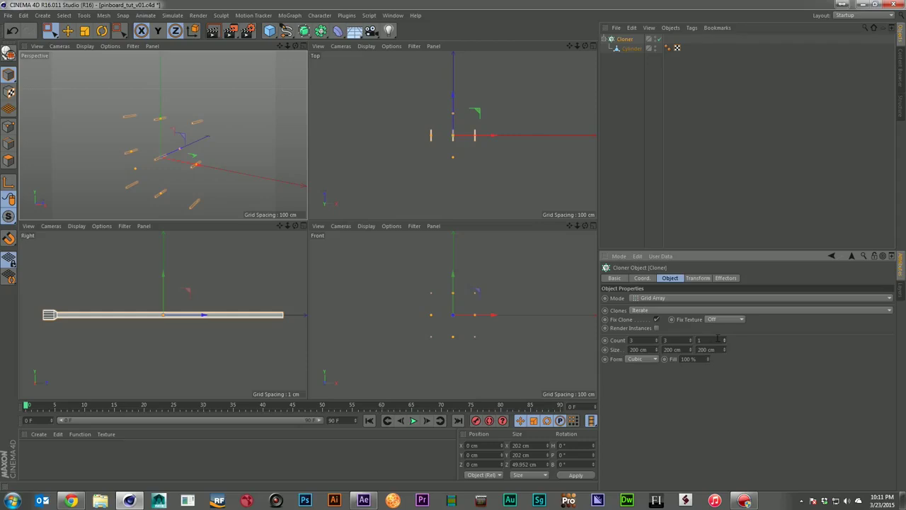
- Set the Cloner's X and Y counts to 100 to build a dense wall of pins
left_click_drag(280, 46, 279, 24)
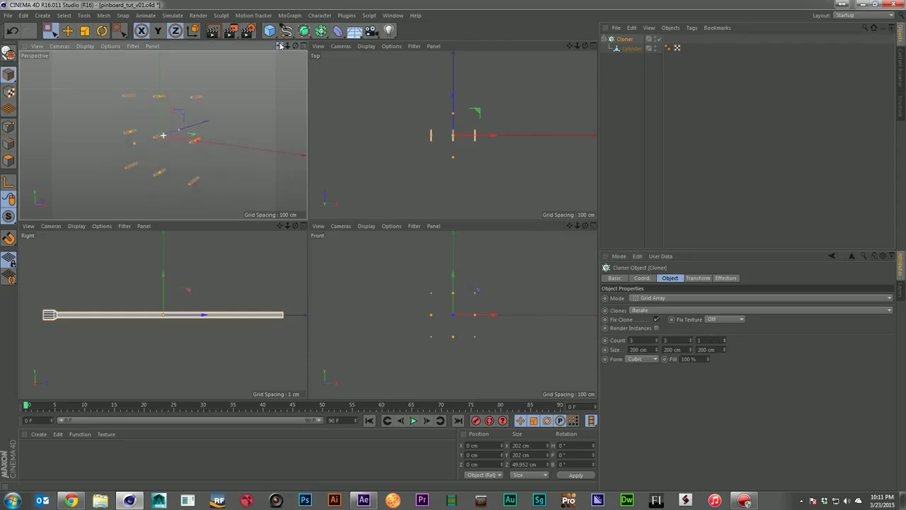
double_click(631, 340)
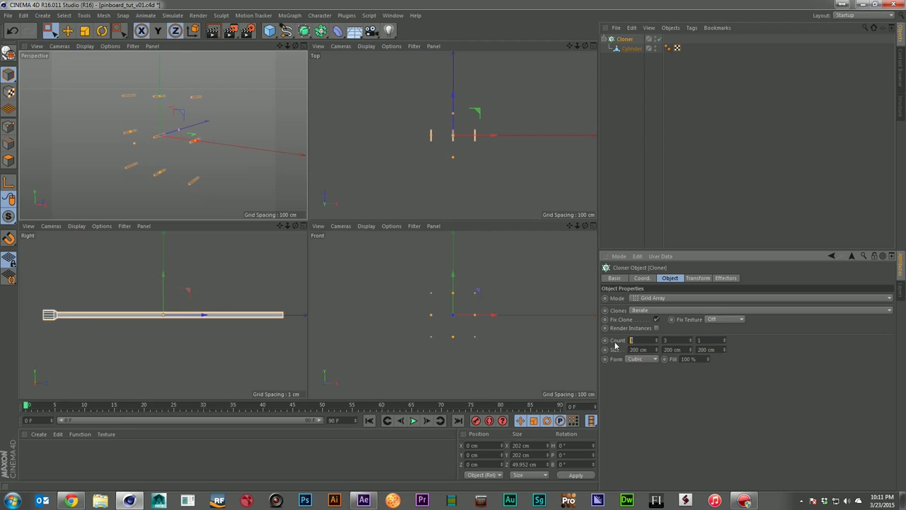
type("100")
key("Return")
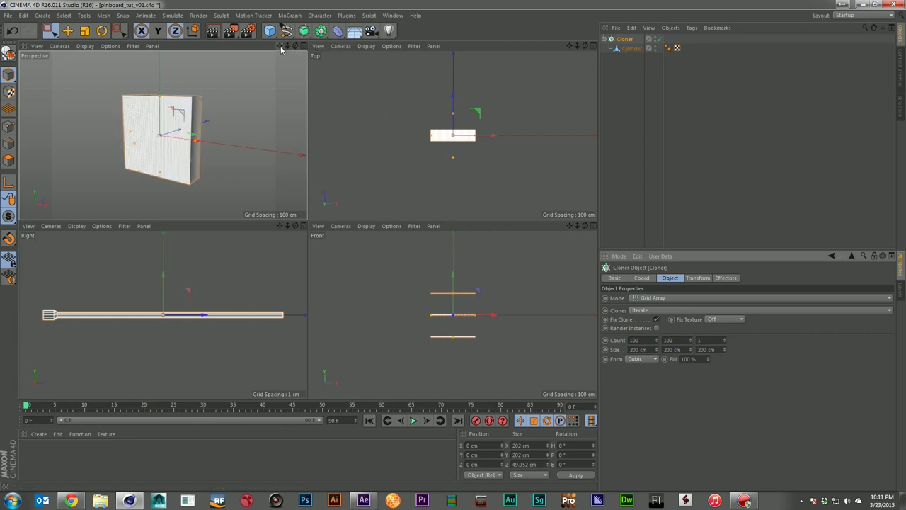
left_click_drag(288, 46, 198, 46)
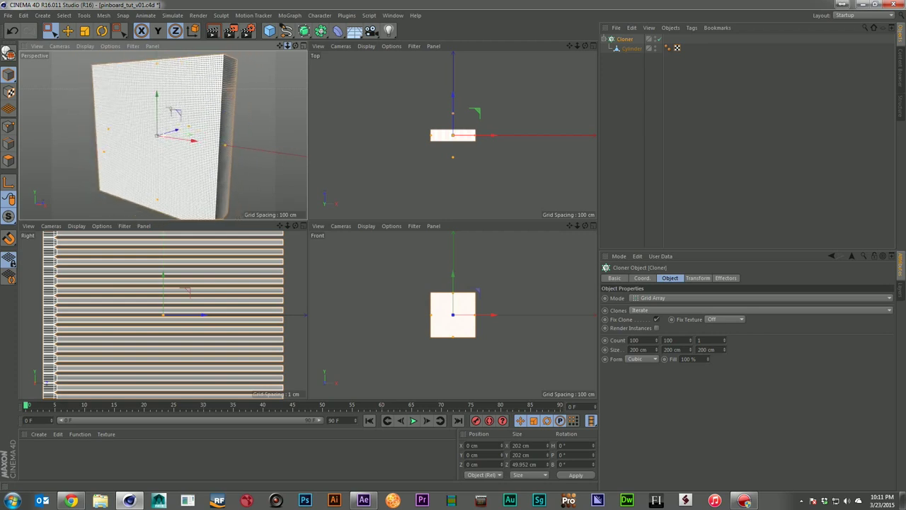
left_click_drag(295, 46, 383, 47)
mouse_move(281, 46)
left_mouse_down()
mouse_move(312, 48)
mouse_move(281, 49)
left_mouse_up()
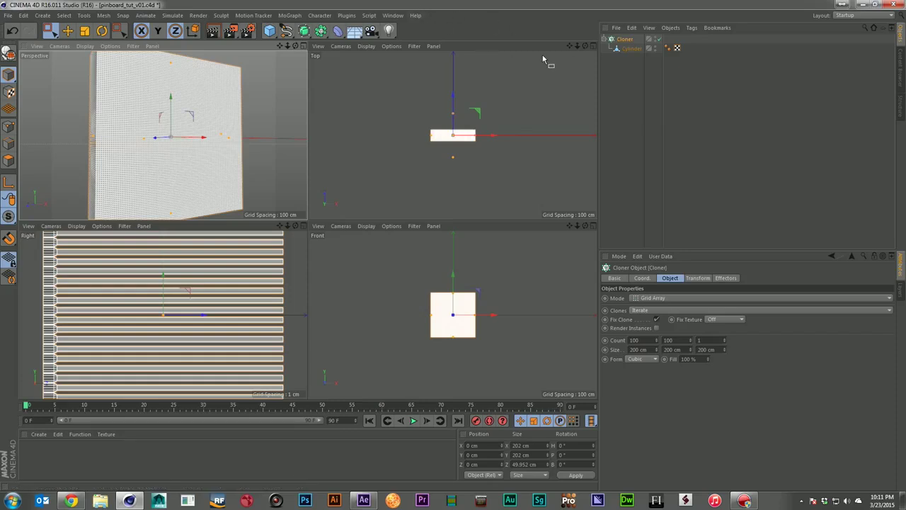
- Enable Render Instances on the Cloner and test-render the perspective view
left_click(657, 328)
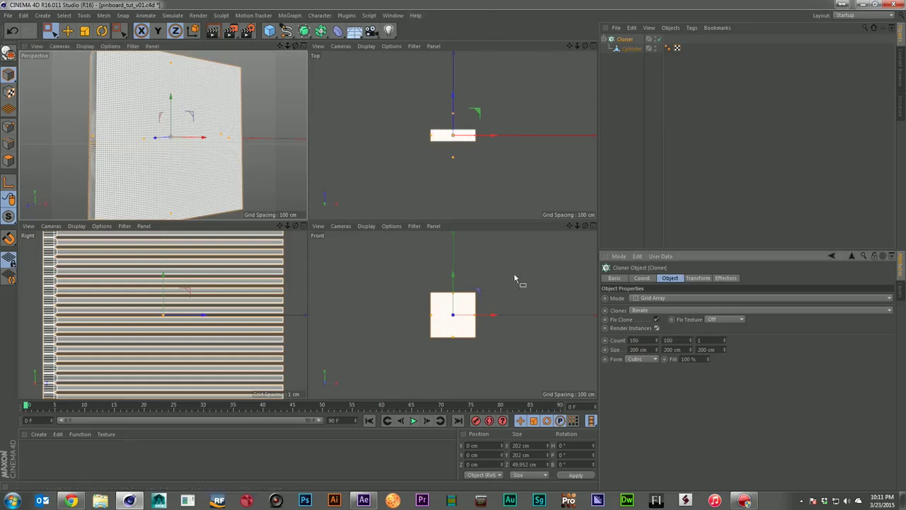
key("ctrl+r")
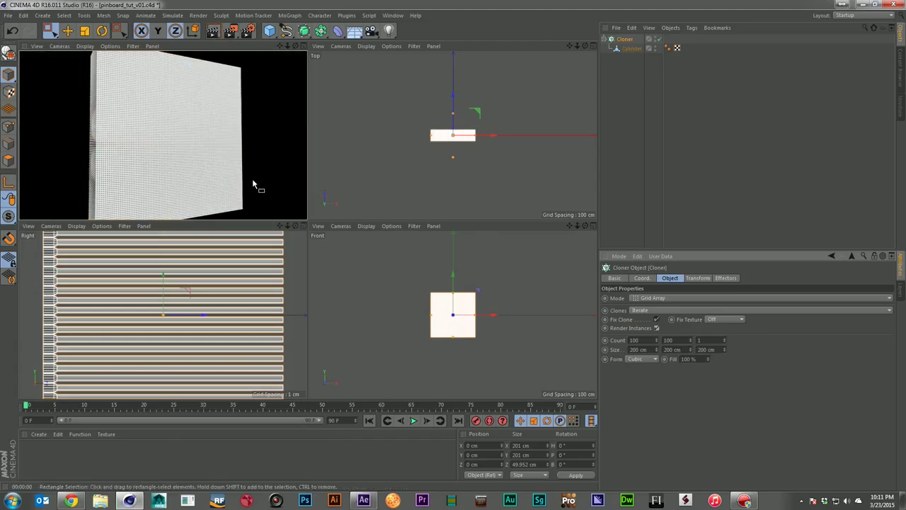
key("a")
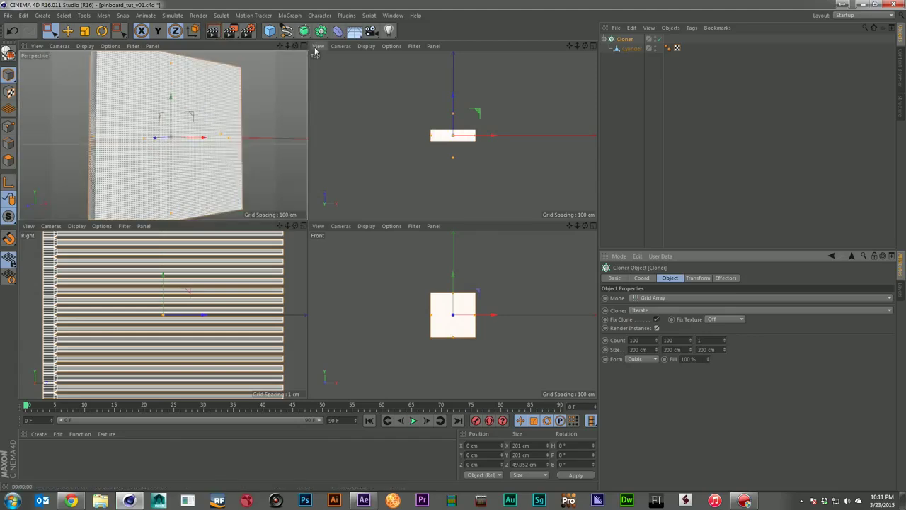
- Add an omni light and place it in front of the pin wall at about X 155 cm, Z -136 cm
left_click(389, 31)
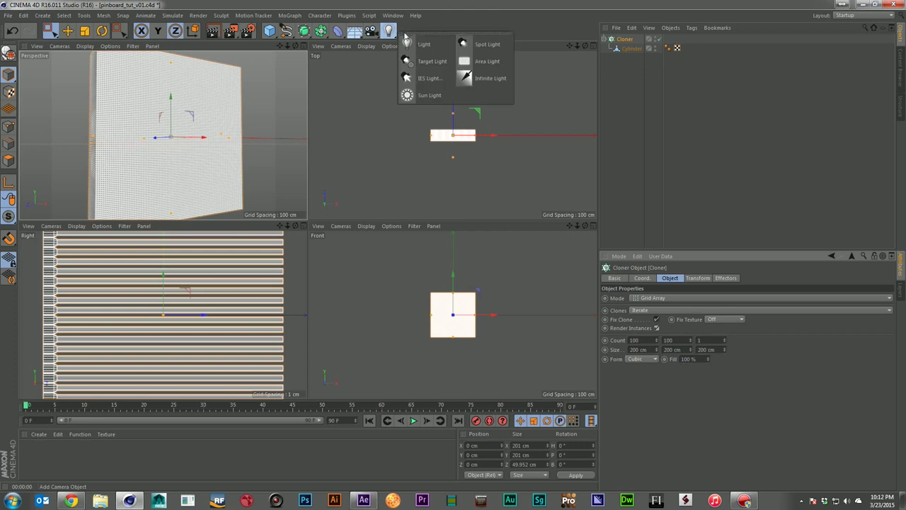
left_click(419, 44)
left_click_drag(474, 114, 512, 142)
- Duplicate the light, move the copy along X to about -252 cm and set its intensity to 50%
key("ctrl+c")
key("ctrl+v")
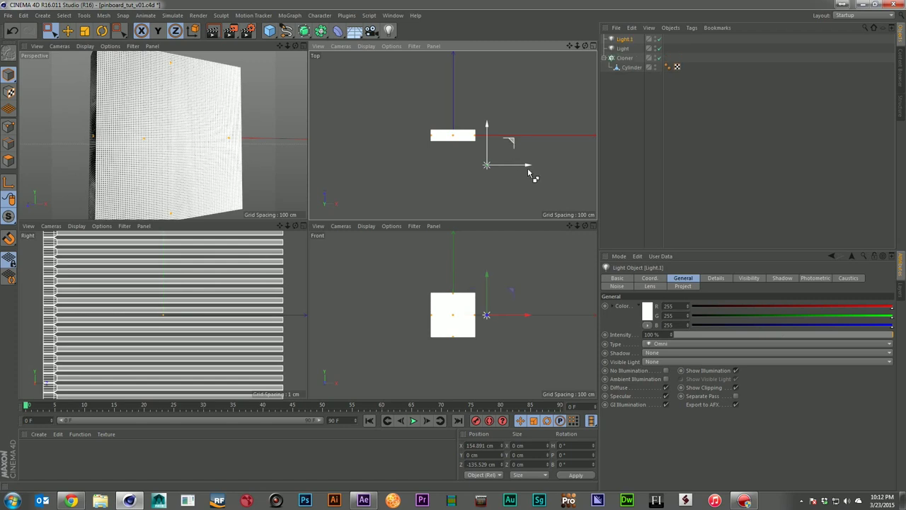
left_click_drag(506, 165, 417, 165)
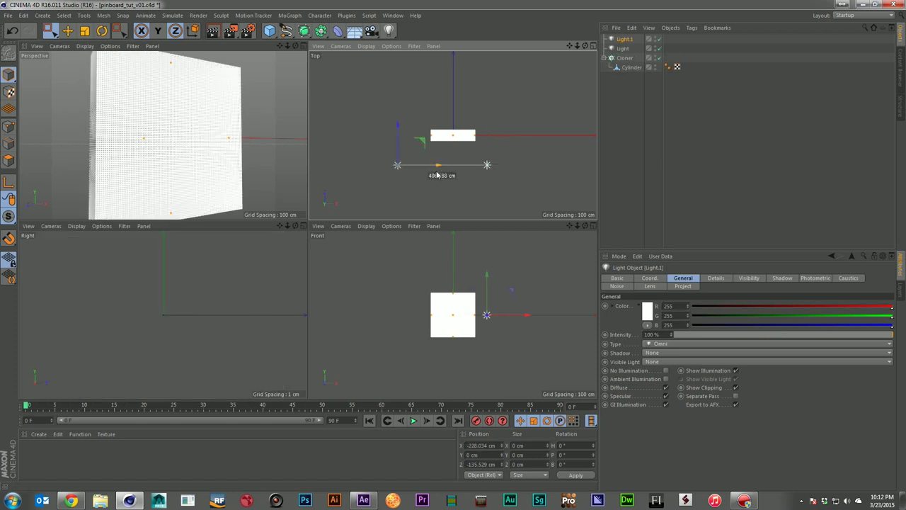
left_click_drag(661, 335, 591, 337)
type("5")
key("Return")
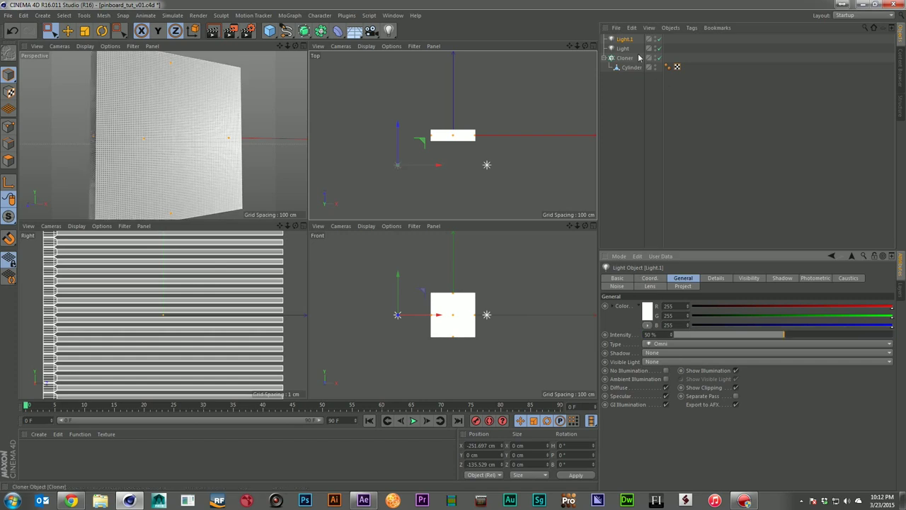
- Give the original light Shadow Maps (Soft), test-render the perspective view and reselect the Cloner
left_click(624, 48)
left_click(670, 352)
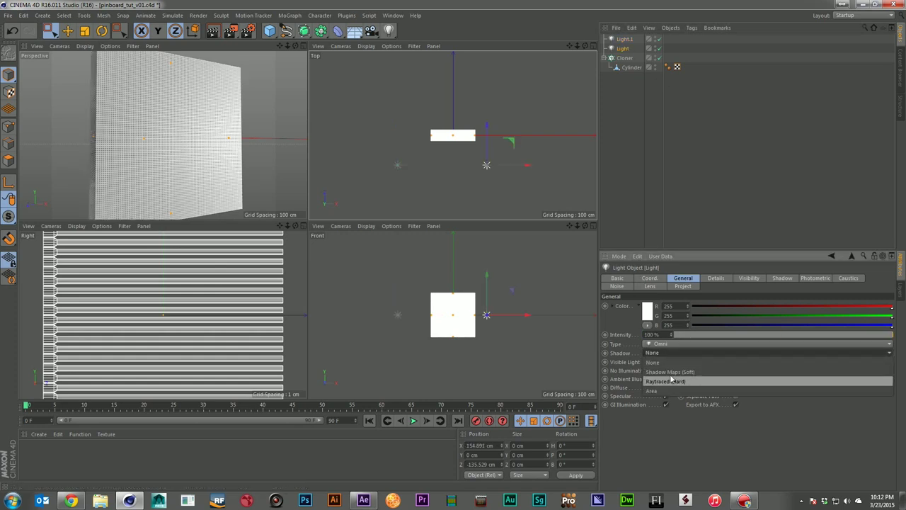
left_click(673, 362)
left_click(212, 31)
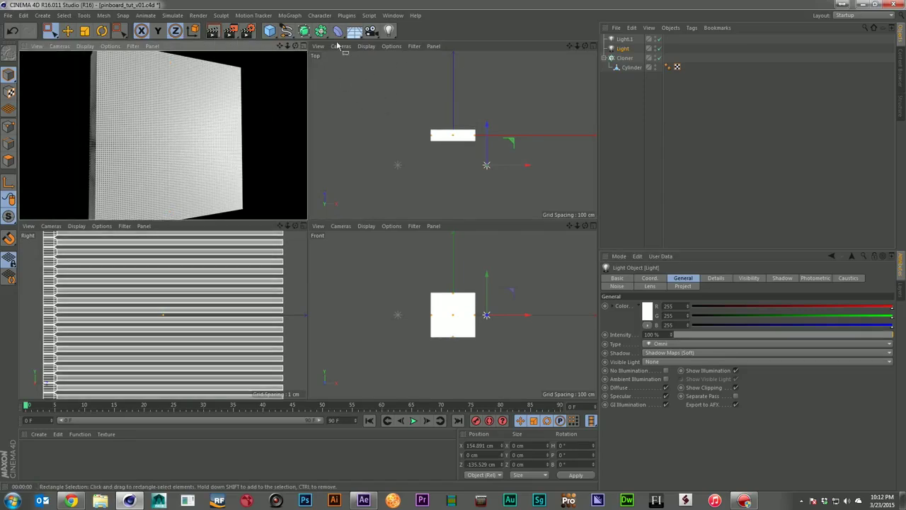
left_click(624, 57)
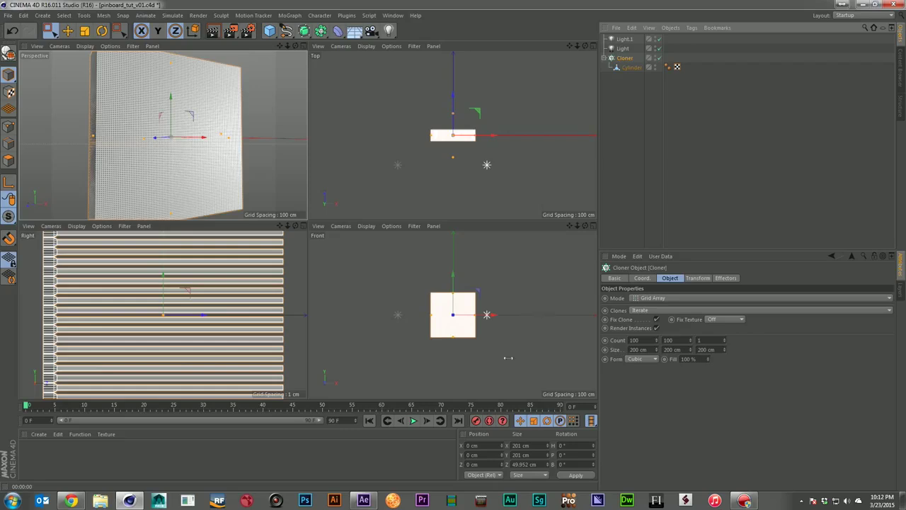
- Switch to After Effects and play back the black-and-white matte footage in the M23-0509 composition
left_click(361, 503)
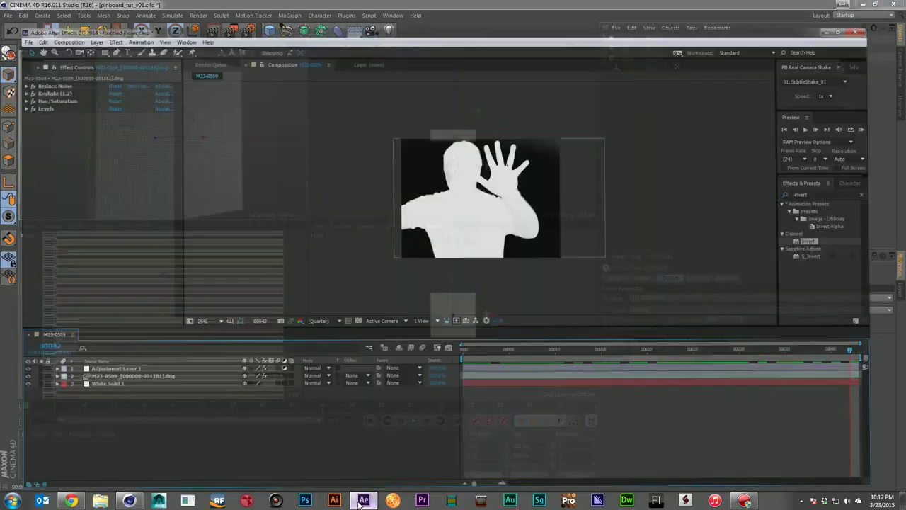
key("space")
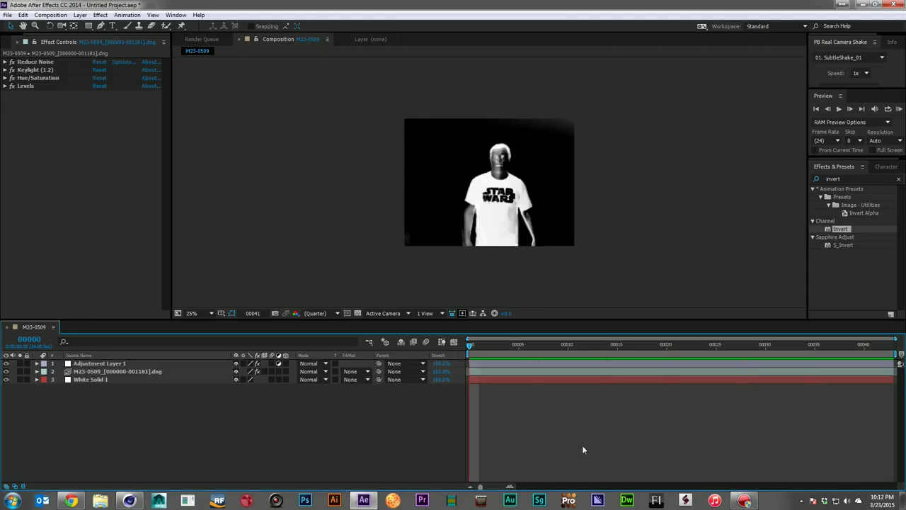
key("space")
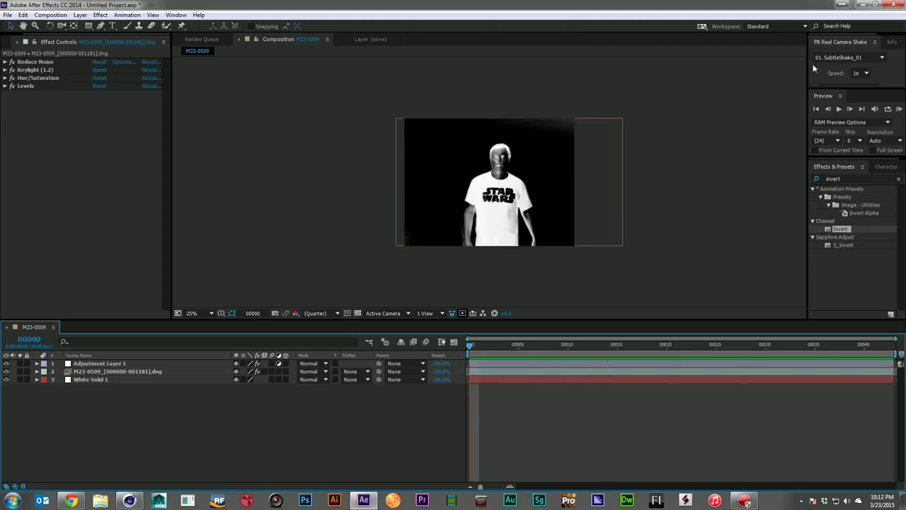
mouse_move(468, 348)
left_mouse_down()
mouse_move(843, 344)
mouse_move(453, 353)
left_mouse_up()
- Review the matte's build-up by disabling Keylight, Hue/Saturation, Levels and the adjustment layer, and re-enabling them in turn
left_click_drag(12, 70, 12, 89)
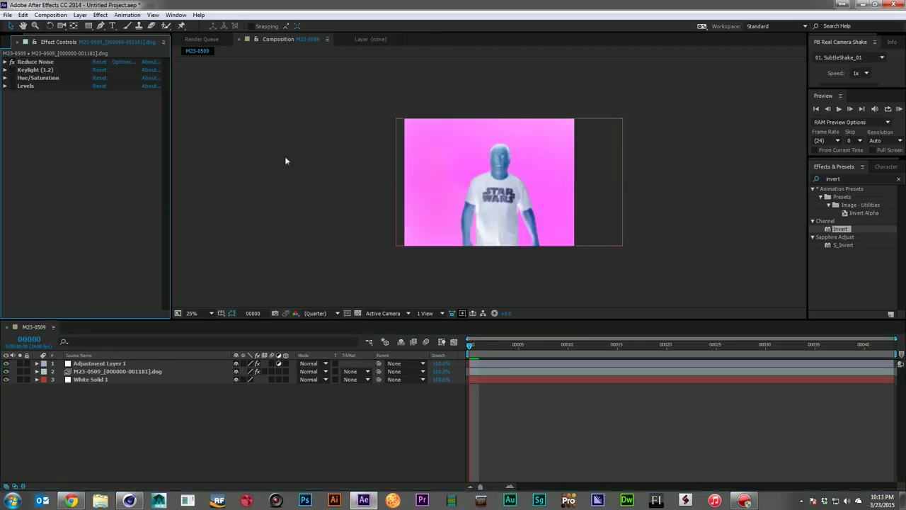
left_click(6, 363)
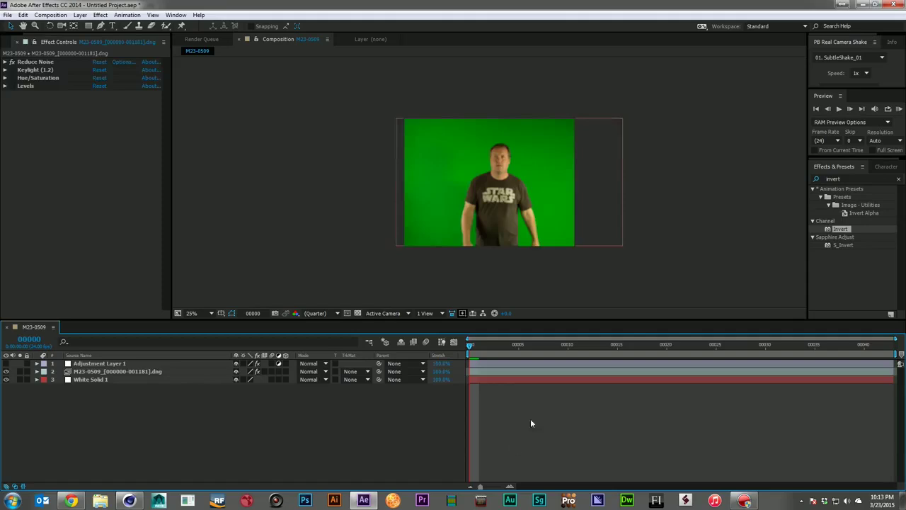
left_click(126, 372)
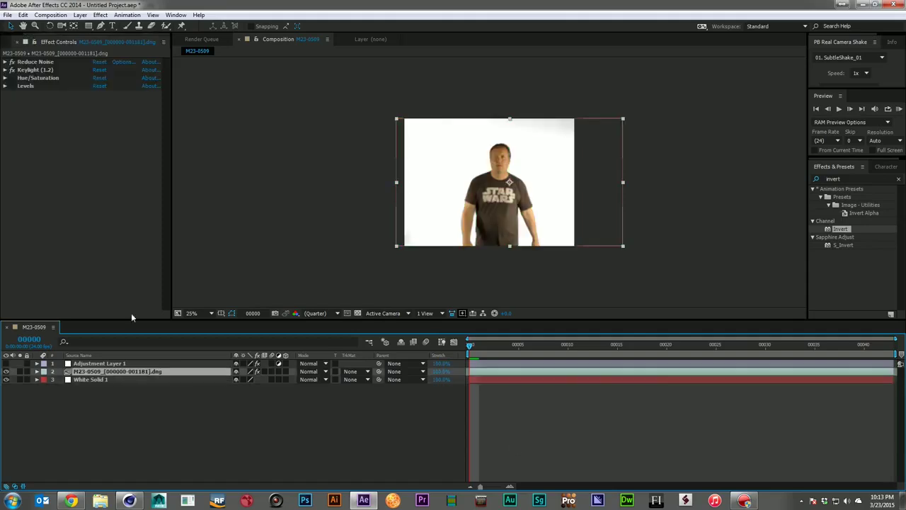
left_click(12, 78)
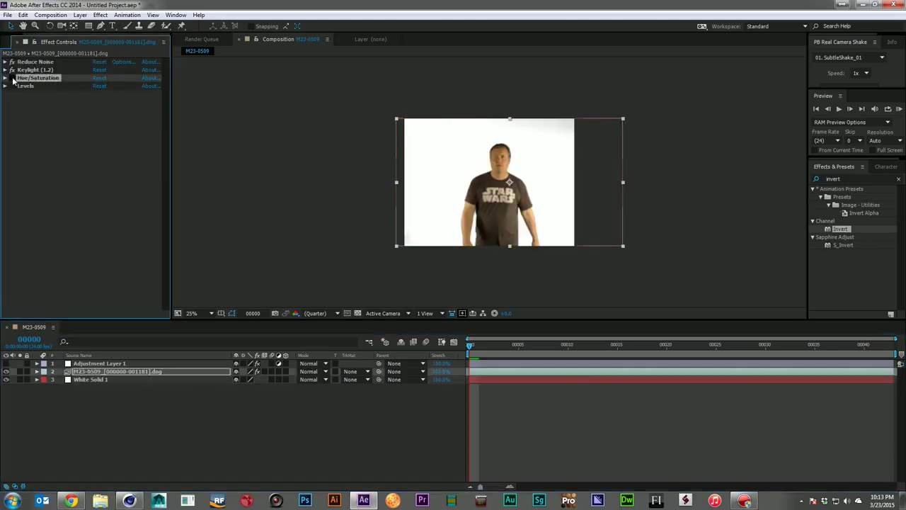
left_click(12, 86)
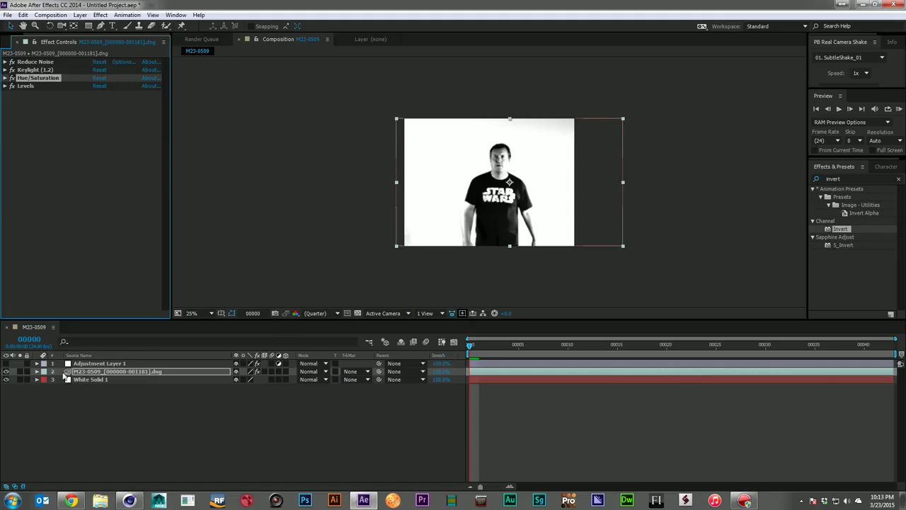
left_click(5, 364)
left_click(6, 363)
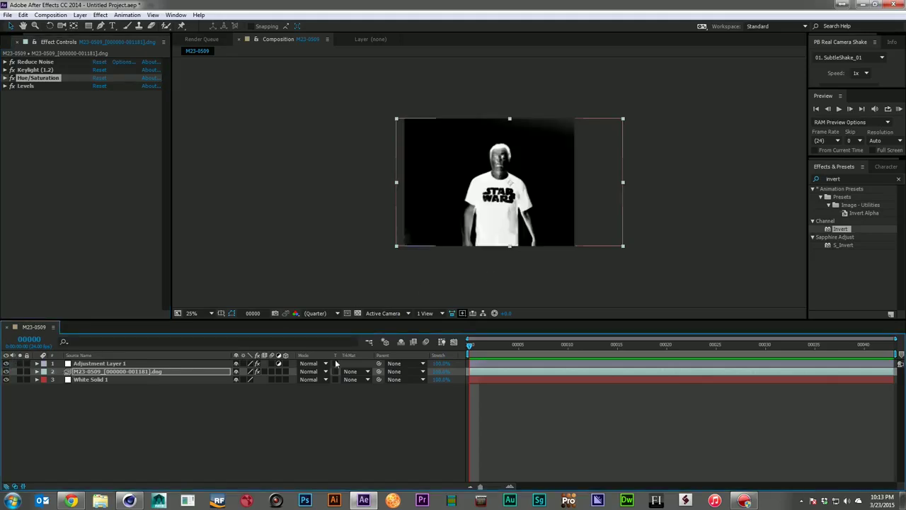
left_click(352, 424)
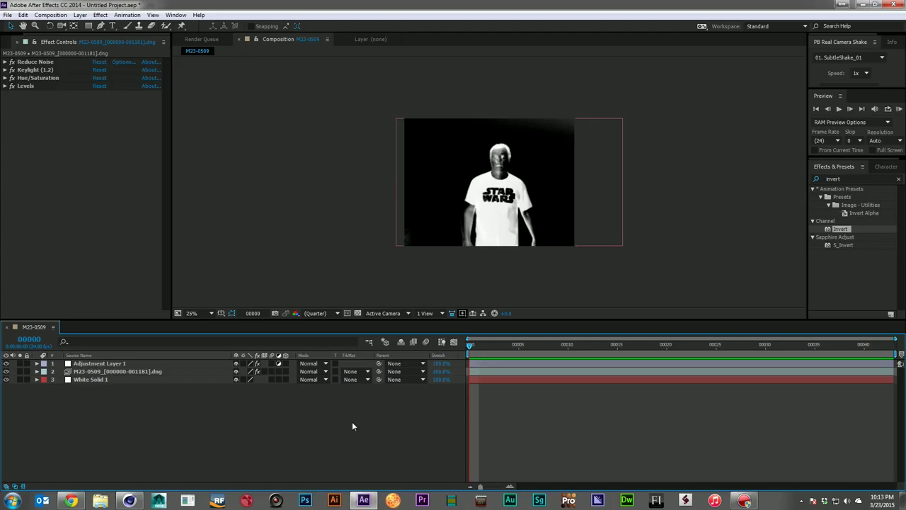
- Compare the composition with the footage layer and the adjustment layer each hidden and shown again
left_click(7, 372)
left_click(7, 371)
left_click(7, 363)
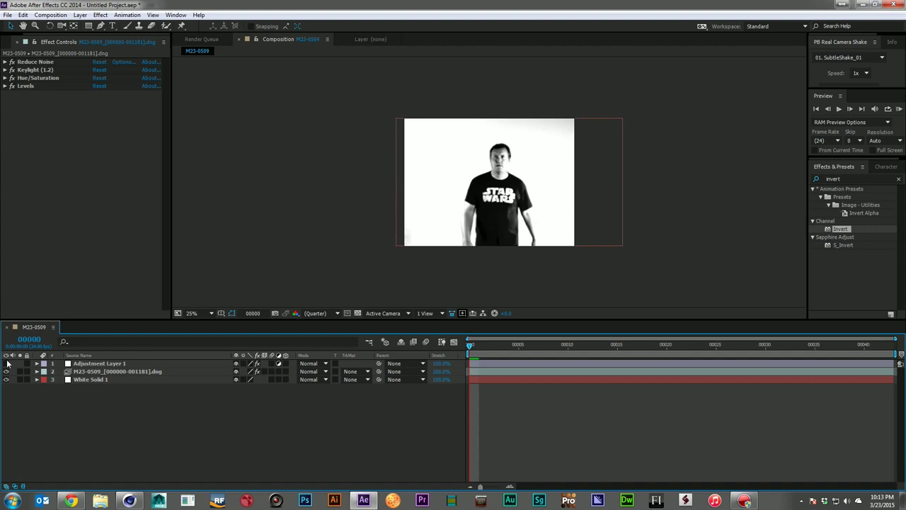
left_click(6, 363)
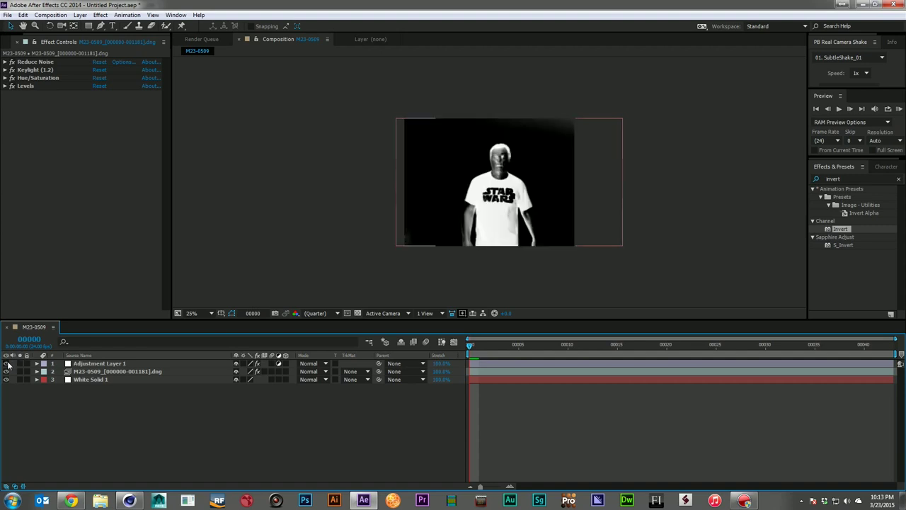
- Return to Cinema 4D and select the Cloner
left_click(858, 4)
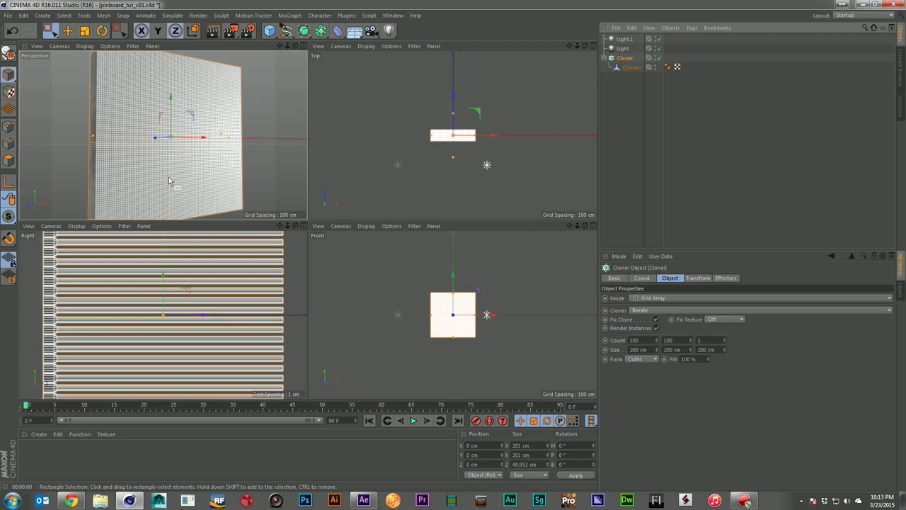
left_click(620, 113)
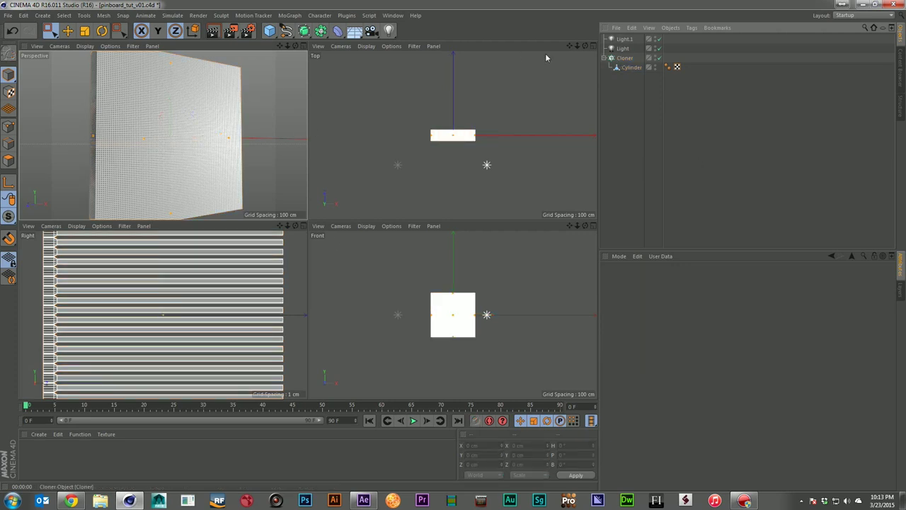
left_click(623, 58)
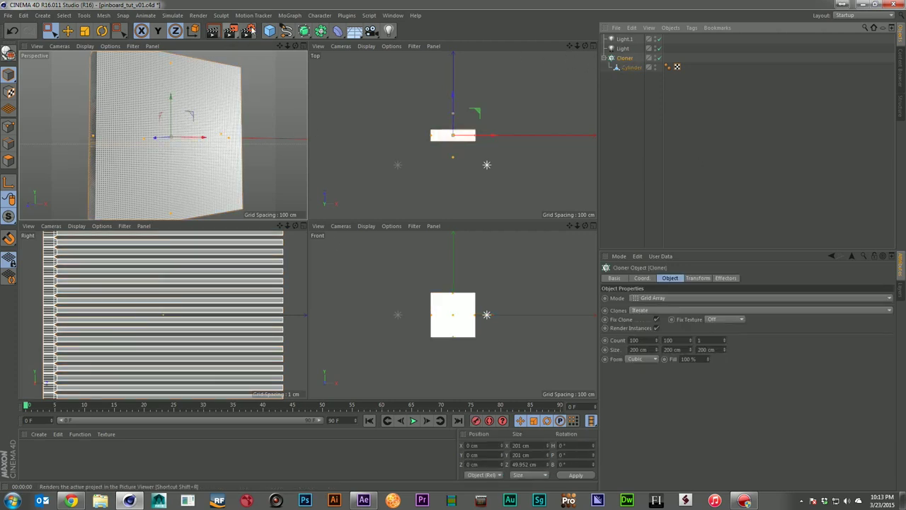
- Add a MoGraph Shader effector to the selected Cloner
left_click(292, 16)
mouse_move(318, 34)
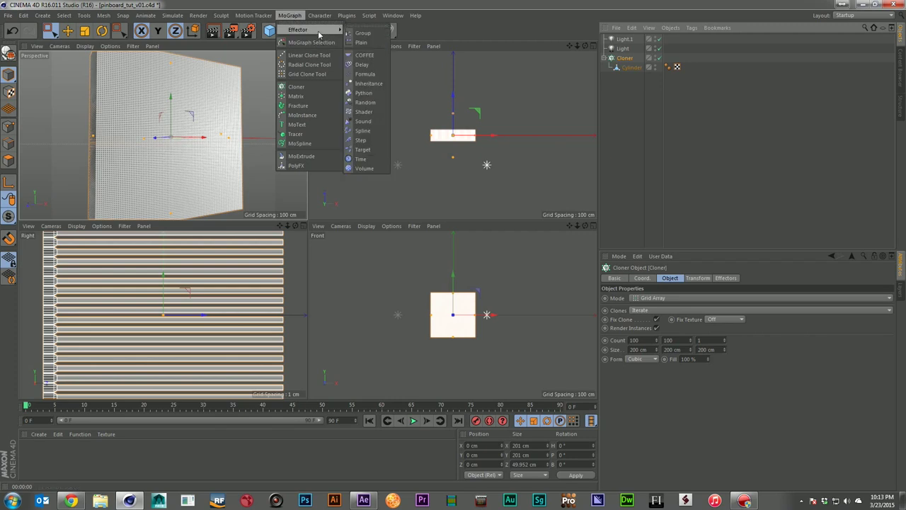
left_click(366, 112)
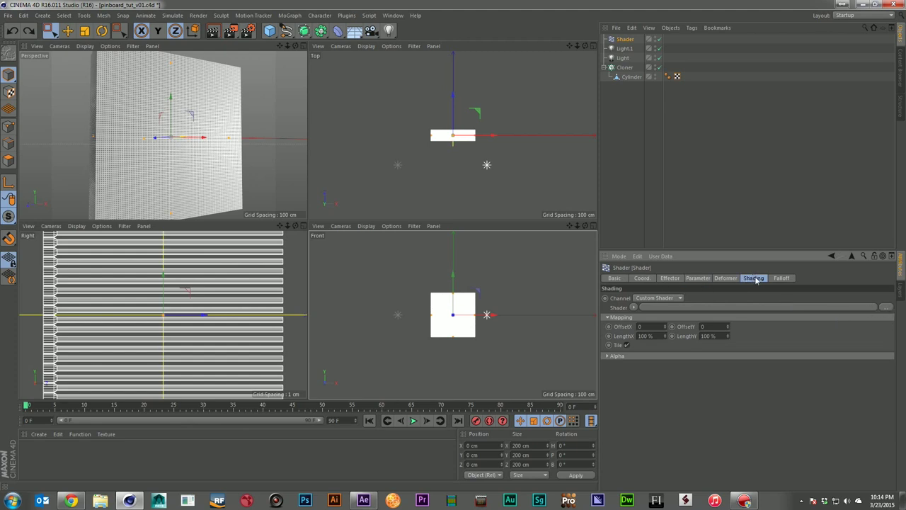
- Load M23-0509_00000.png from the tex/M23-0509 folder as the Shader effector's custom shader image
left_click(888, 308)
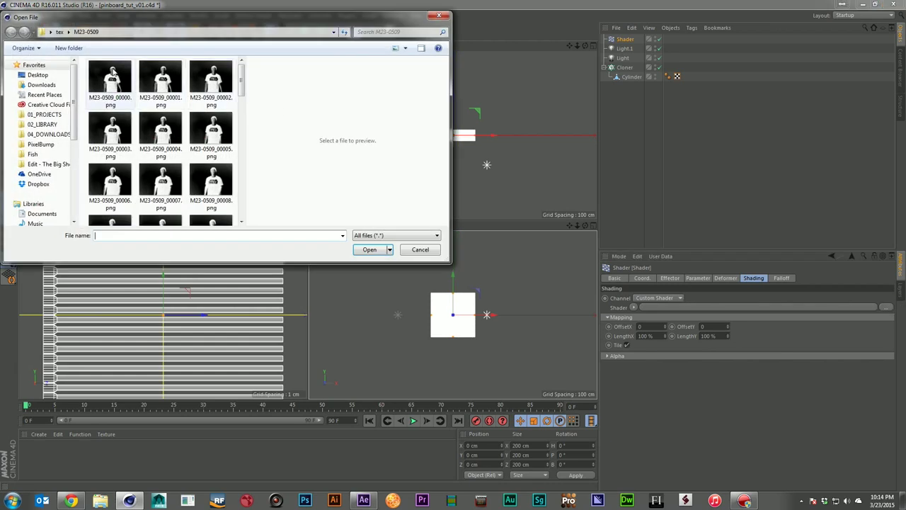
left_click(112, 72)
left_click_drag(129, 21, 318, 56)
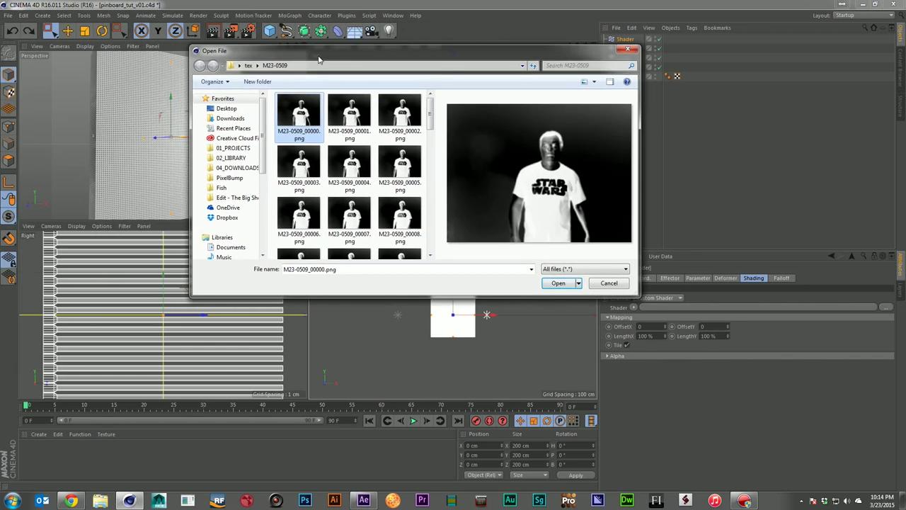
scroll(322, 119, "down", 2)
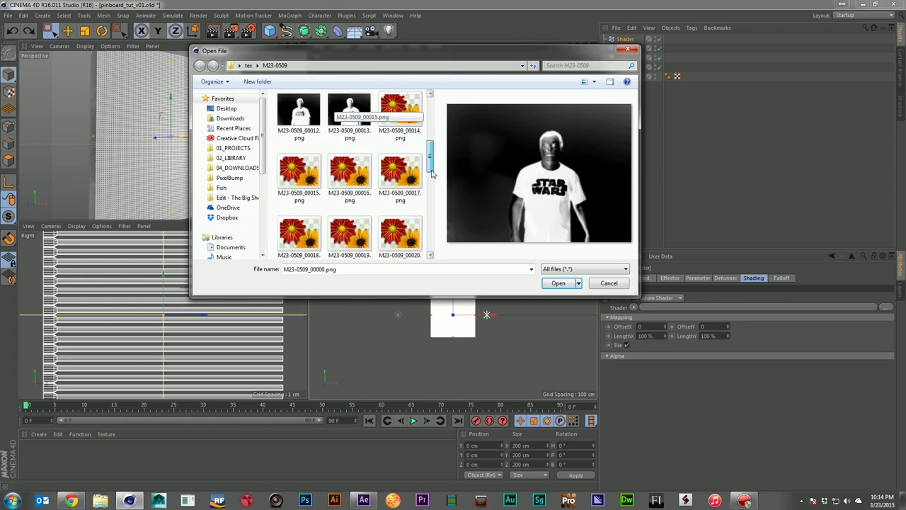
scroll(332, 115, "up", 2)
double_click(299, 116)
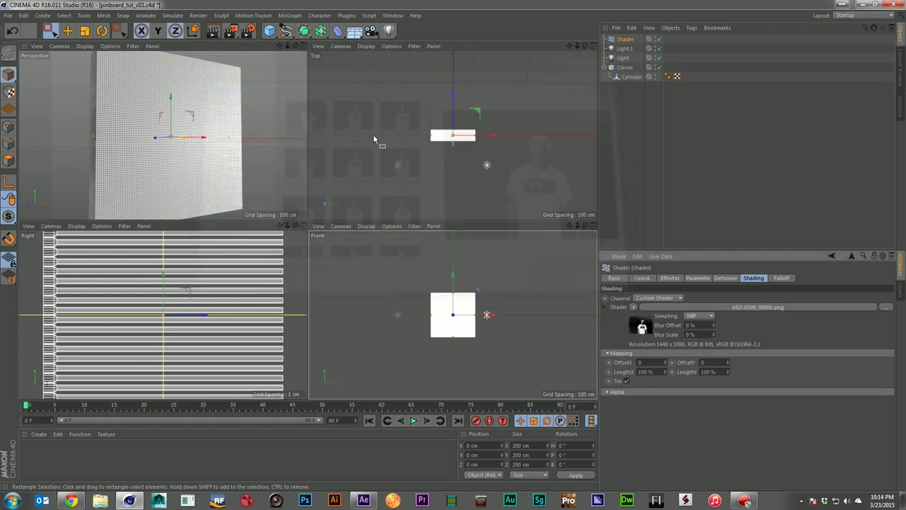
- Enable the Shader effector's Position parameter and set P.Z to -50 cm
left_click(699, 277, "shift")
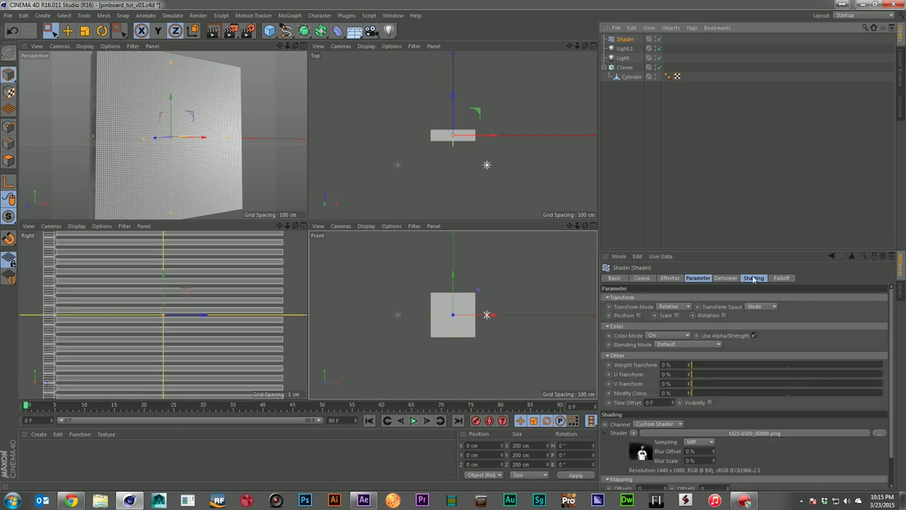
left_click(755, 279)
left_click(677, 278)
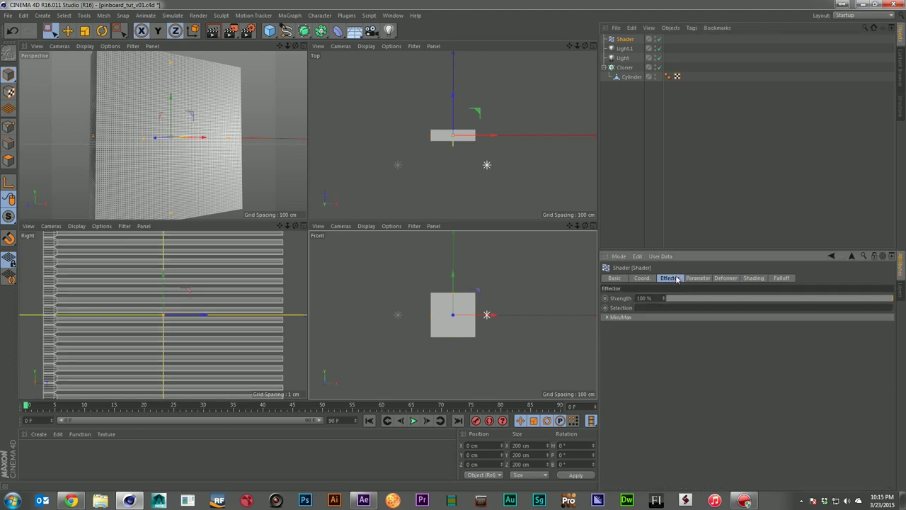
left_click(698, 278)
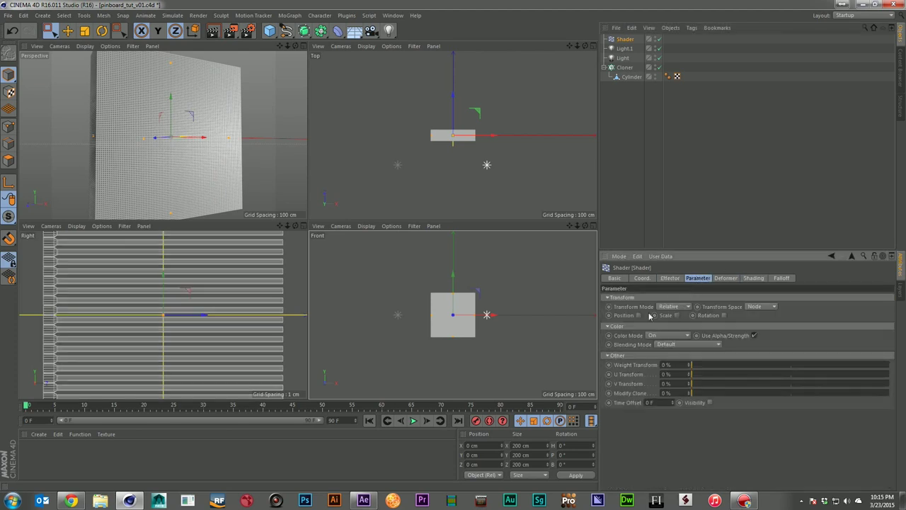
left_click(639, 315)
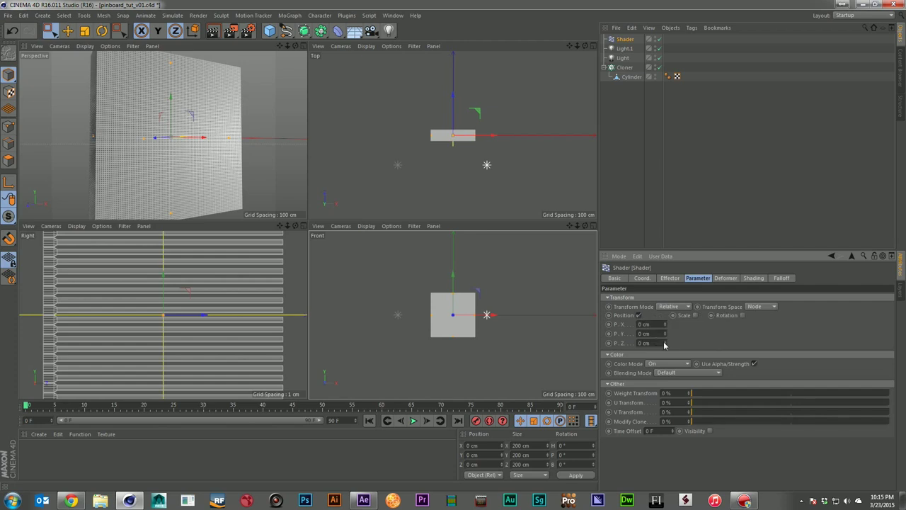
type("-50")
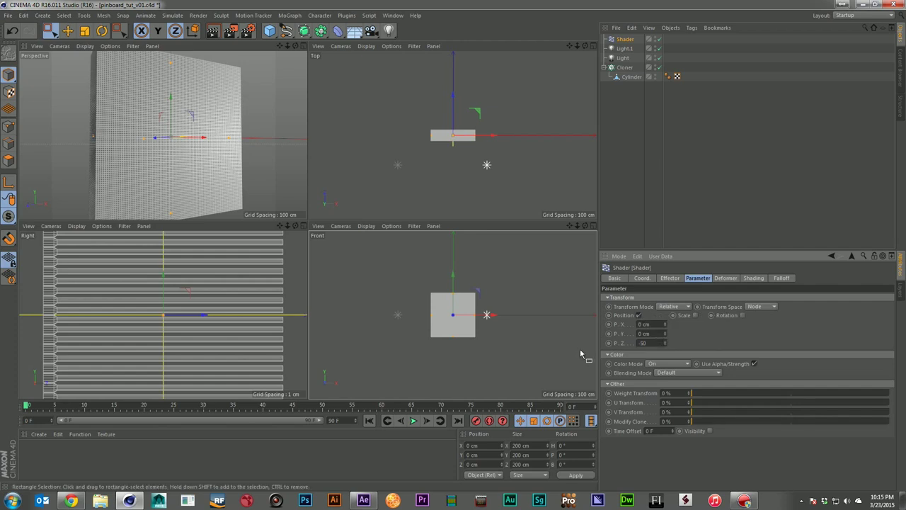
key("Return")
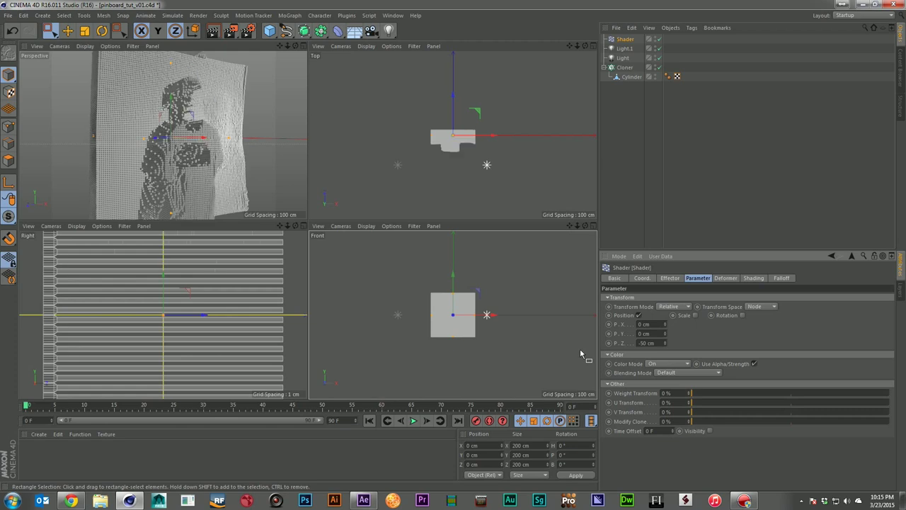
- Set the Shader effector's P.Z position offset to -20 cm
left_click_drag(296, 47, 183, 51)
left_click_drag(296, 46, 297, 47)
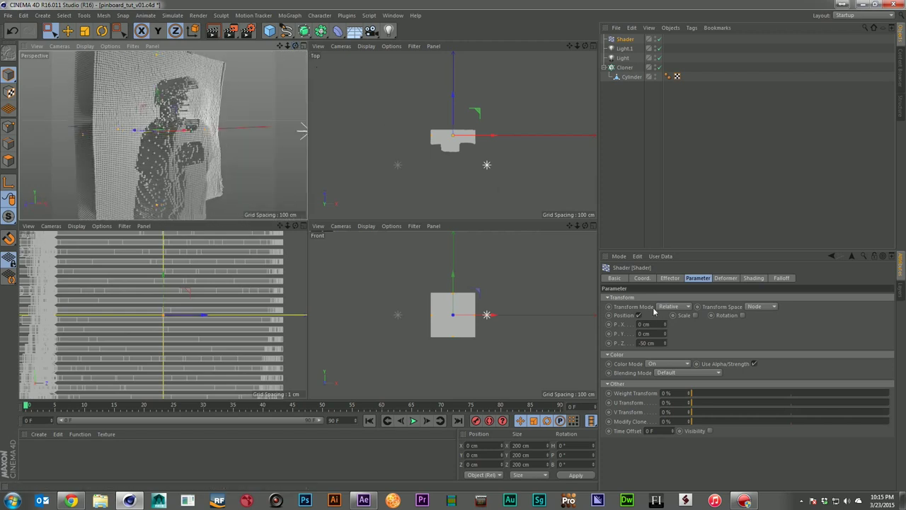
double_click(659, 343)
type("-2")
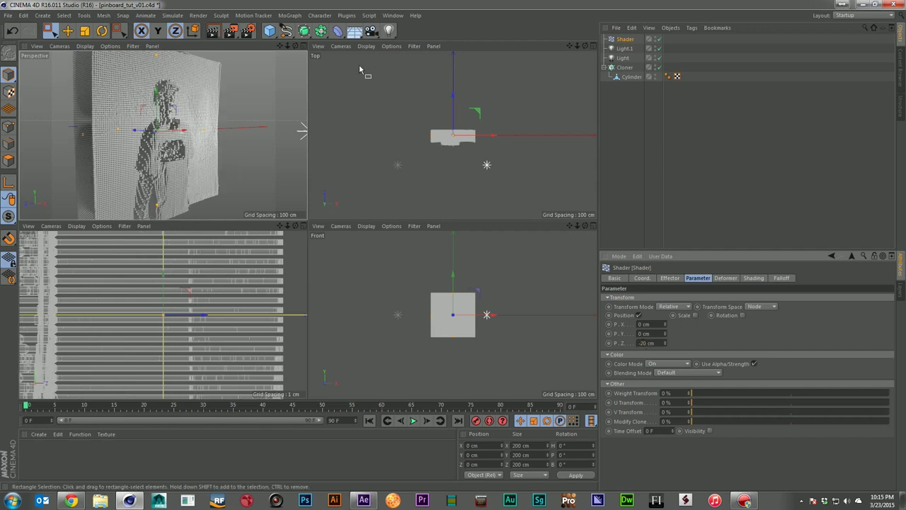
left_click_drag(296, 46, 295, 49)
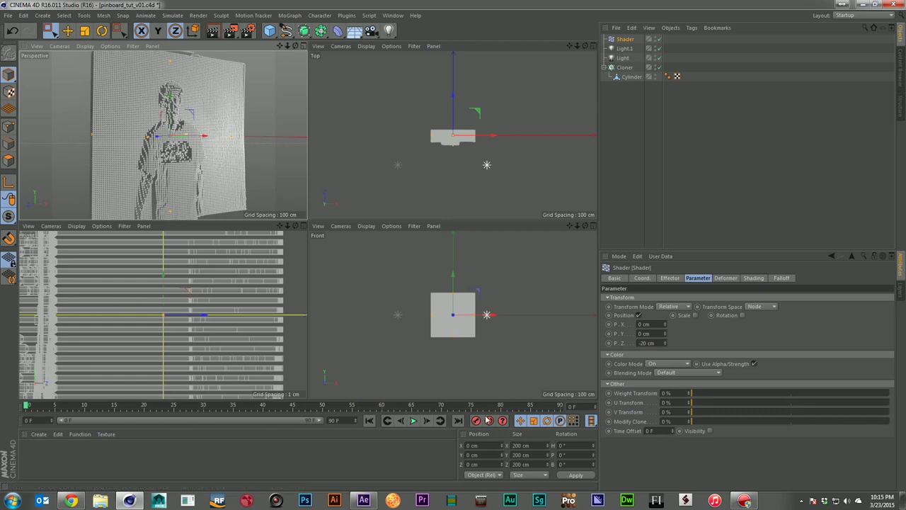
- Play back the scene to check the pins' motion, and return to the first frame
left_click(414, 421)
left_click(414, 420)
left_click(370, 421)
- Calculate the movie frame range in the animation settings of the Shader effector's M23-0509_00000.png bitmap
left_click(753, 277)
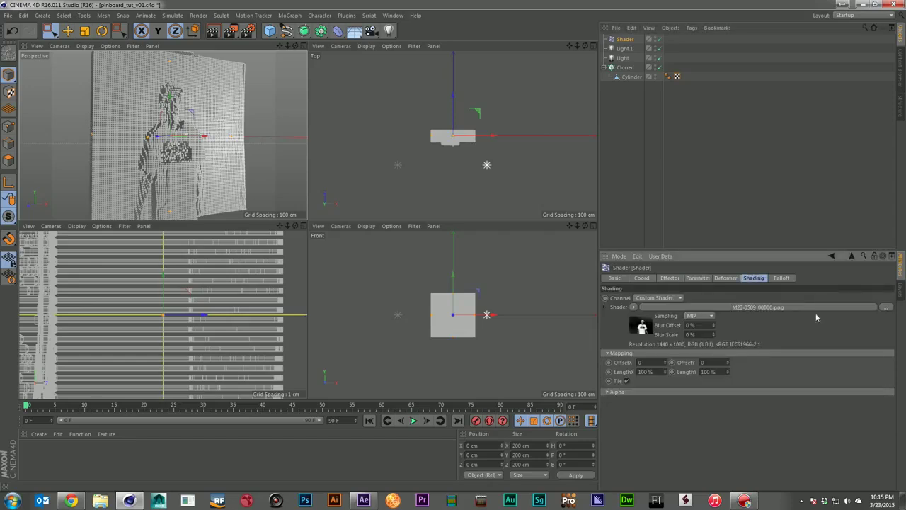
left_click(818, 309)
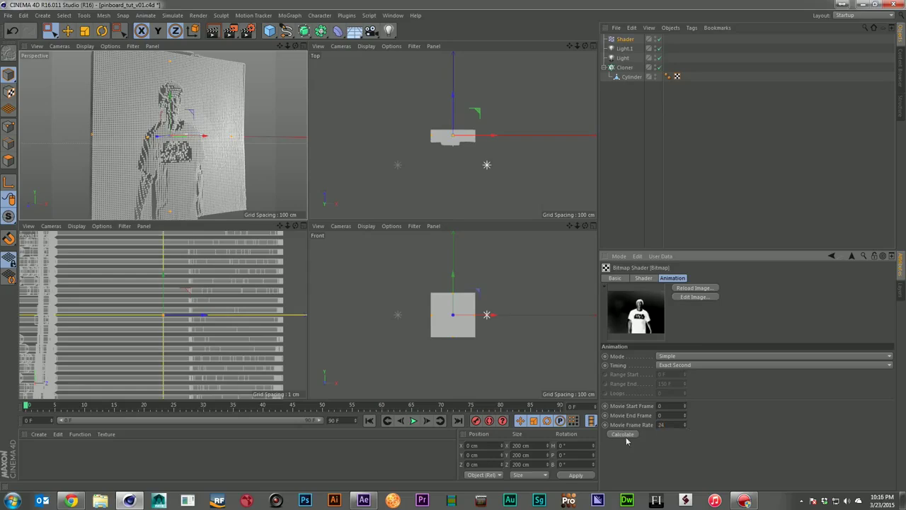
left_click(624, 434)
- Play the pinboard animation, stop it at frame 44 and render the perspective view
left_click(414, 421)
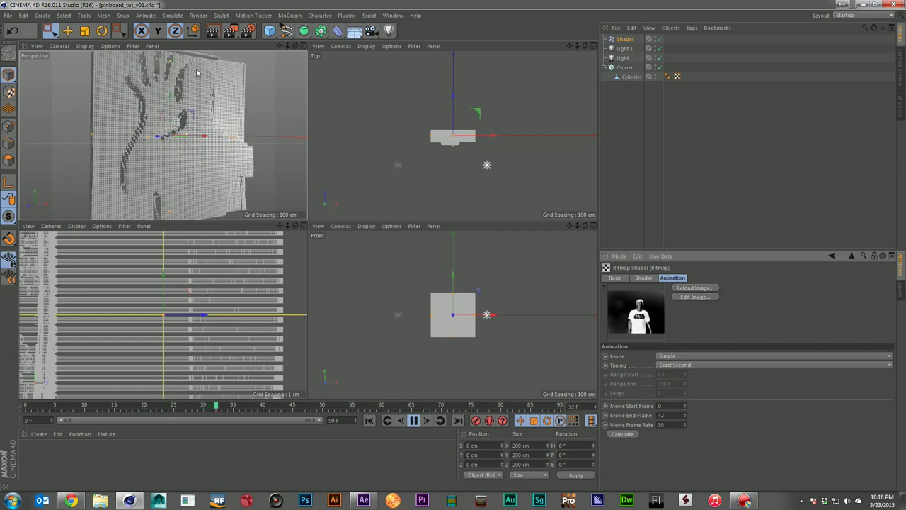
left_click(414, 421)
left_click(220, 15)
left_click(208, 16)
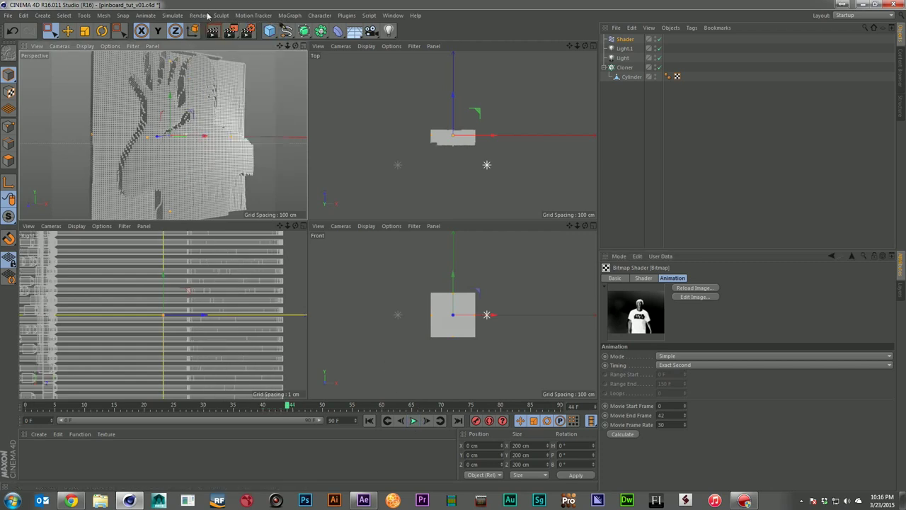
left_click(213, 30)
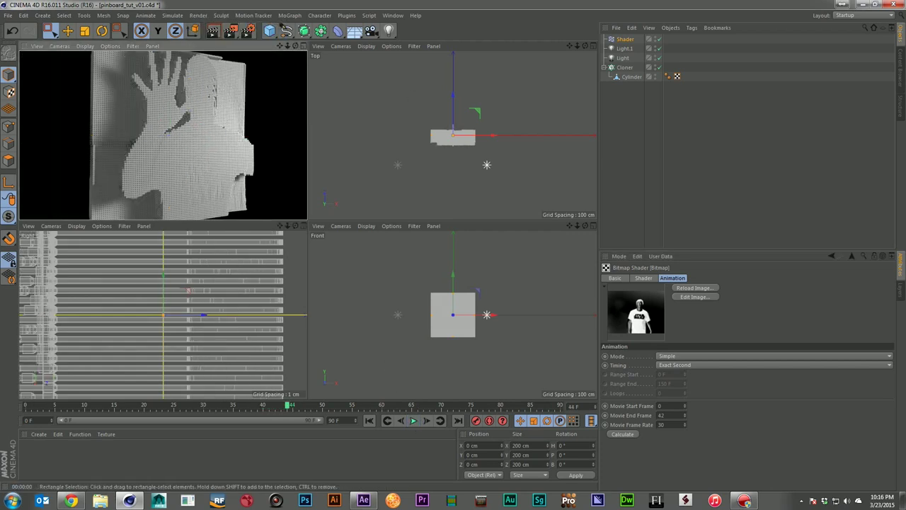
- After checking the reference pinboard video in Chrome, set the Cloner's grid count to 80 × 80 in Cinema 4D
left_click_drag(905, 42, 651, 30)
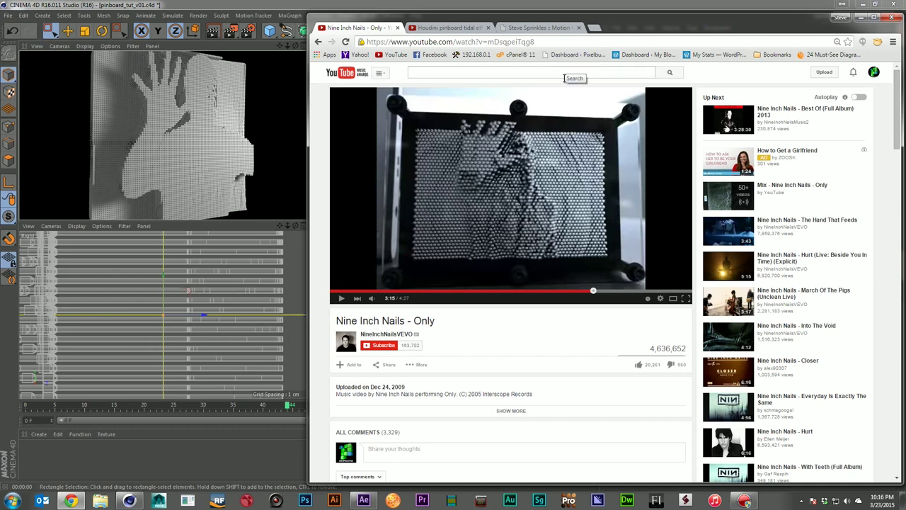
left_click(575, 4)
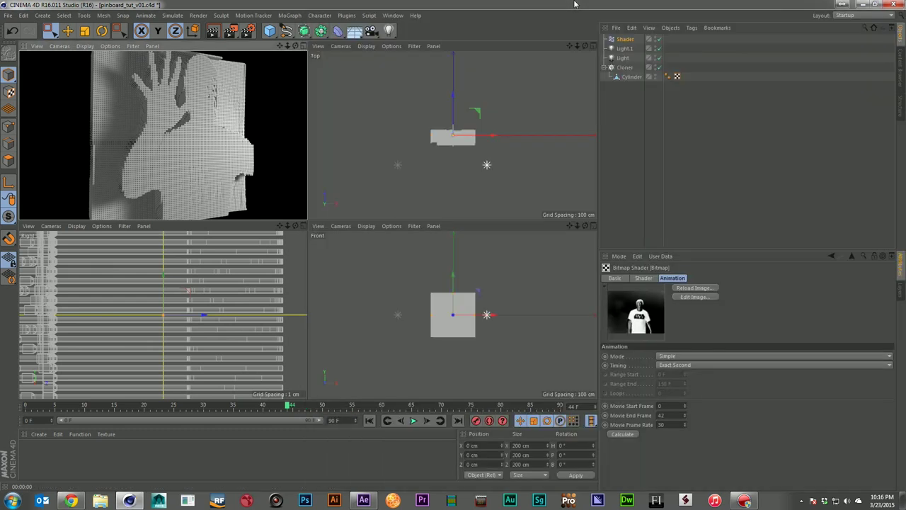
left_click(626, 67)
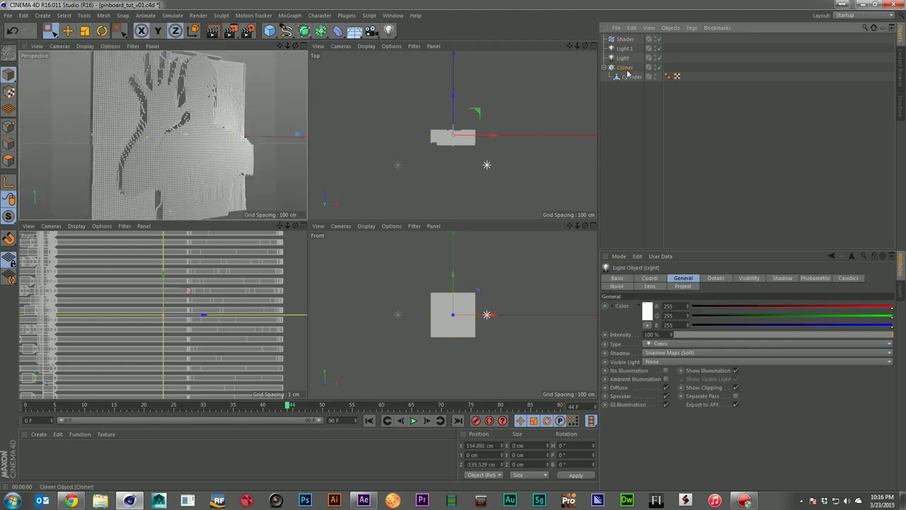
left_click_drag(643, 340, 615, 344)
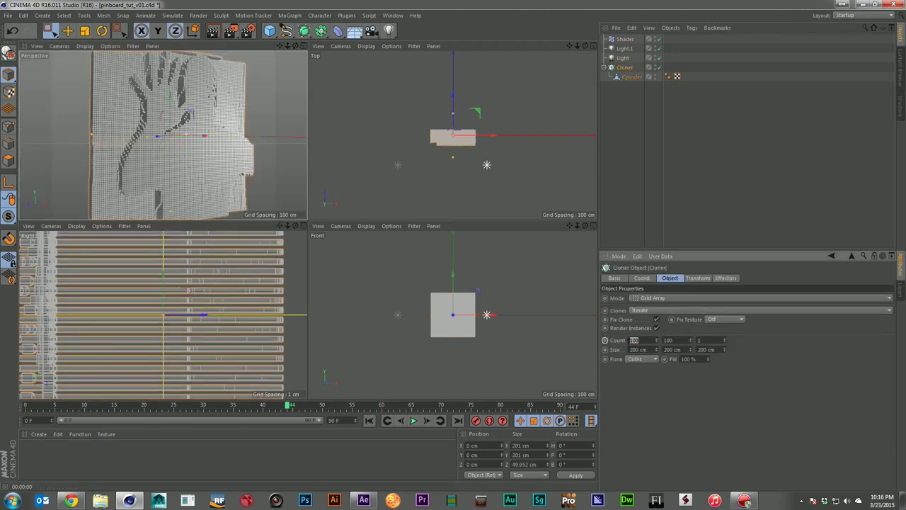
type("80")
key("Return")
type("80")
key("Return")
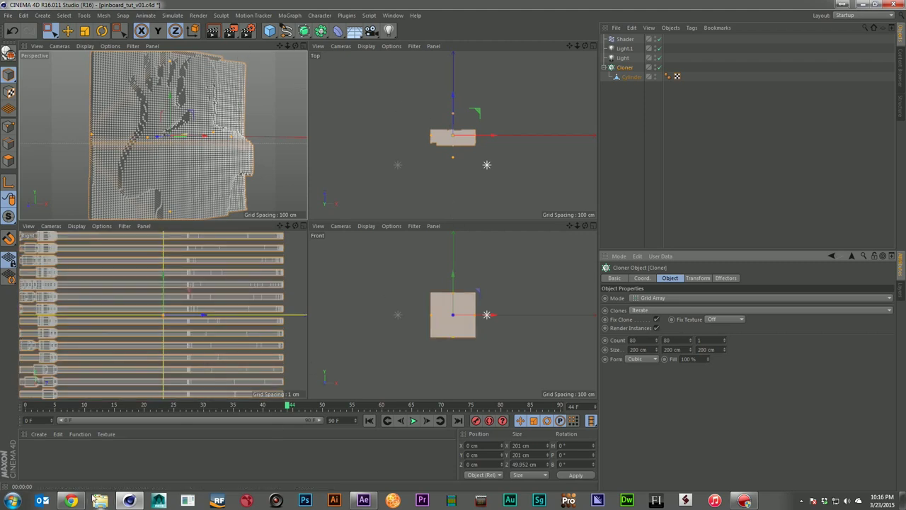
- Switch to Chrome and examine the pinboard references in the Nine Inch Nails Only video and the Houdini pinboard tidal effect video
left_click(71, 500)
left_click(236, 39)
left_click(71, 501)
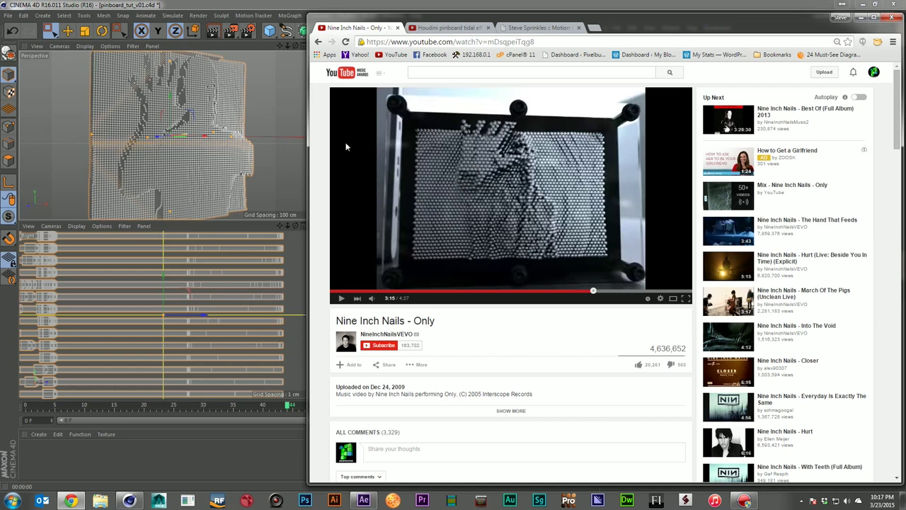
left_click(556, 291)
left_click(340, 299)
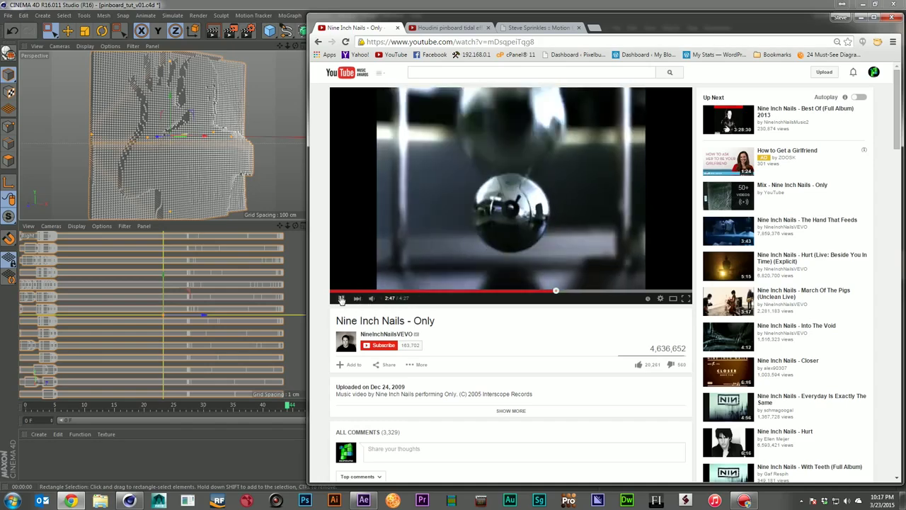
left_click(563, 291)
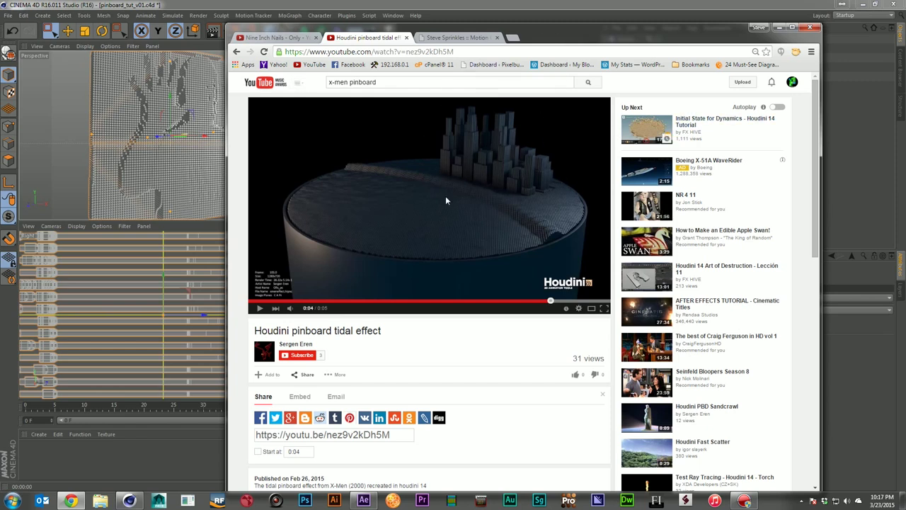
left_click_drag(555, 37, 905, 36)
- Switch to the pinboard_tut_v02.c4d project in Cinema 4D and add a cylinder
left_click(393, 16)
left_click(428, 250)
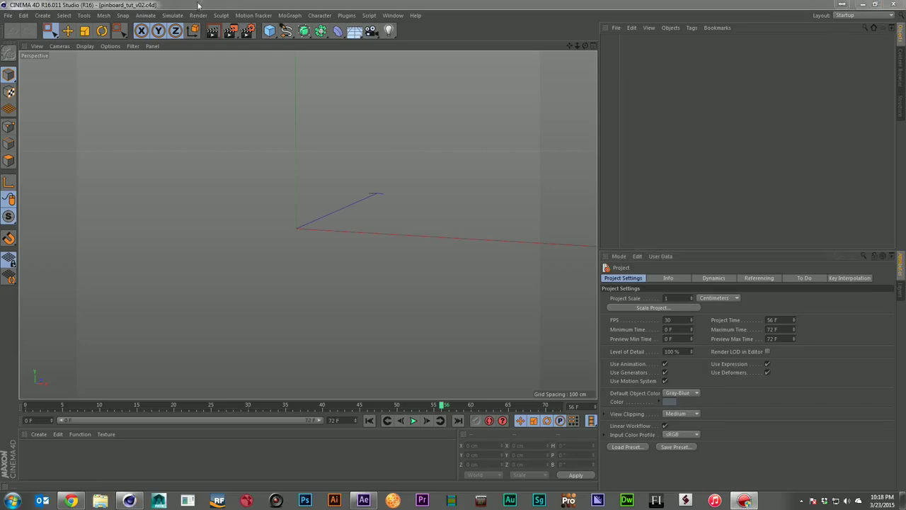
left_click_drag(271, 31, 457, 45)
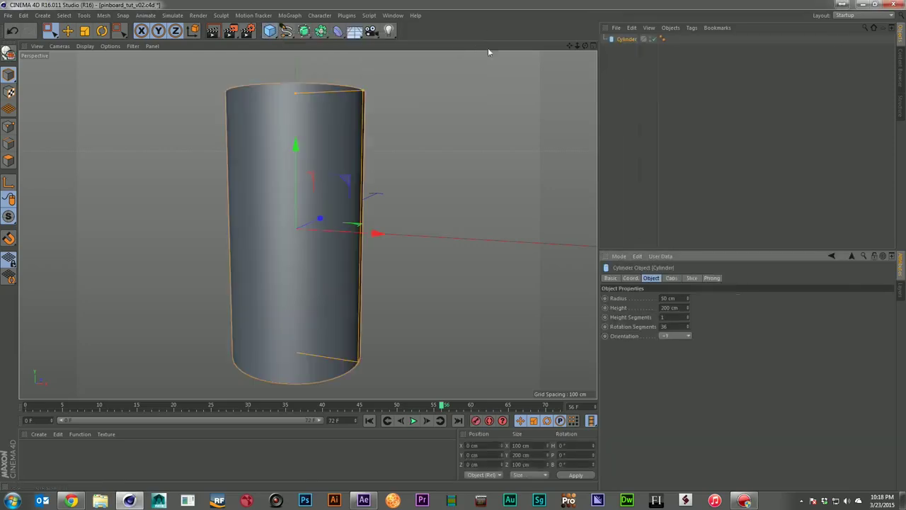
- Set the cylinder's orientation to +Z and its rotation segments to 12
left_click(669, 337)
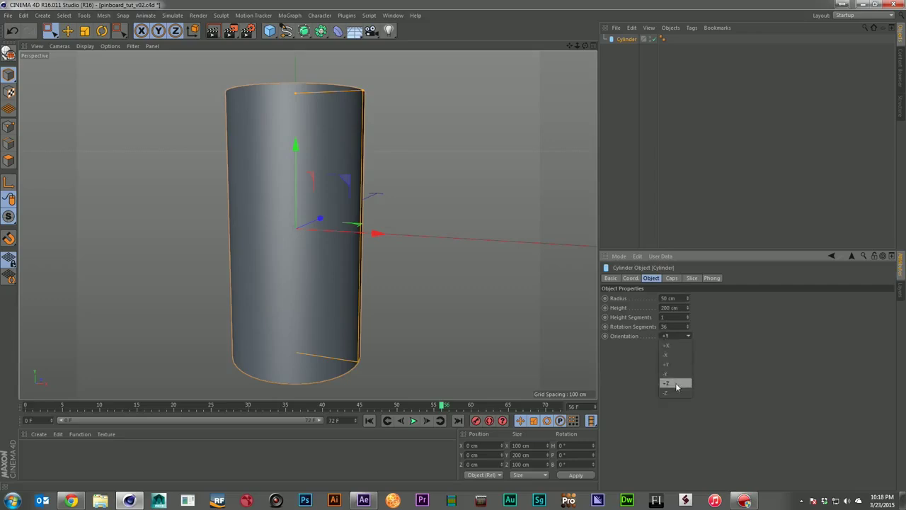
left_click(676, 384)
left_click(666, 326)
key("Return")
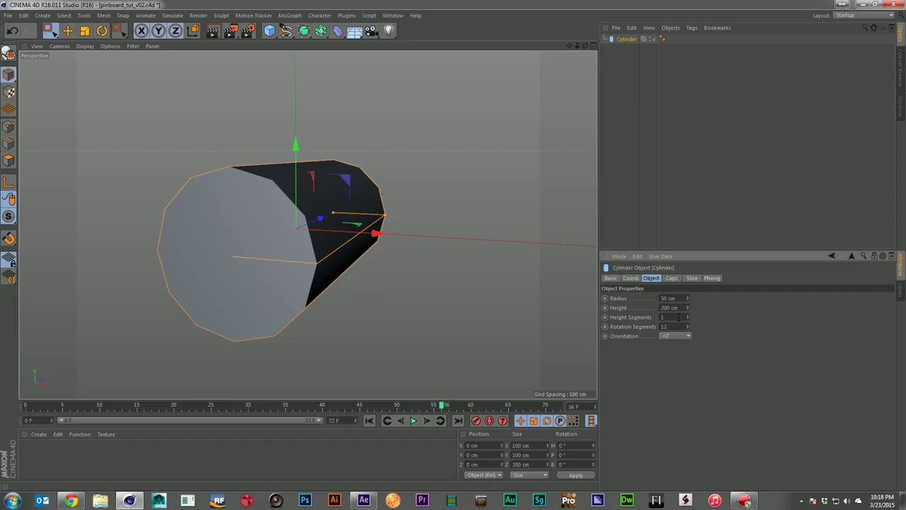
- Set the cylinder's radius to 1 cm and its height to 200 cm
left_click(682, 298)
type("150")
key("Return")
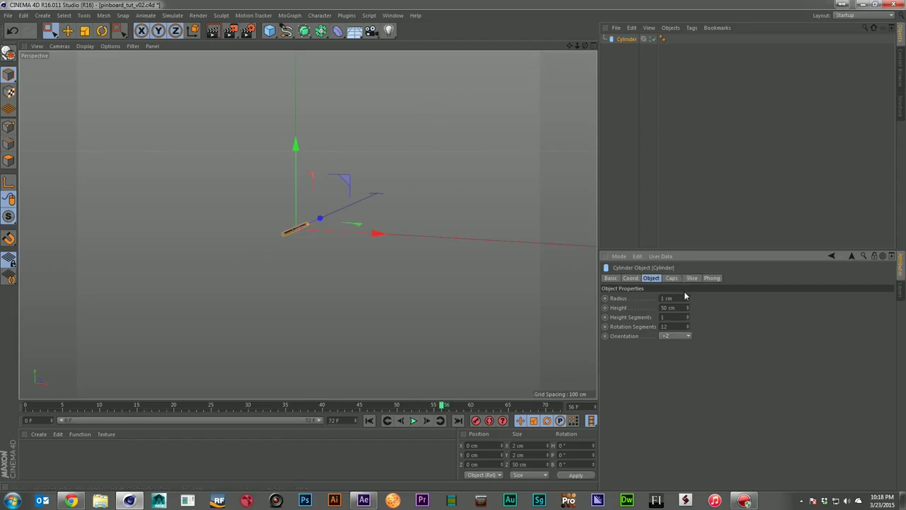
left_click(667, 307)
type("200")
key("Return")
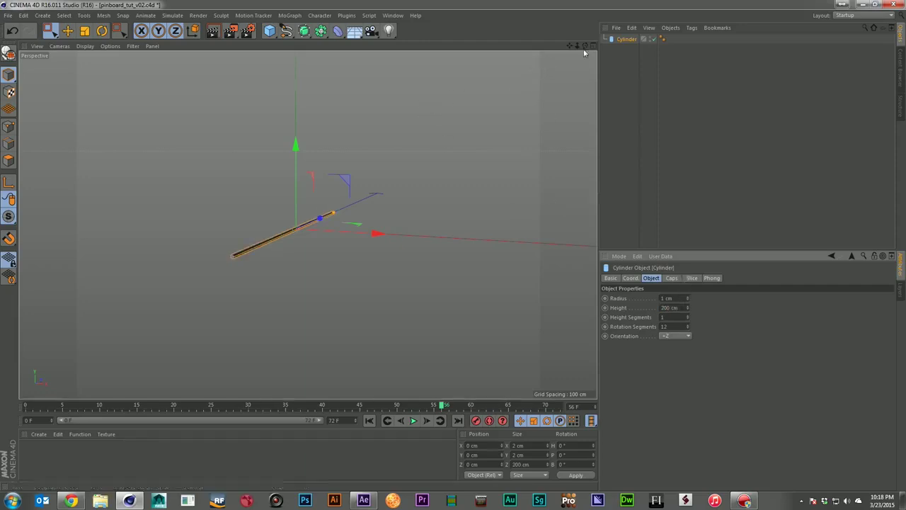
- Set the cylinder's orientation to +Y and nest it under a new MoGraph Cloner
left_click(683, 337)
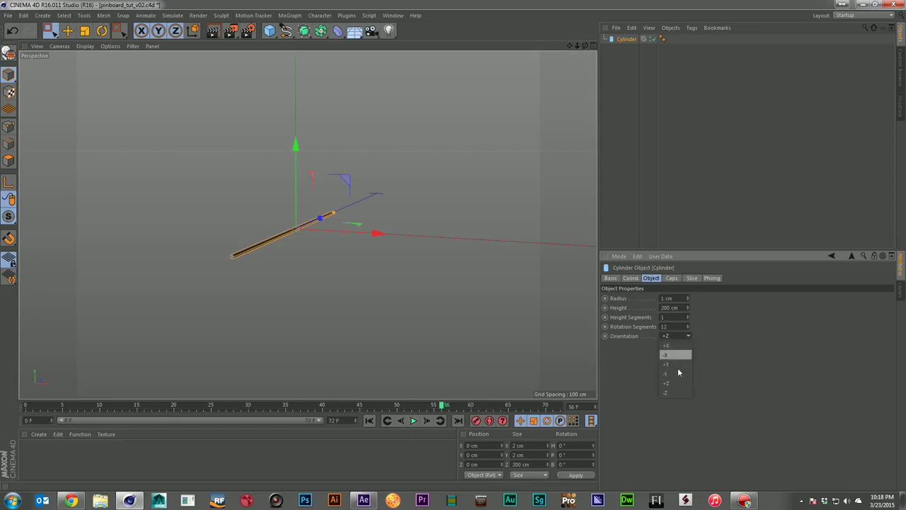
left_click(677, 364)
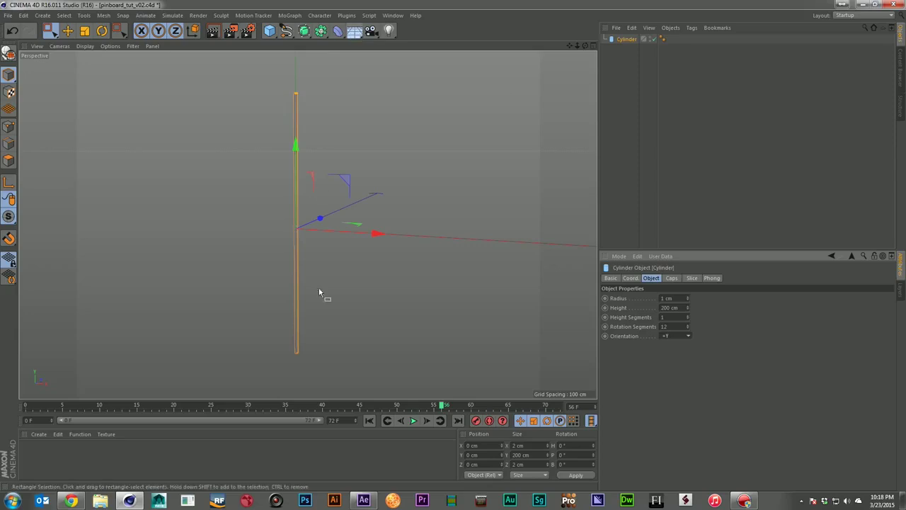
left_click(291, 17)
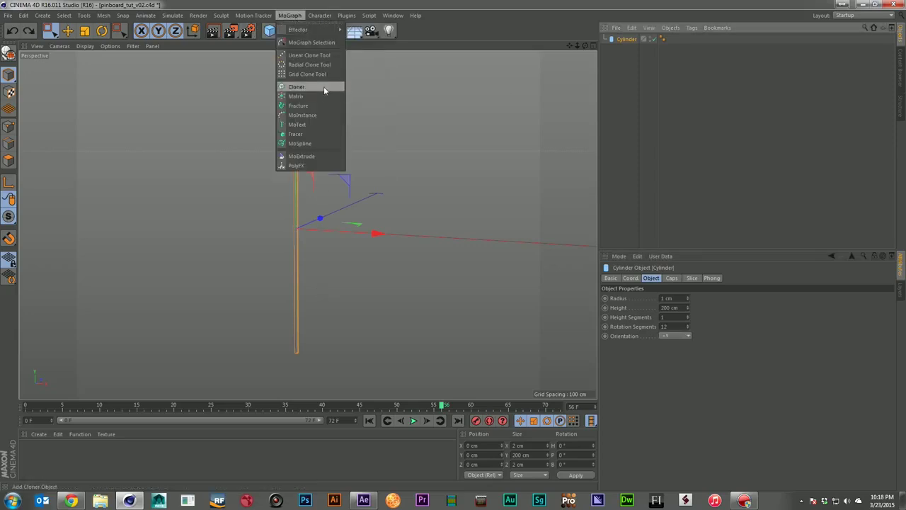
left_click(296, 86)
left_click_drag(629, 48, 625, 40)
left_click(625, 39)
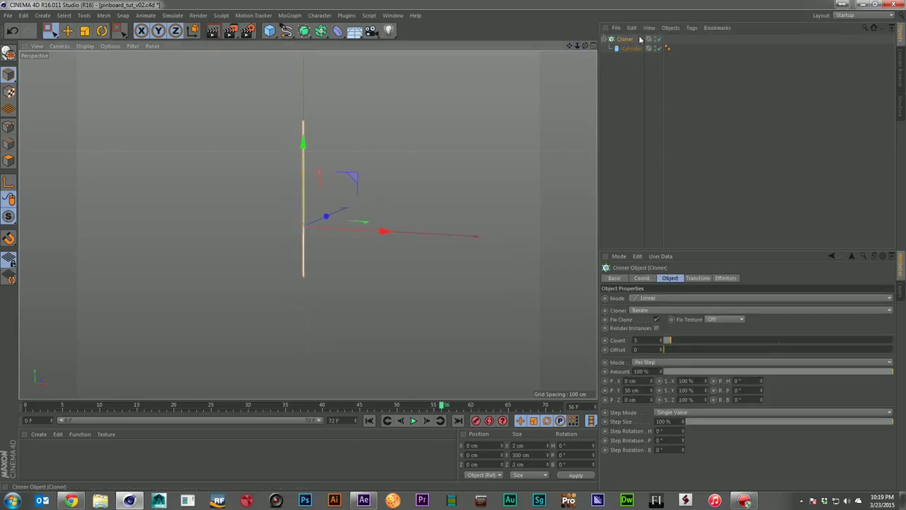
- Set the cloner to Grid Array mode with render instances enabled and a count of 100 by 1 by 100
left_click(660, 300)
left_click(658, 330)
left_click(692, 344)
left_click(692, 344)
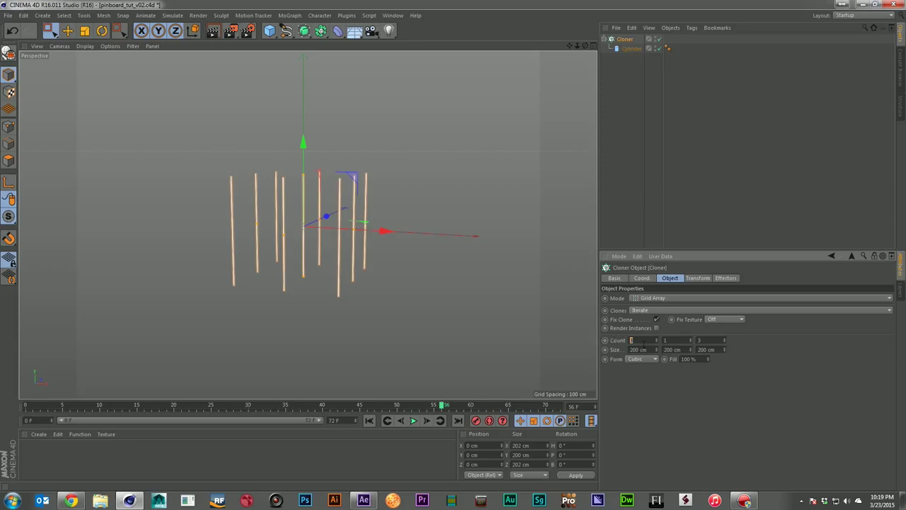
key("Return")
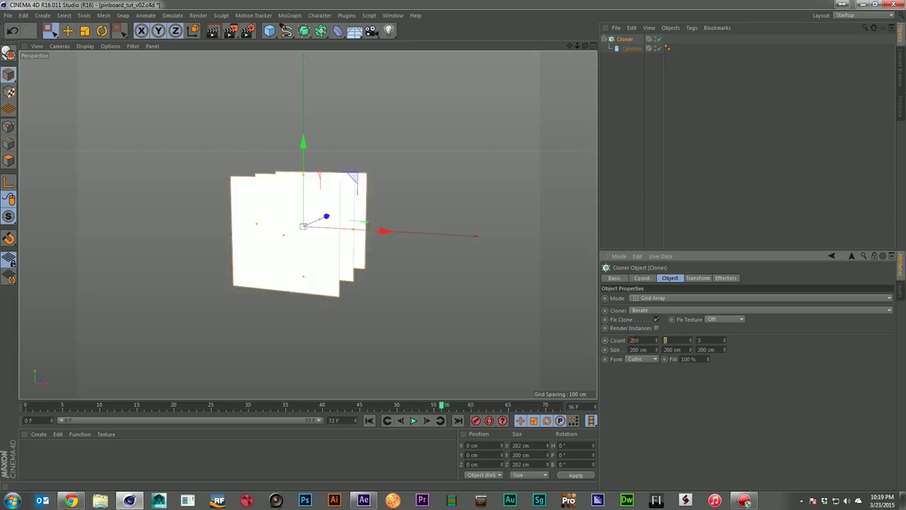
left_click(656, 328)
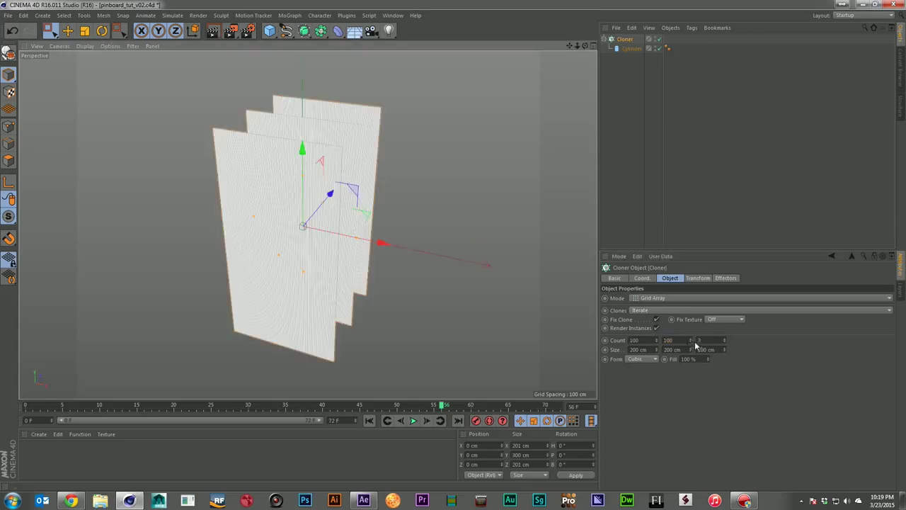
left_click(668, 340)
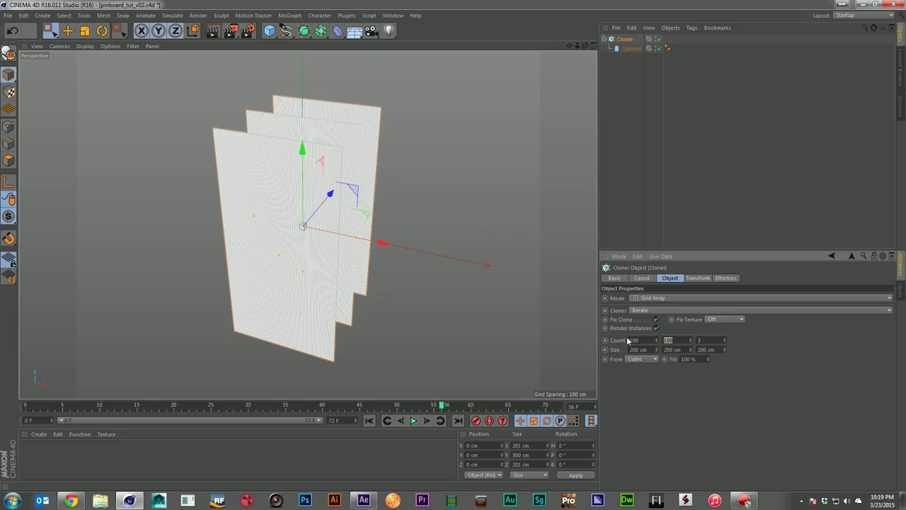
type("1")
key("Return")
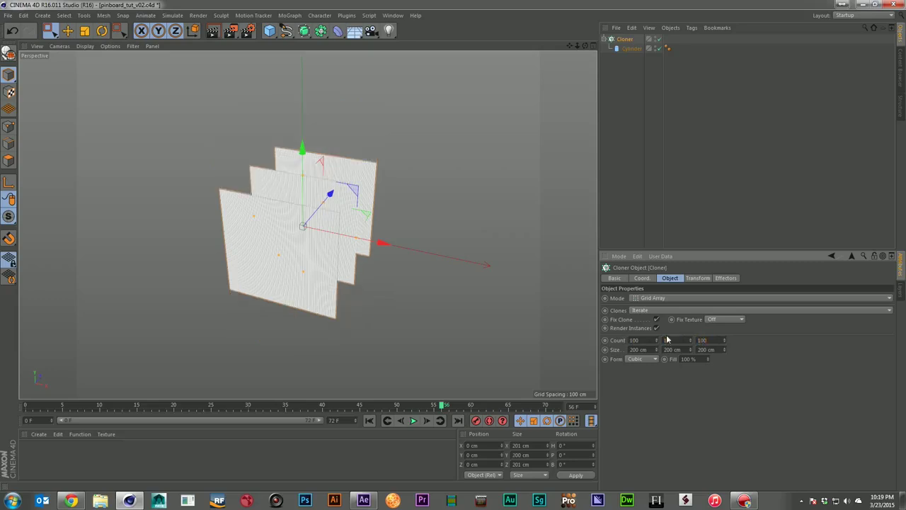
left_click_drag(586, 46, 588, 85)
mouse_move(570, 46)
left_mouse_down()
mouse_move(562, 73)
mouse_move(579, 49)
mouse_move(588, 69)
mouse_move(570, 60)
left_mouse_up()
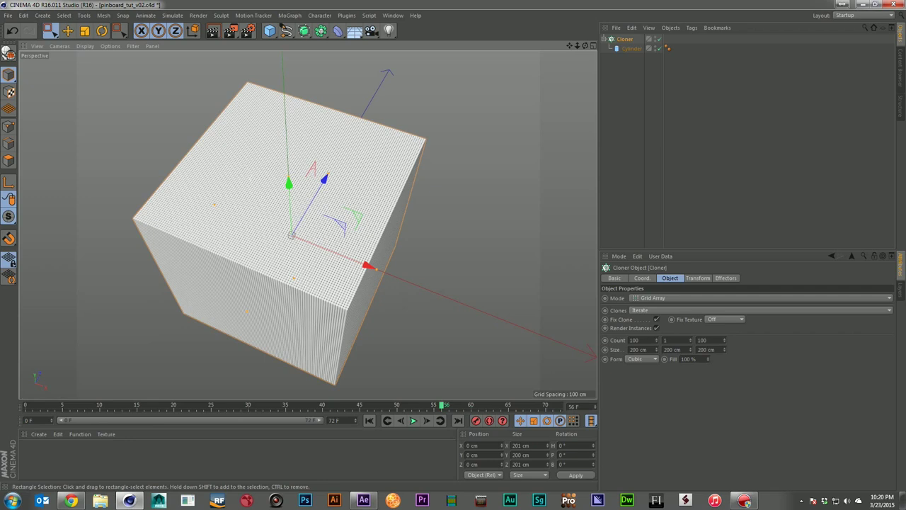
- Open the SHAPECity-Plane.c4d preset from the GSG_City_Kit presets in the Content Browser and close the browser
left_click_drag(905, 57, 905, 29)
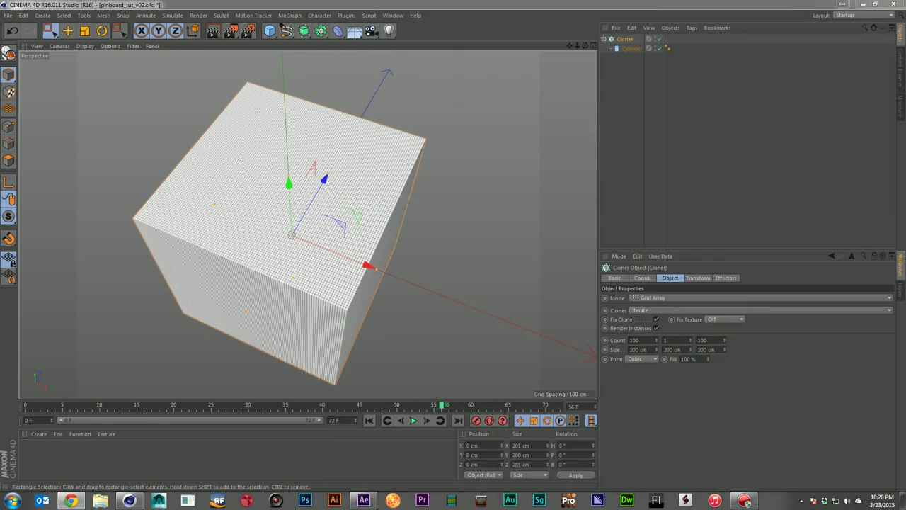
left_click(391, 16)
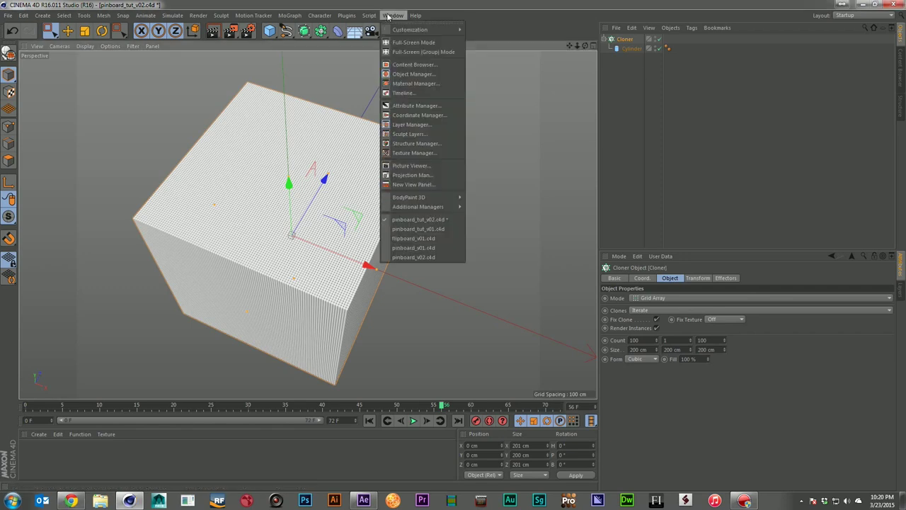
left_click(405, 4)
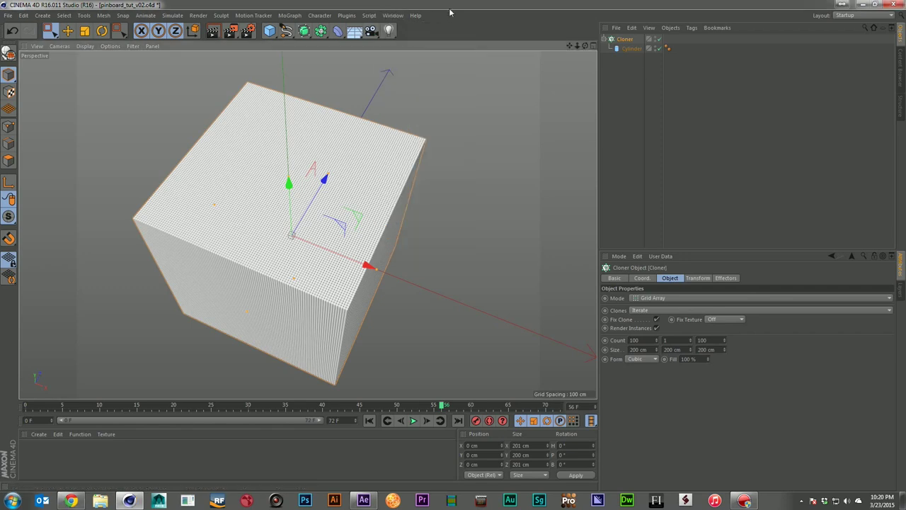
left_click(394, 16)
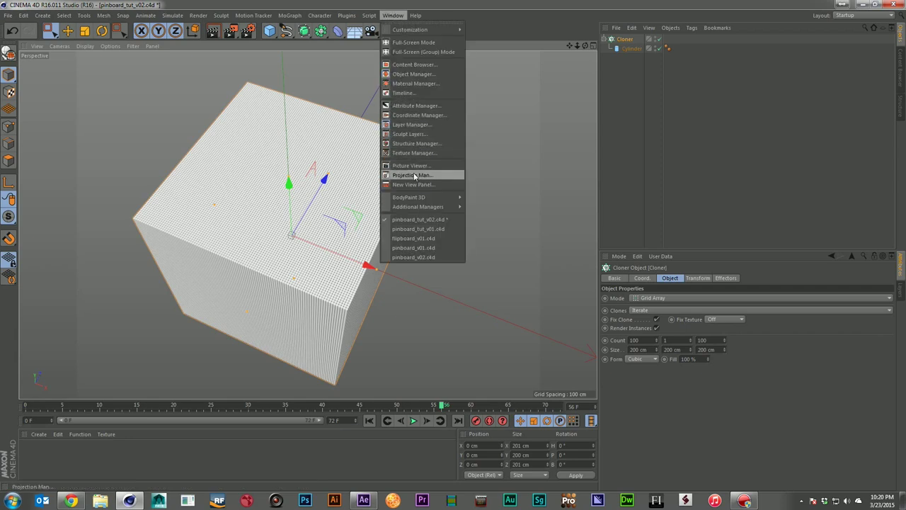
left_click(418, 64)
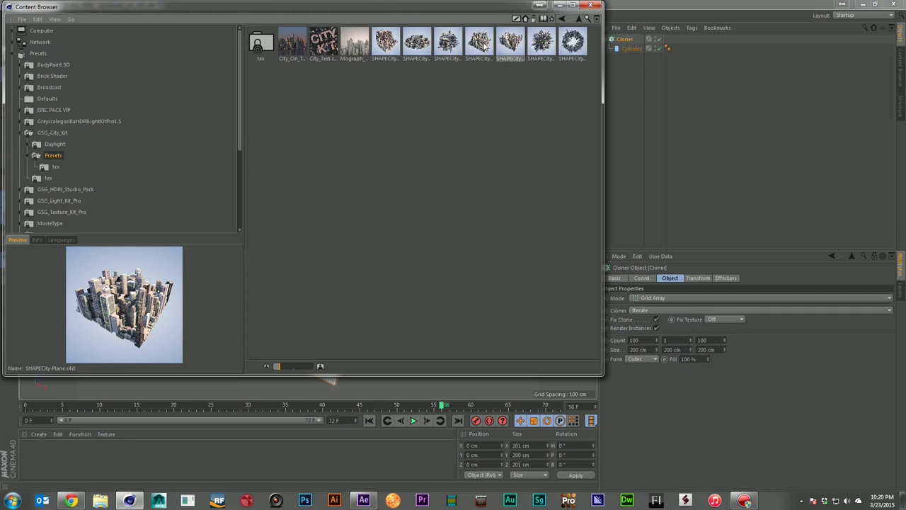
double_click(510, 44)
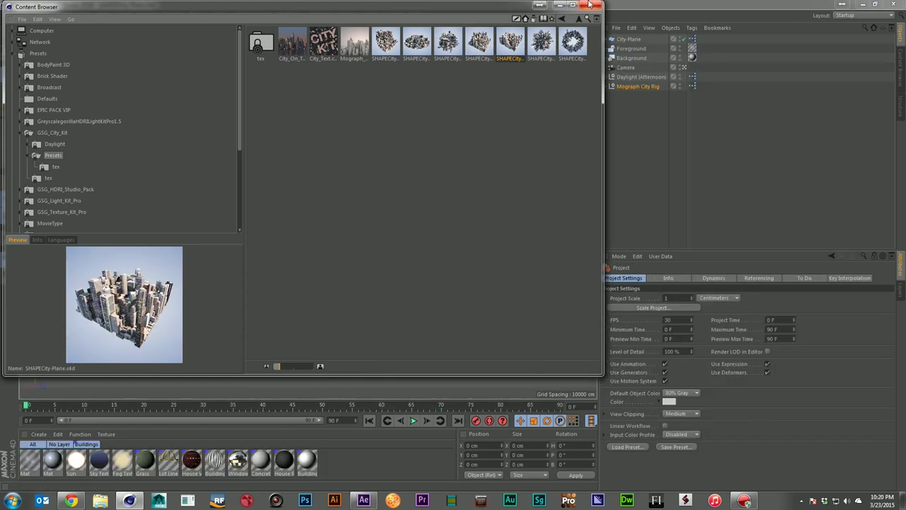
left_click(591, 5)
- Delete the Daylight (Afternoon) object and set the Mograph City Rig's downtown width to about 3037 cm and depth to about 2460 cm
left_click(642, 77)
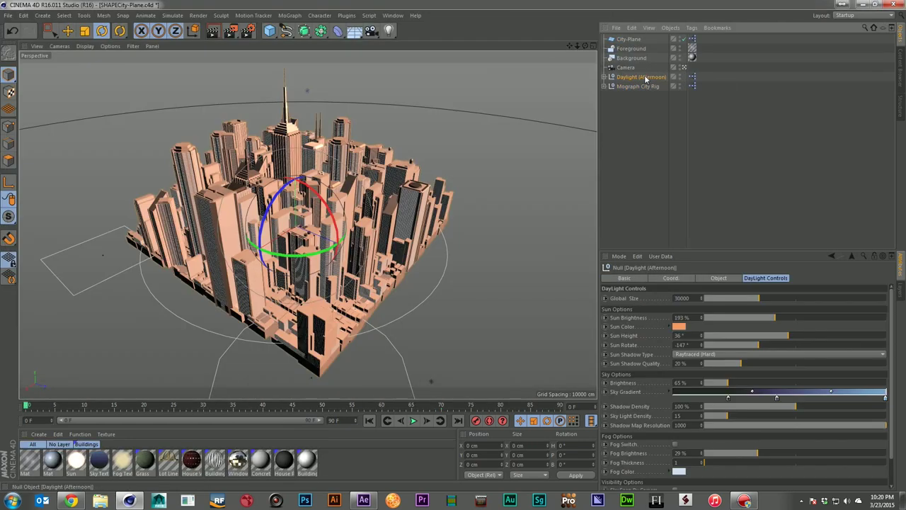
key("Delete")
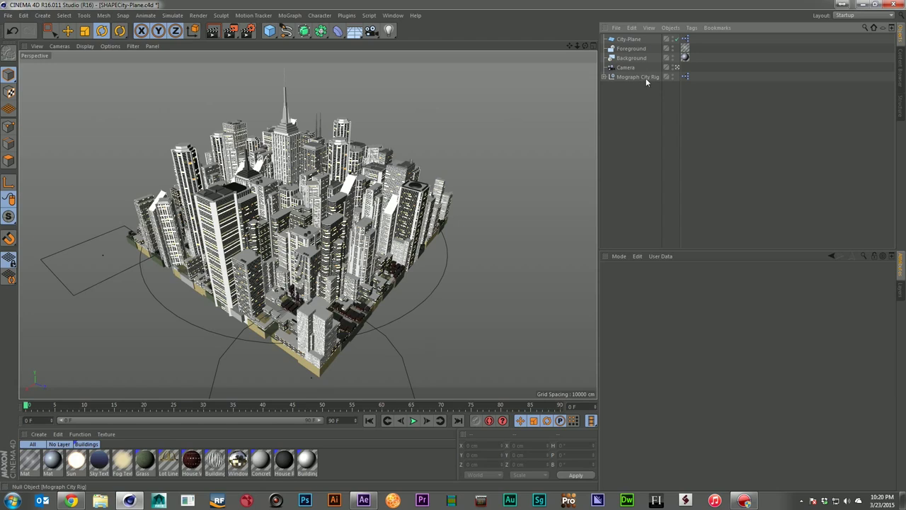
left_click(644, 77)
left_click_drag(775, 364, 741, 375)
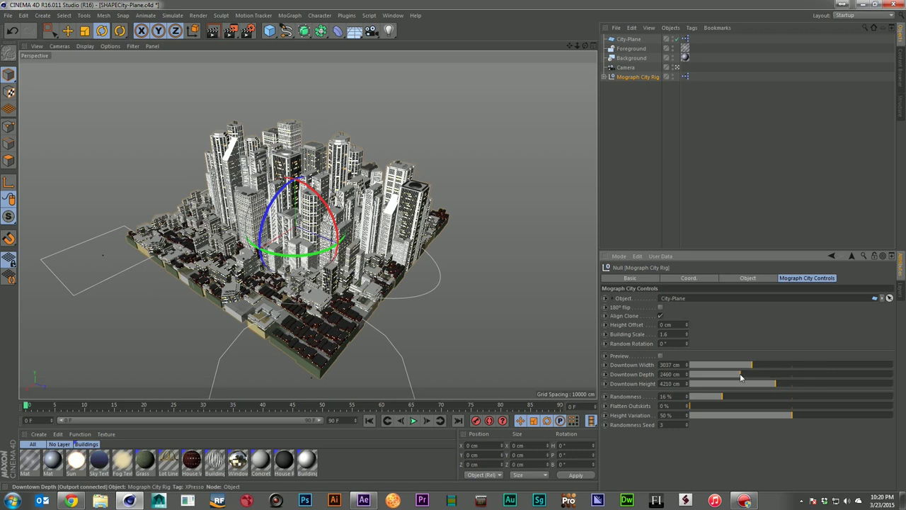
left_click_drag(585, 45, 602, 92)
left_click_drag(586, 45, 482, 138)
- Set the city scene camera's focal length to 50 mm
left_click(625, 68)
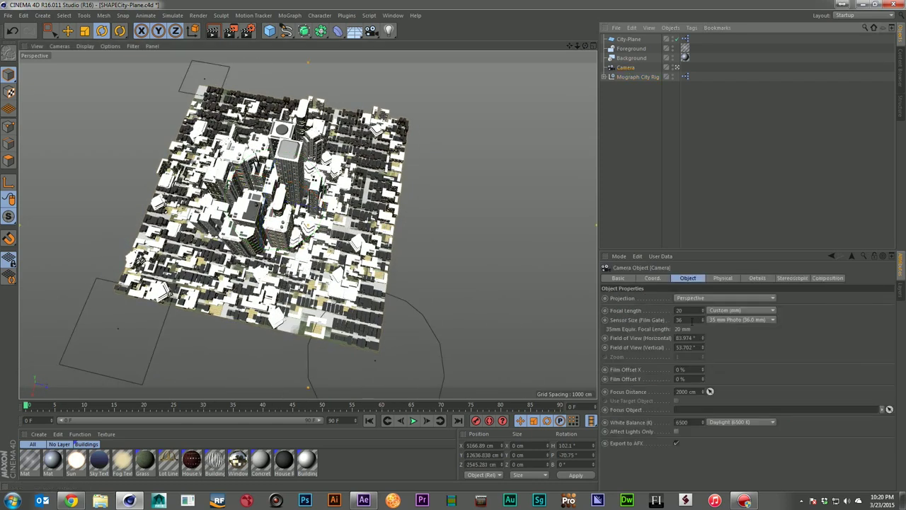
left_click(688, 310)
type("50")
key("Return")
- Point the camera straight down by setting its pitch to -90° and its heading to 0°
left_click(651, 277)
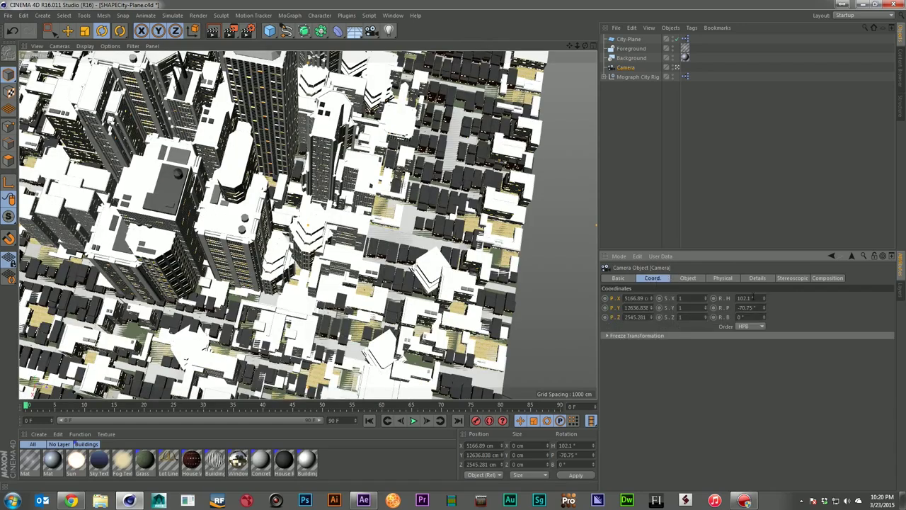
left_click(758, 308)
type("-90")
key("Return")
double_click(751, 298)
type("0")
key("Return")
- Center the camera over the city at X 0 cm and Z 0 cm, and pull it back to a height of about 21068 cm
type("0")
key("Return")
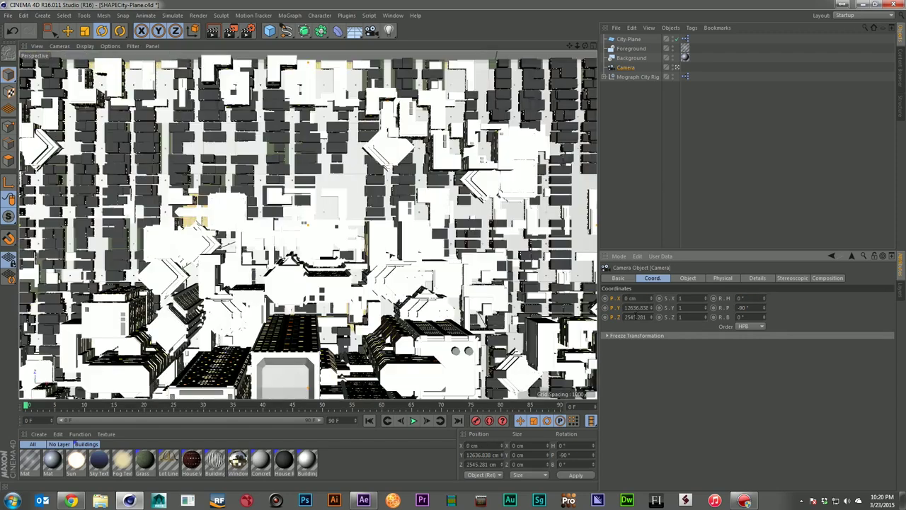
double_click(634, 317)
type("0")
key("Return")
left_click_drag(577, 46, 542, 46)
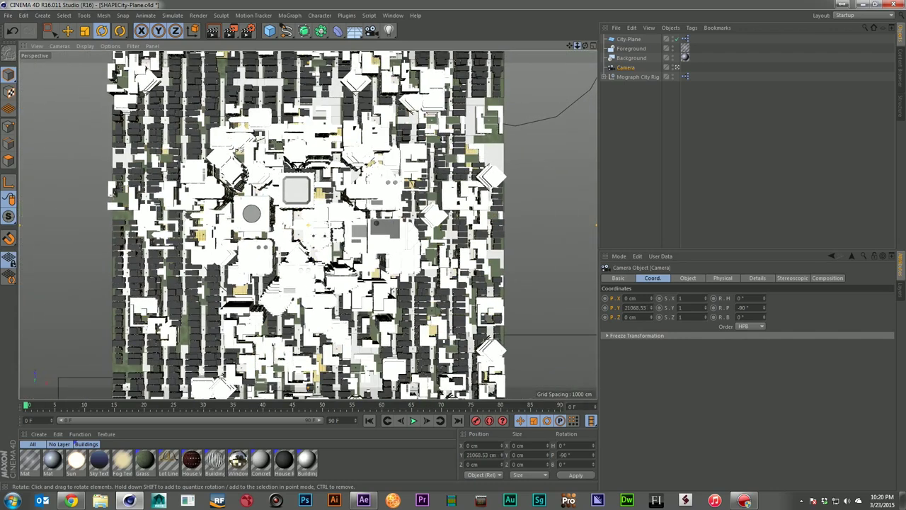
- Set the render output size to 720 by 540 pixels
left_click(248, 30)
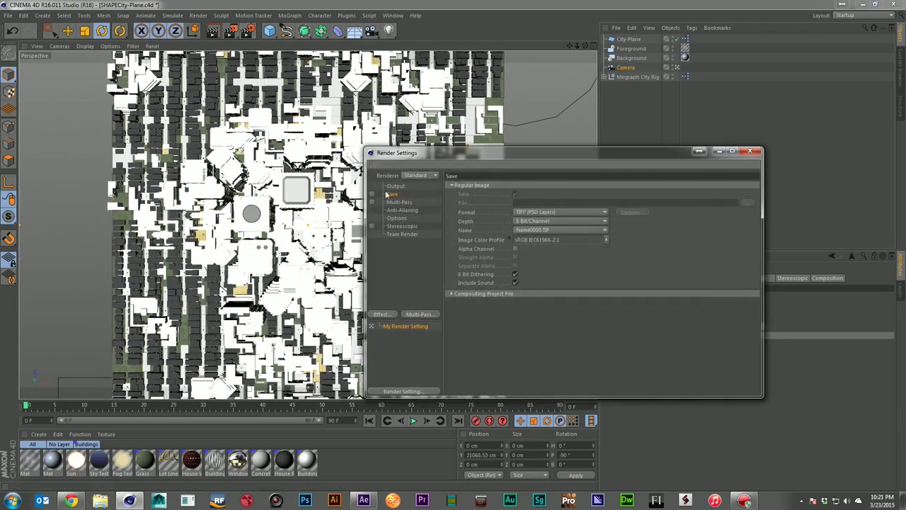
double_click(506, 194)
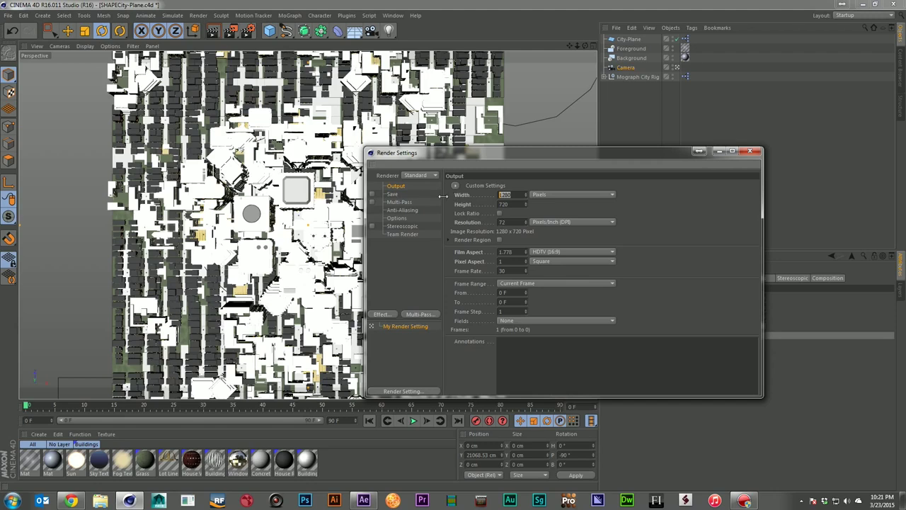
type("72")
key("Tab")
type("54")
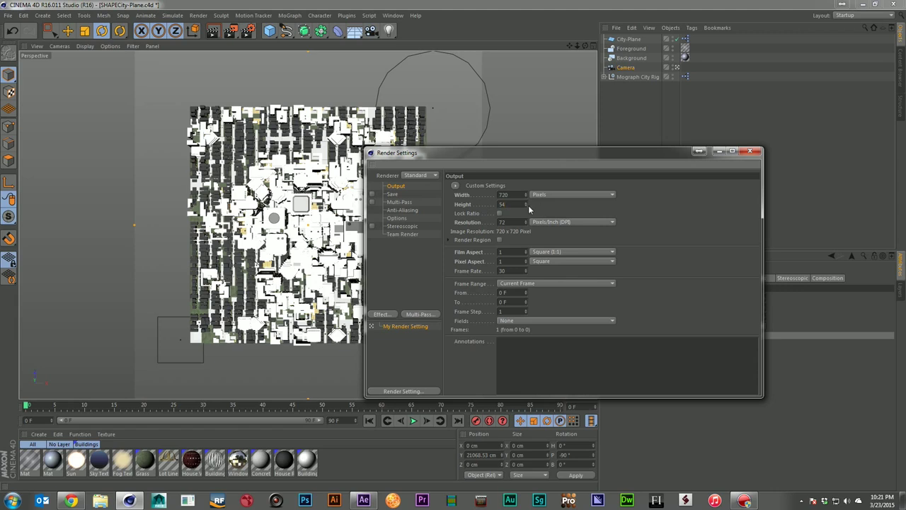
type("50")
key("Return")
- Frame the city more tightly by lowering the camera to a height of about 19223 cm, and leave the render settings
left_click_drag(629, 155, 874, 186)
left_click_drag(577, 46, 615, 46)
left_click_drag(733, 184, 563, 180)
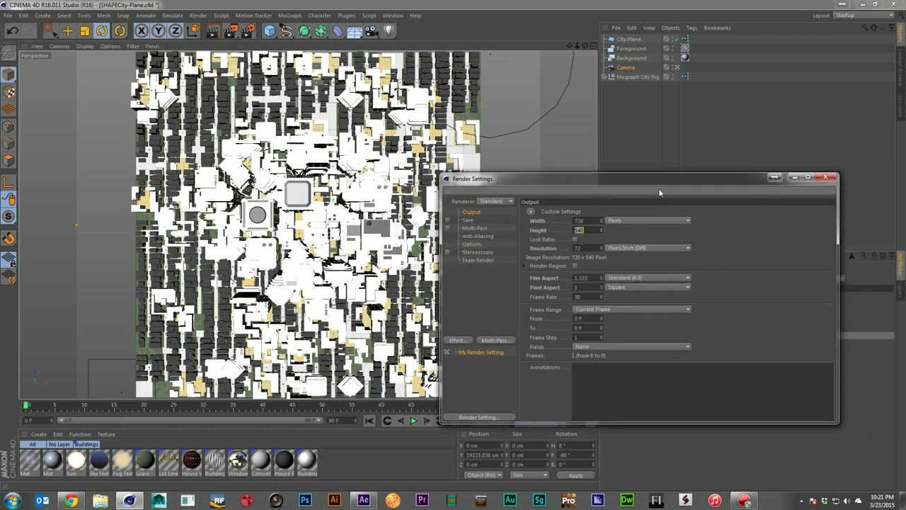
left_click_drag(658, 181, 905, 185)
left_click(623, 69)
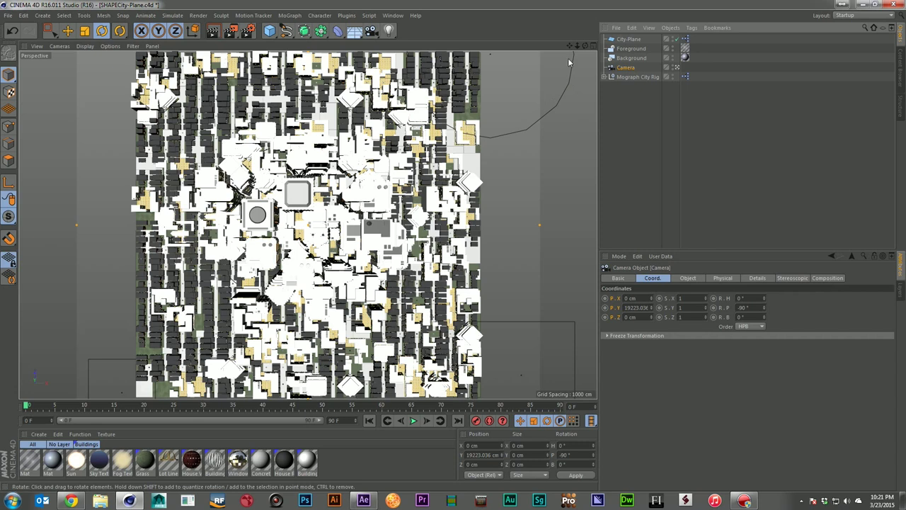
- Show the camera and city in the four-view layout and enable the camera's DOF Map Rear Blur
key("F5")
scroll(163, 312, "down", 10)
left_click_drag(287, 226, 289, 274)
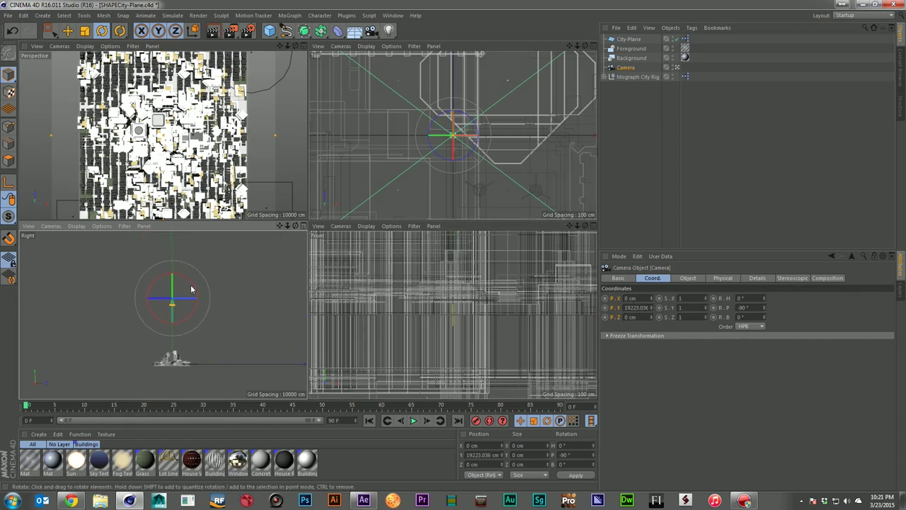
left_click(756, 278)
left_click(664, 376)
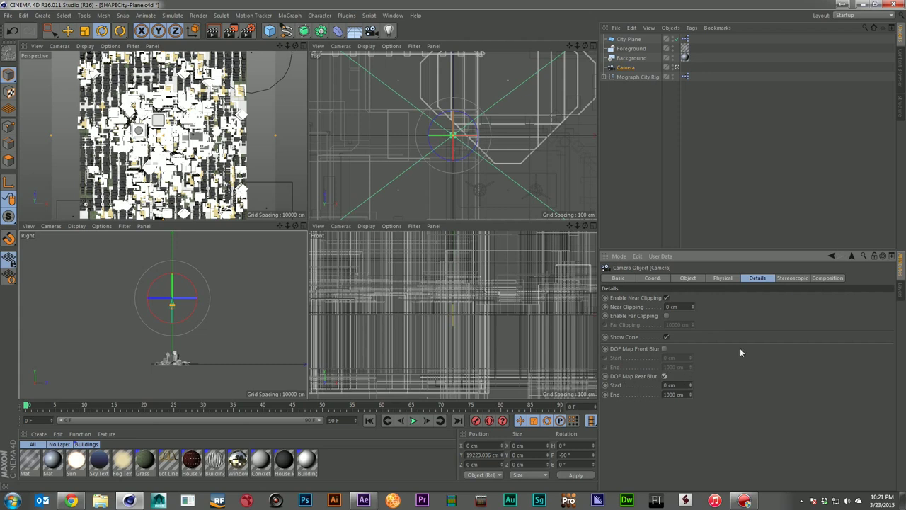
- Set the camera's focus distance to 15000 cm so the focus plane sits just above the tallest buildings
left_click(722, 278)
left_click(690, 278)
left_click(685, 392)
type("19000")
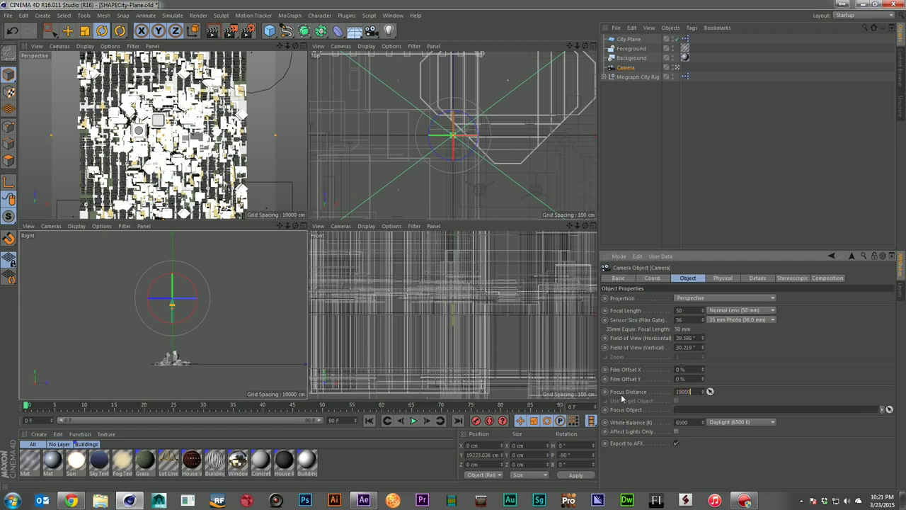
key("Return")
left_click_drag(287, 226, 265, 128)
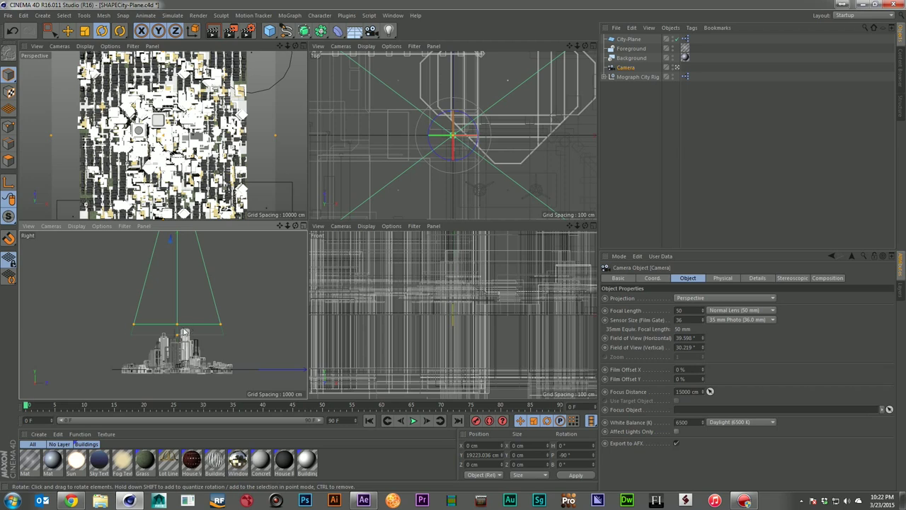
- Set the end distance of the camera's rear blur DOF map to 5000 cm
left_click(723, 278)
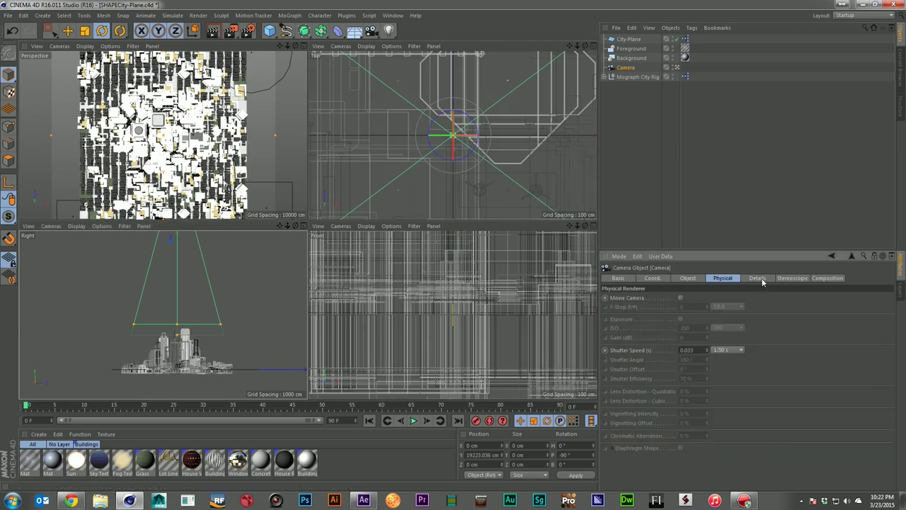
left_click(762, 278)
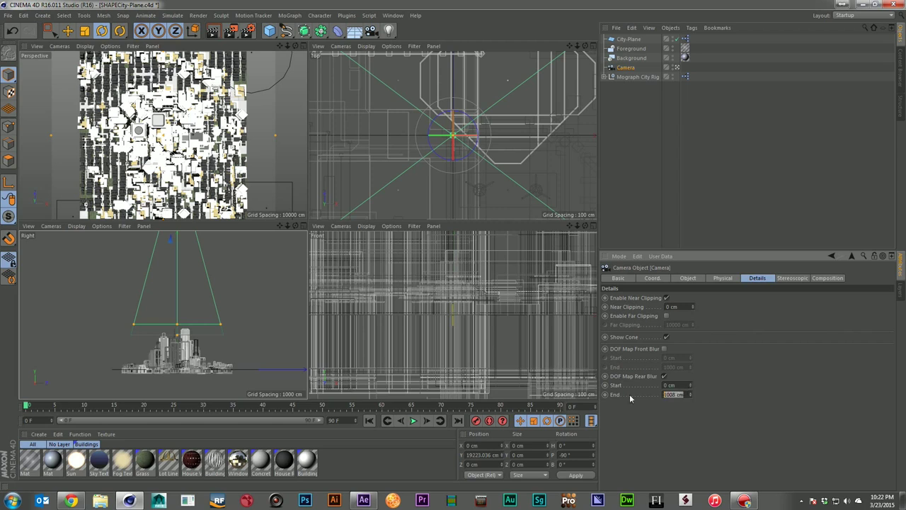
type("5000")
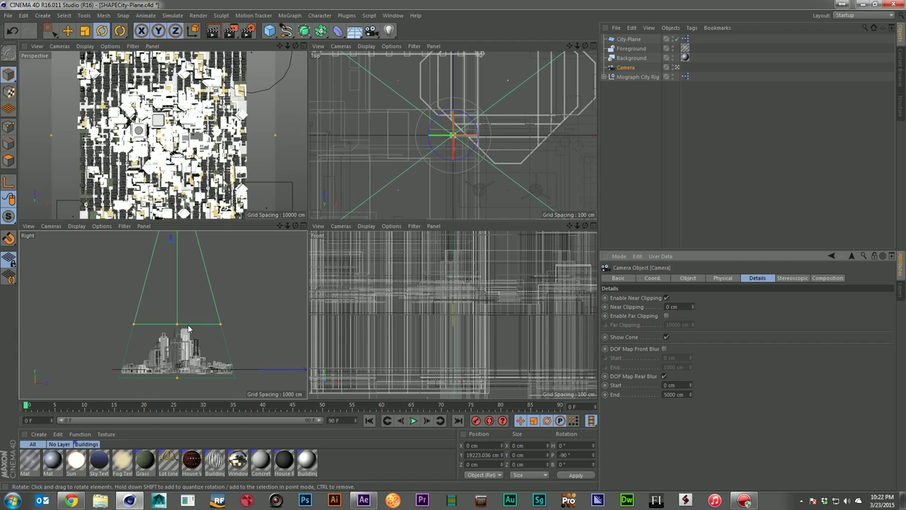
- Add a Depth pass to the multi-pass output in the render settings
key("ctrl+b")
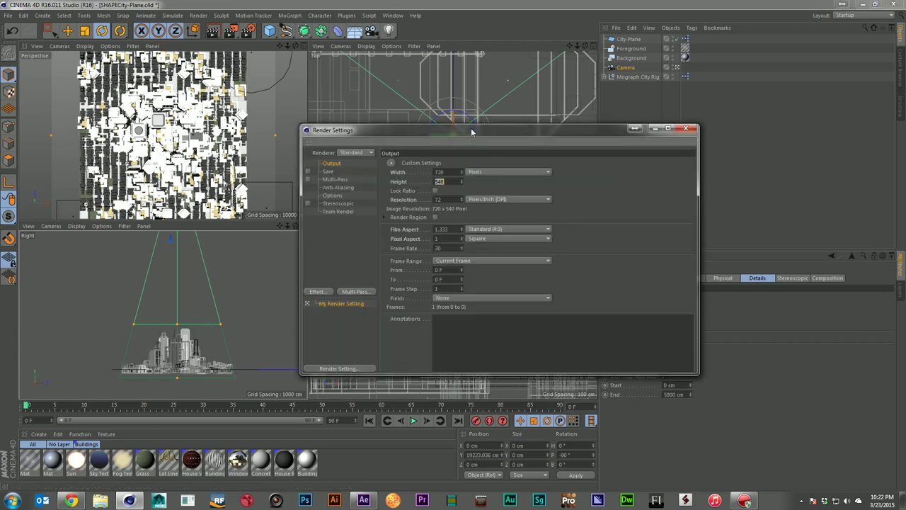
left_click(354, 292)
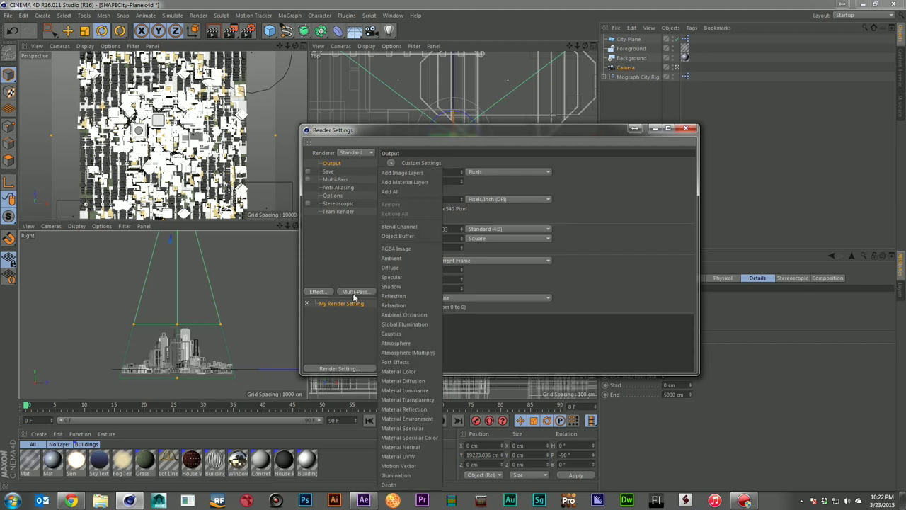
left_click(390, 484)
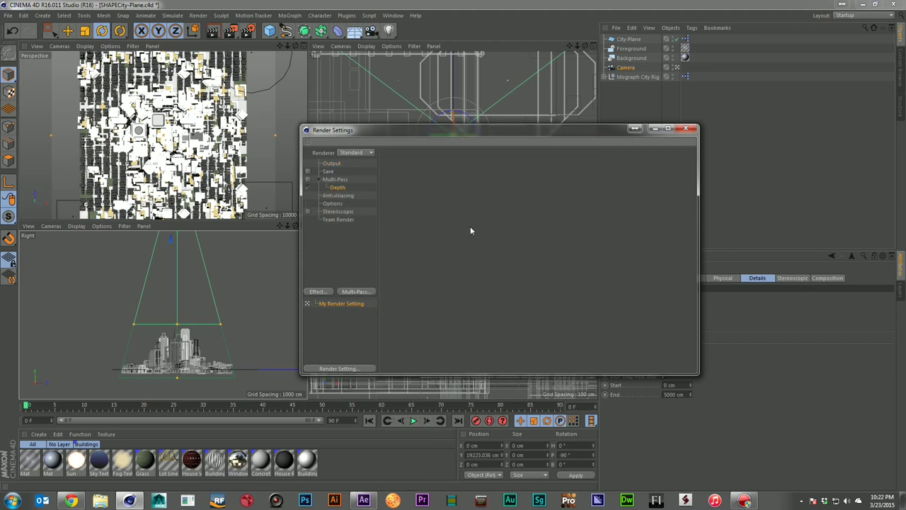
- Enable saving and set the multi-pass output file to city_depth in the tex folder, accepting replacement of the existing depth image
left_click(328, 172)
left_click(465, 300)
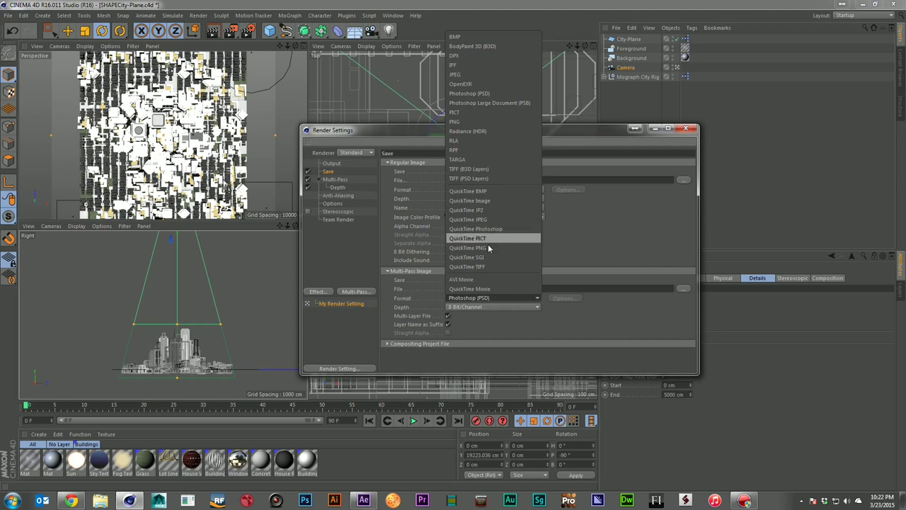
left_click(491, 248)
left_click(683, 290)
left_click(563, 214)
left_click(676, 376)
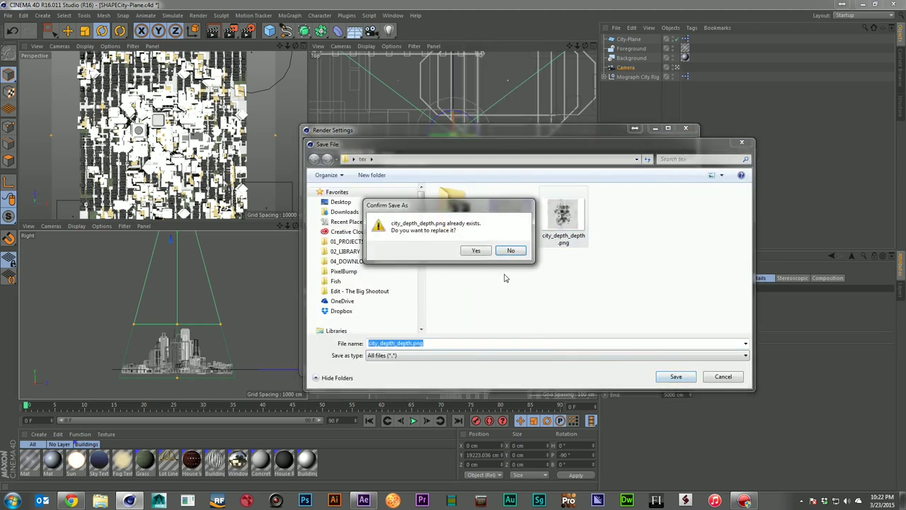
left_click(476, 251)
left_click_drag(540, 289, 613, 292)
key("Delete")
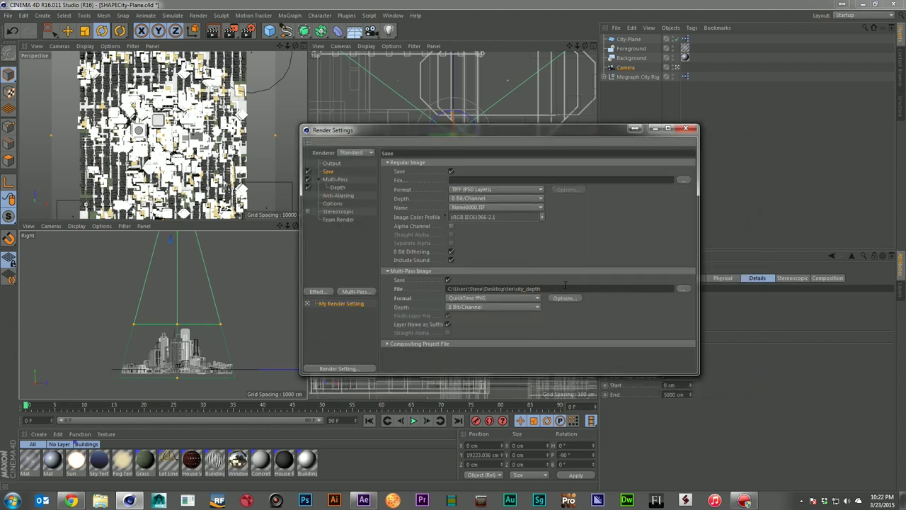
- Set the multi-pass image format to PNG
left_click(489, 307)
left_click(491, 298)
left_click(490, 298)
left_click(475, 126)
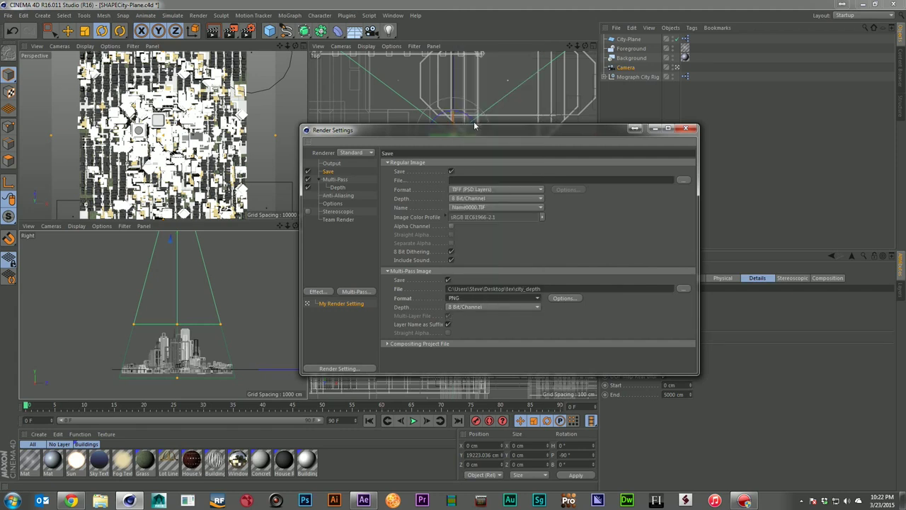
- Set the regular image format to PNG and give it the same tex\city_depth output path
left_click(504, 189)
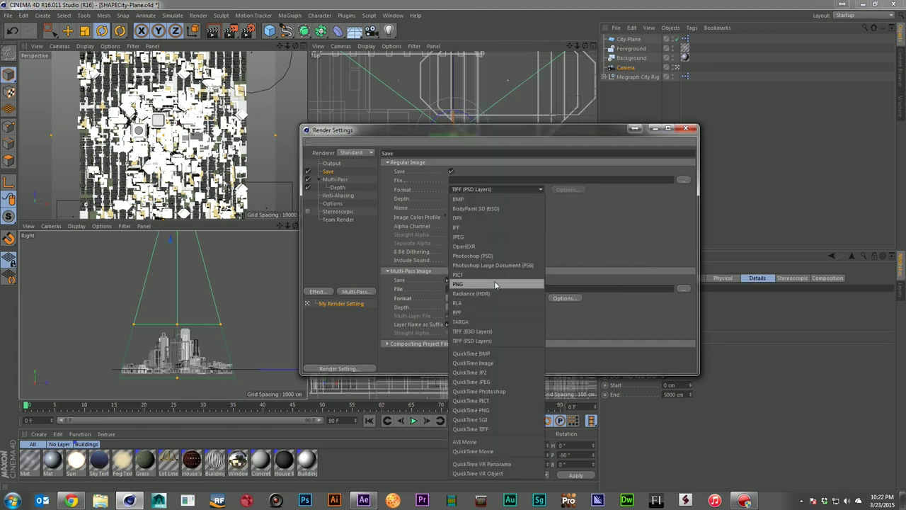
left_click(496, 285)
left_click(518, 180)
type("C:\\Users\\Steve\\Desktop\\tex\\city_depth")
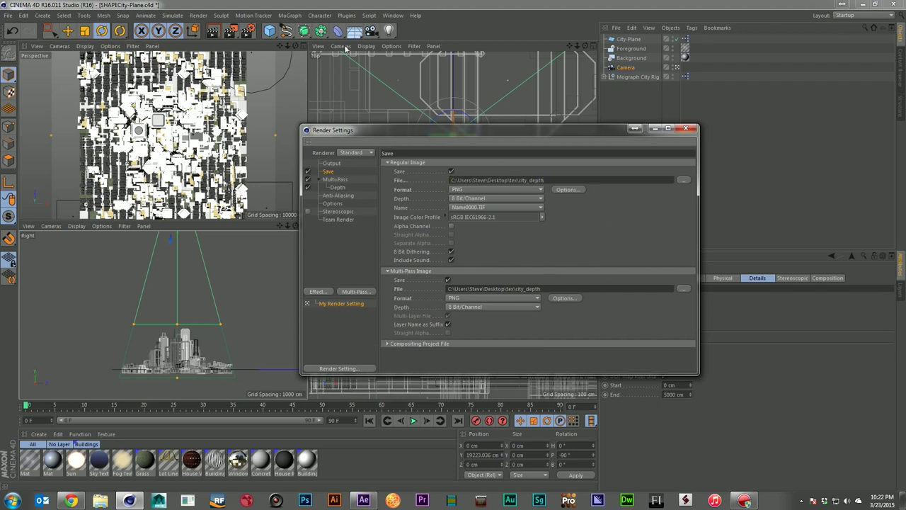
- Render the city to file, overwriting the existing images, compare the Background and Depth layers, and close the render windows
left_click(232, 30)
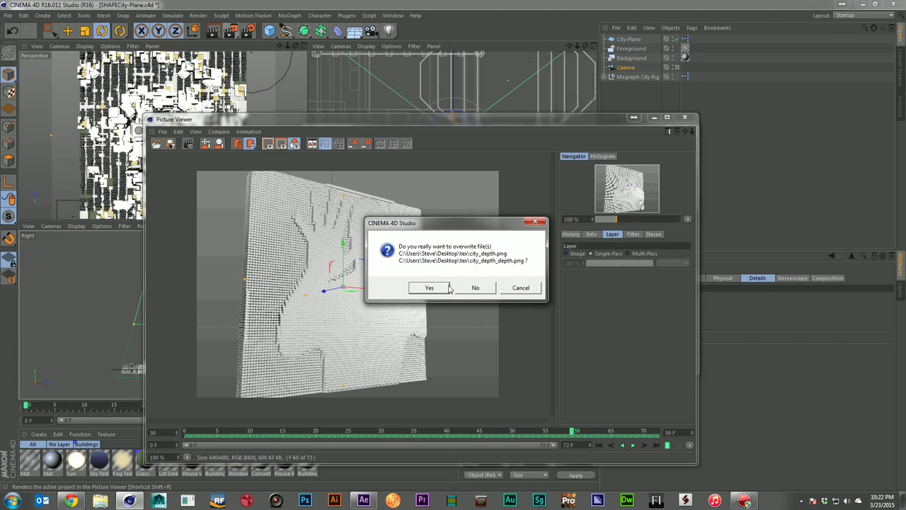
left_click(429, 287)
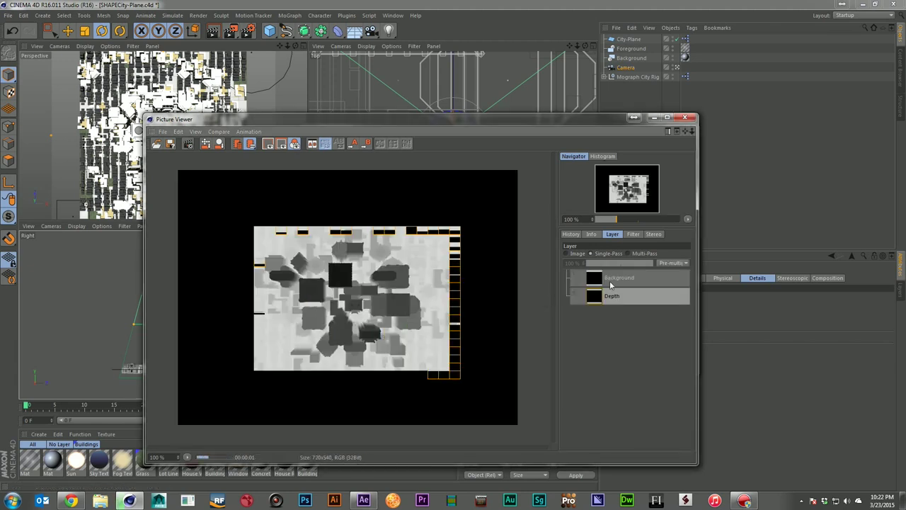
left_click(632, 277)
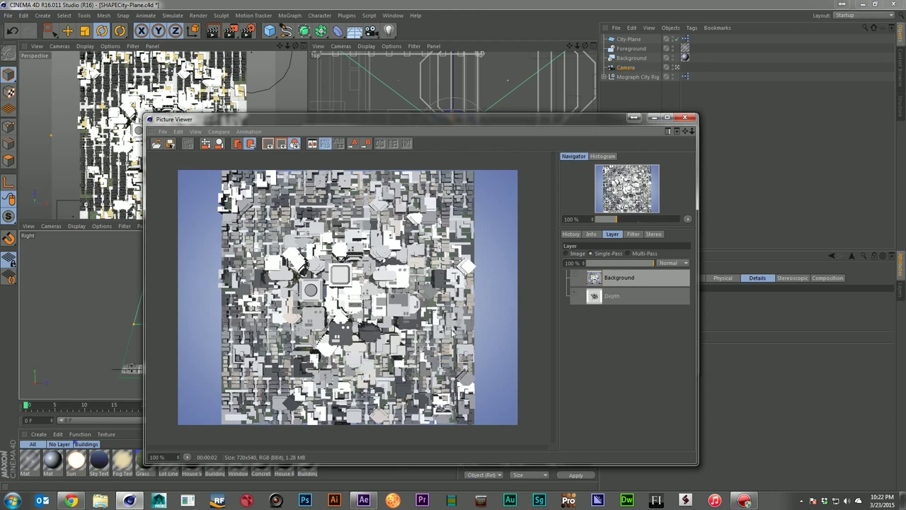
left_click(635, 298)
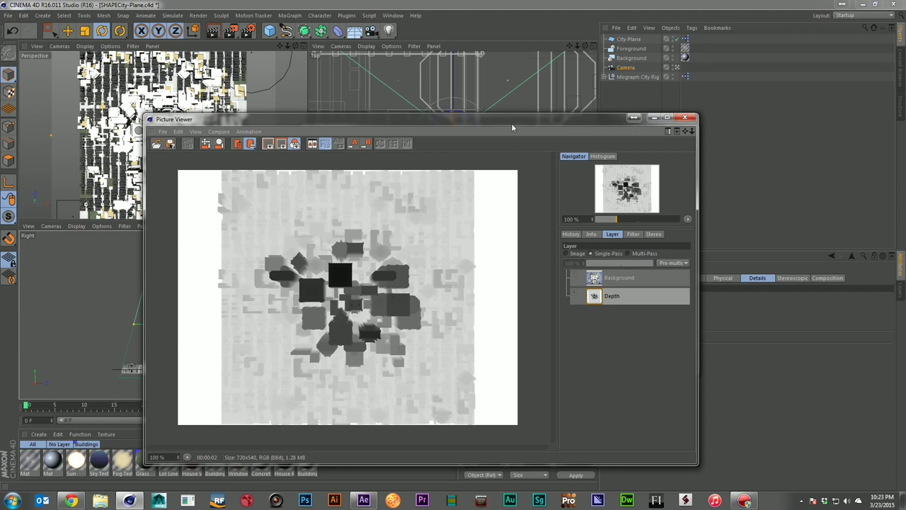
left_click_drag(512, 124, 905, 126)
left_click(686, 131)
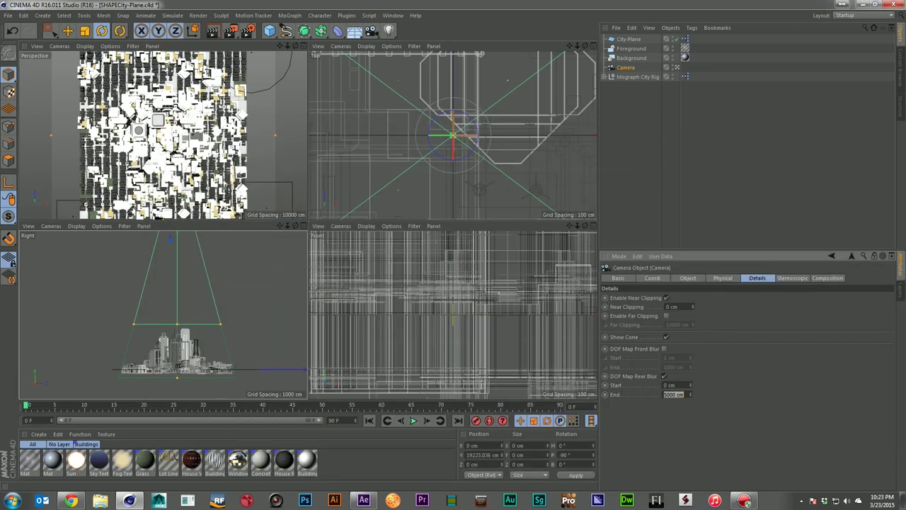
- Switch to the pinboard_tut_v02.c4d project and add a Shader effector to the cylinder cloner
left_click(393, 15)
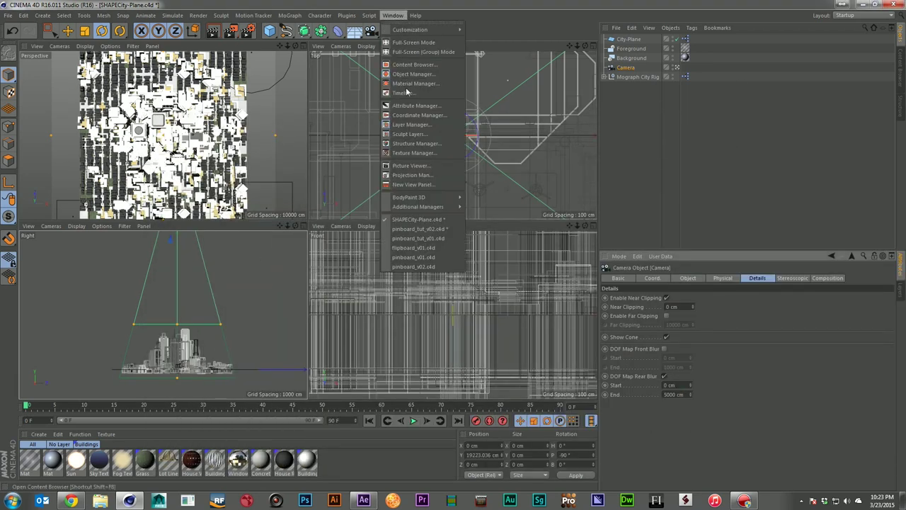
left_click(447, 230)
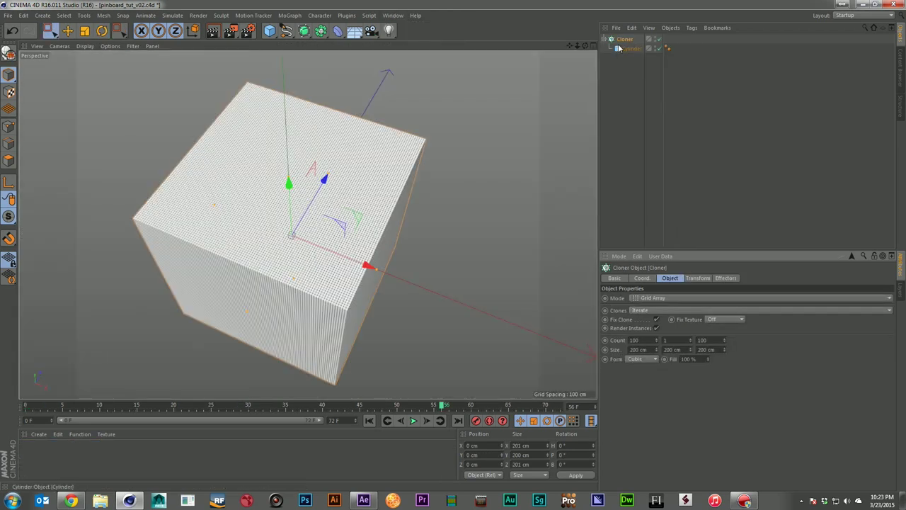
left_click(390, 14)
mouse_move(269, 16)
mouse_move(304, 30)
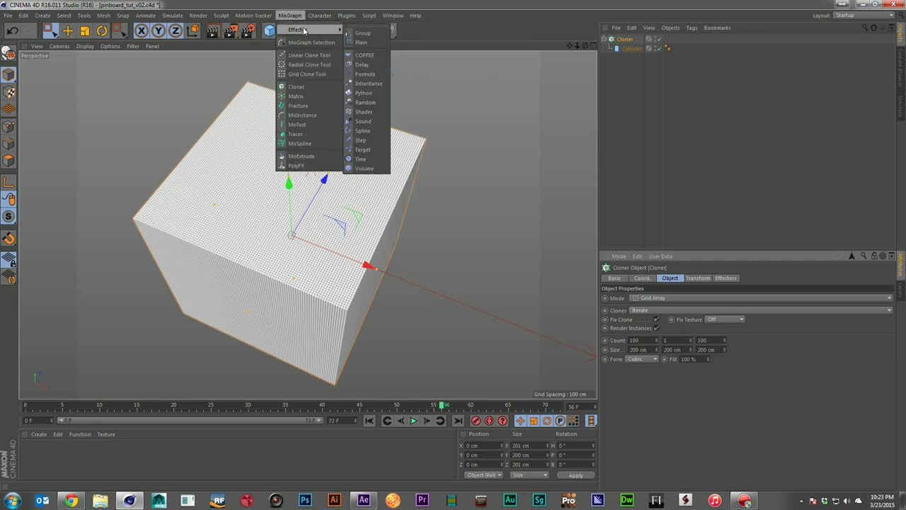
left_click(364, 112)
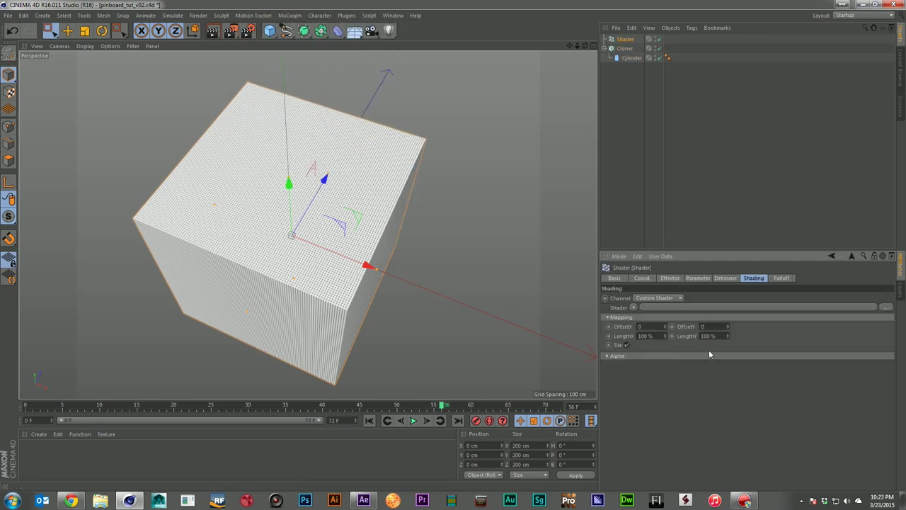
- Load city_depth_depth.png from the tex folder as the Shader effector's custom shader image
left_click(886, 307)
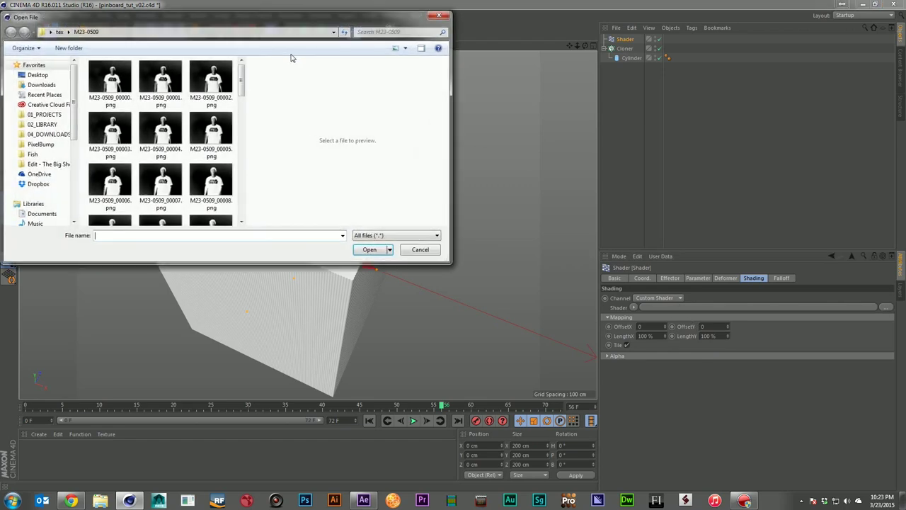
left_click(60, 31)
double_click(215, 85)
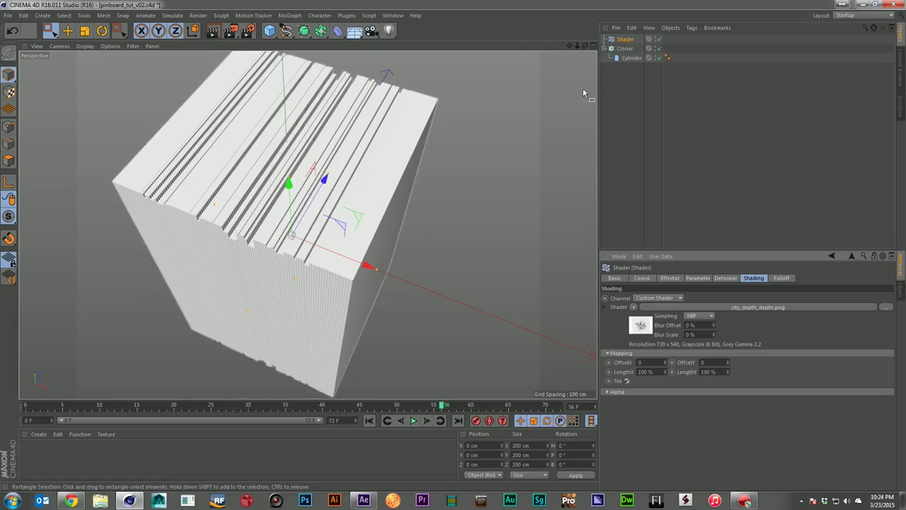
- Set the cloner's grid count to 100 by 100 by 1
left_click(625, 47)
double_click(680, 340)
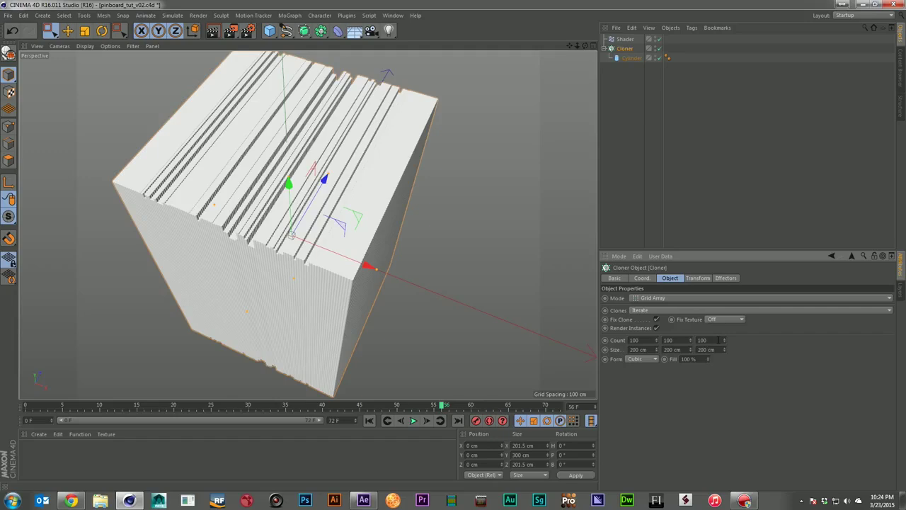
type("1")
- Set the cylinder's orientation to +Z so the pins run along the grid's depth
left_click(631, 57)
left_click(674, 336)
left_click(672, 383)
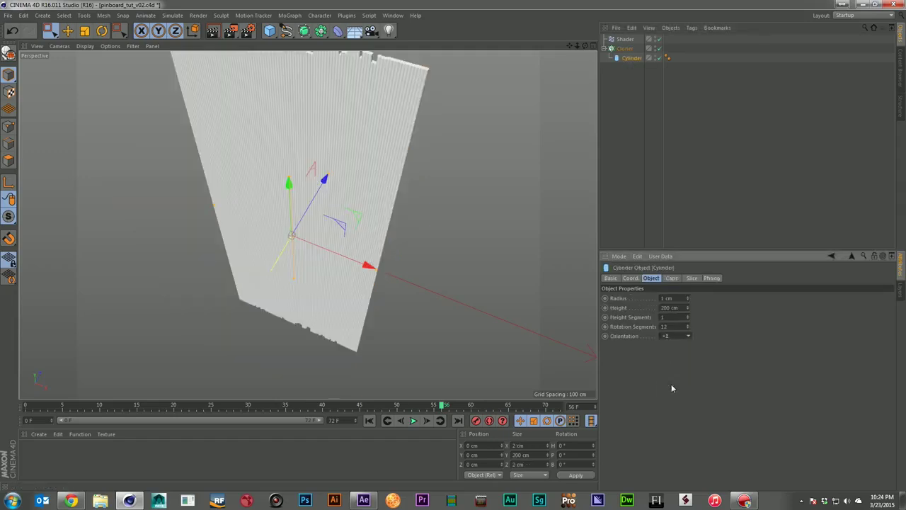
left_click_drag(585, 46, 514, 96)
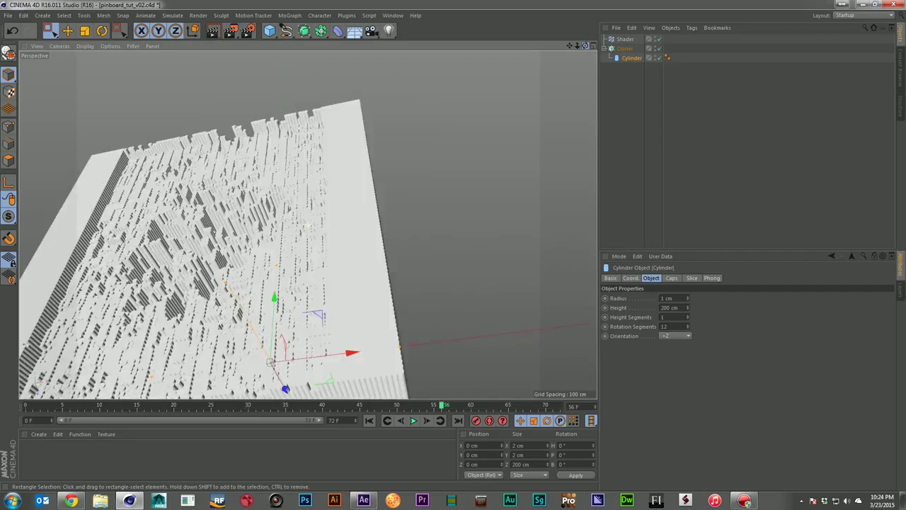
left_click_drag(576, 48, 578, 47)
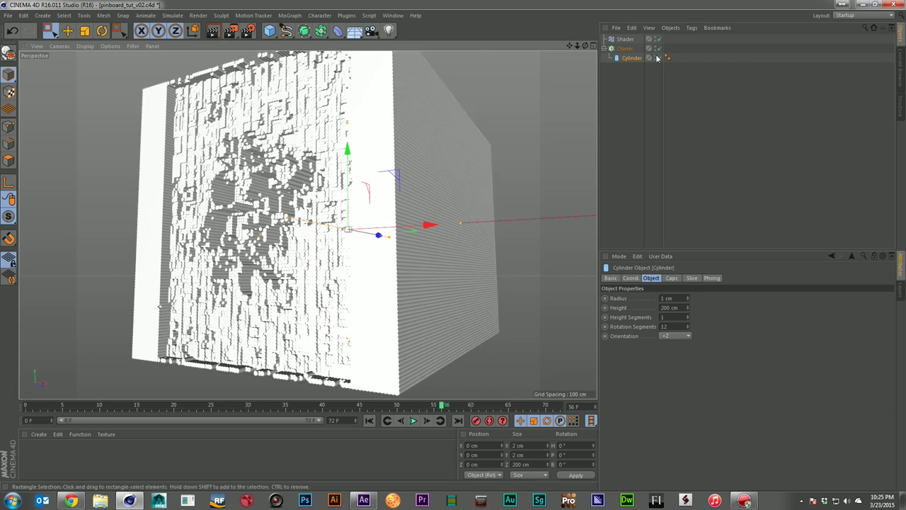
- Wrap the Shader effector's depth image in a Filter shader and open the filter's properties
left_click(632, 40)
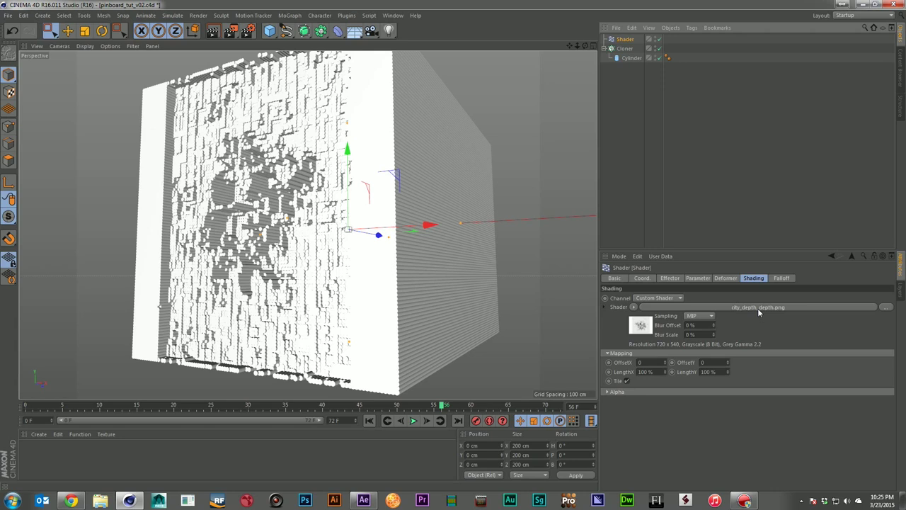
left_click(635, 307)
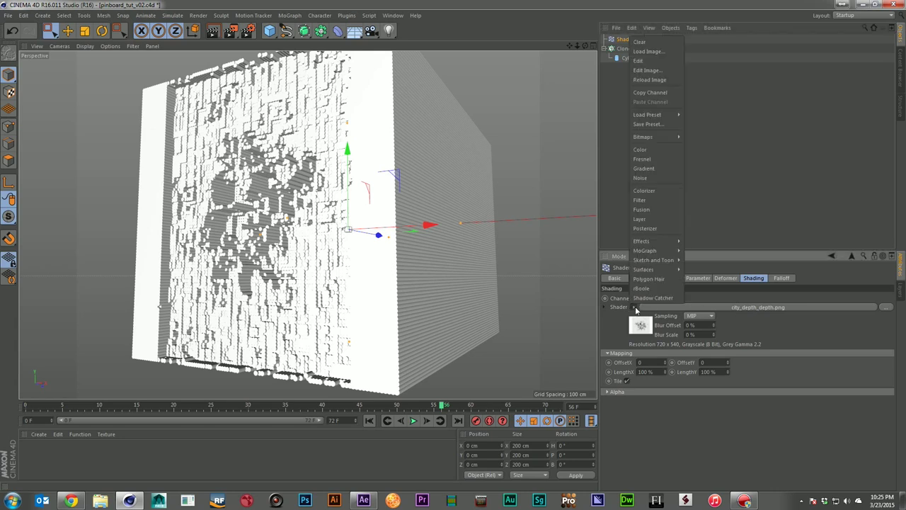
left_click(658, 202)
left_click(759, 308)
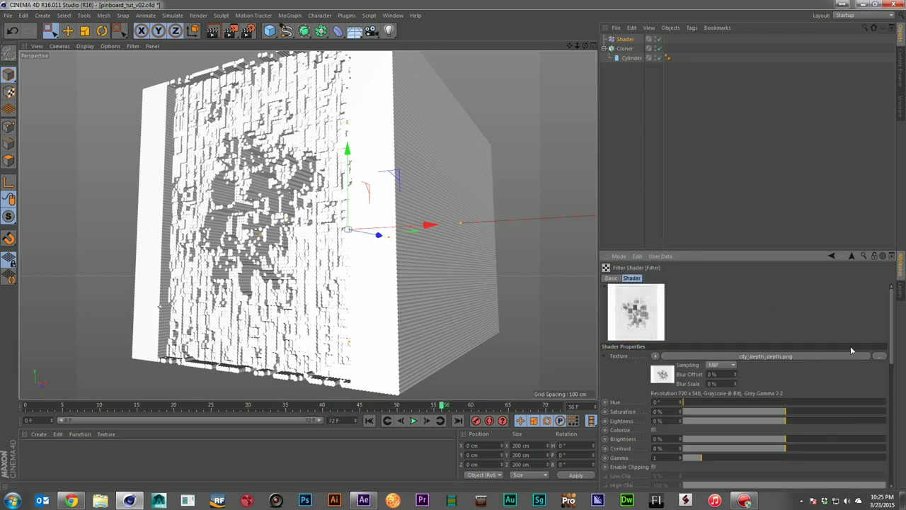
- Invert the depth image by enabling clipping in the filter with Low Clip at 100% and High Clip at 0%
scroll(835, 308, "down", 5)
left_click(654, 353)
left_click_drag(740, 363, 682, 372)
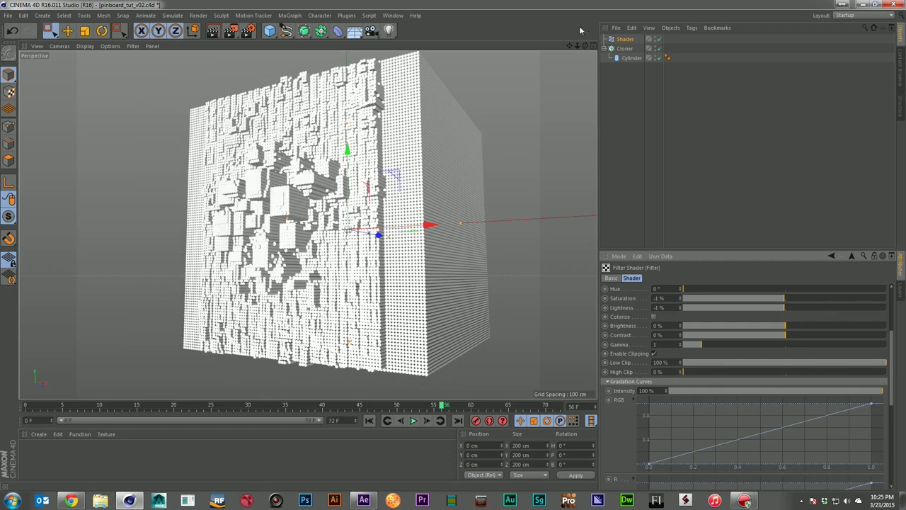
mouse_move(585, 46)
left_mouse_down()
mouse_move(586, 117)
mouse_move(623, 152)
mouse_move(588, 106)
mouse_move(568, 51)
mouse_move(587, 64)
mouse_move(602, 47)
mouse_move(626, 47)
mouse_move(578, 50)
mouse_move(586, 47)
mouse_move(607, 79)
mouse_move(563, 71)
mouse_move(570, 51)
mouse_move(588, 47)
left_mouse_up()
left_click(653, 89)
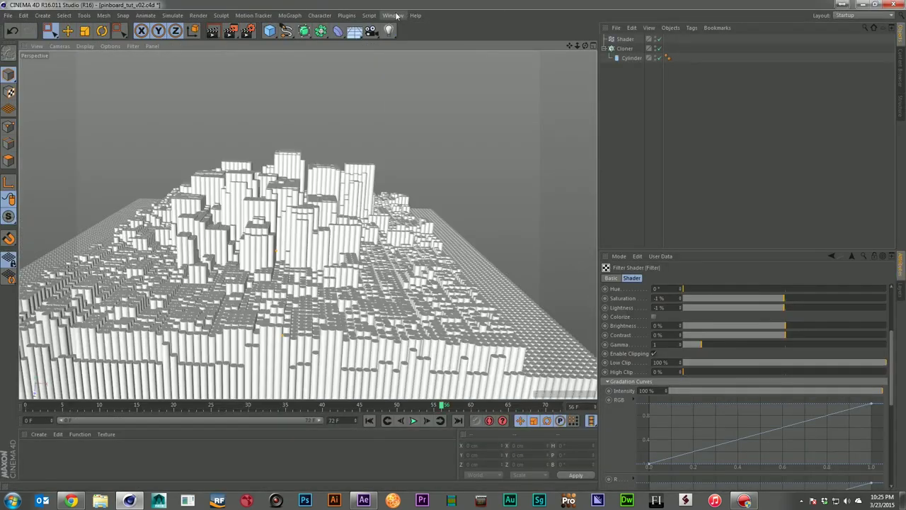
- View the original city in SHAPECity-Plane.c4d from a raised front angle for comparison, and return to pinboard_tut_v02.c4d
left_click(395, 16)
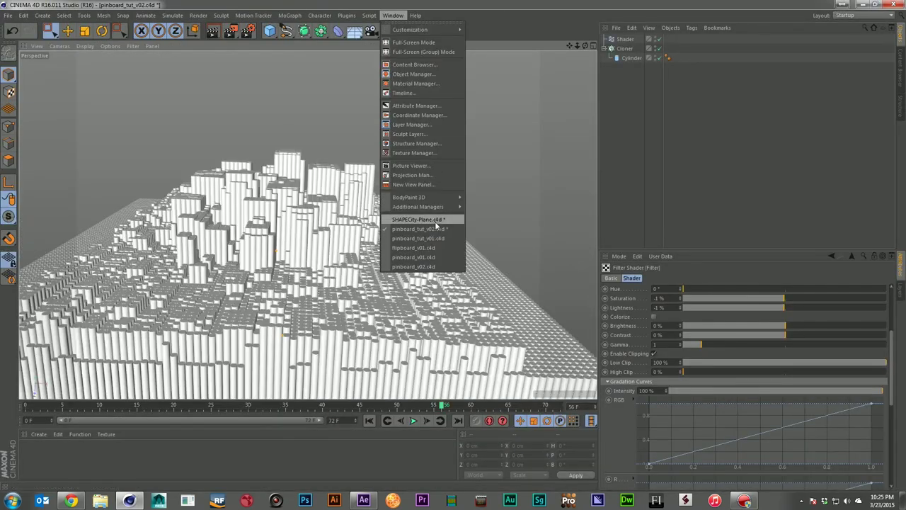
left_click(435, 221)
left_click(303, 46)
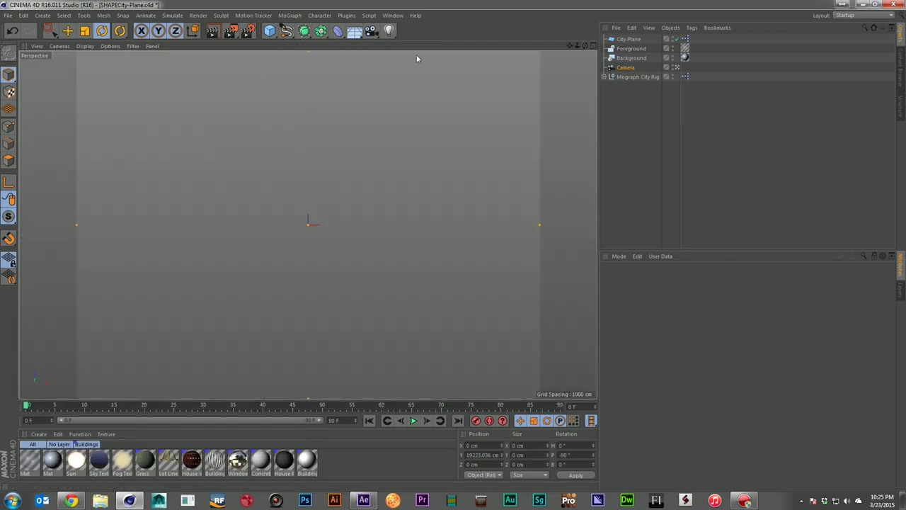
left_click_drag(586, 48, 564, 0)
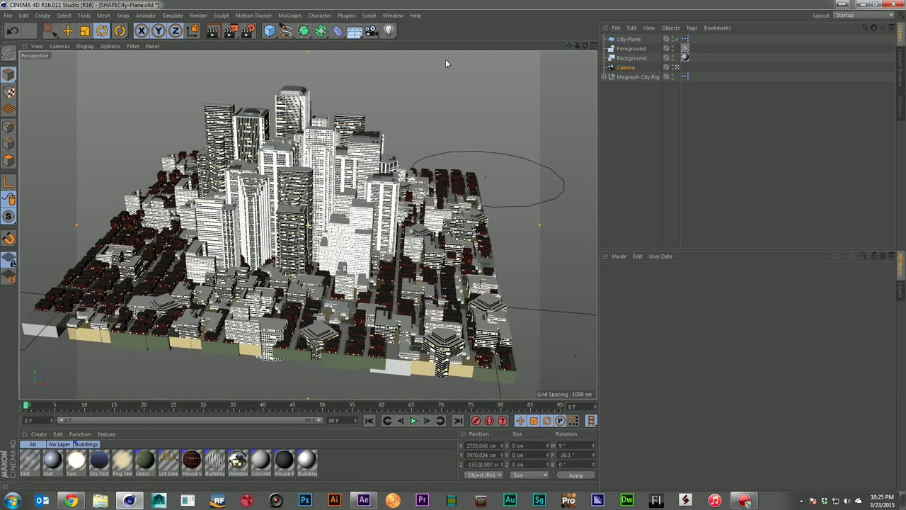
left_click(393, 16)
left_click(418, 230)
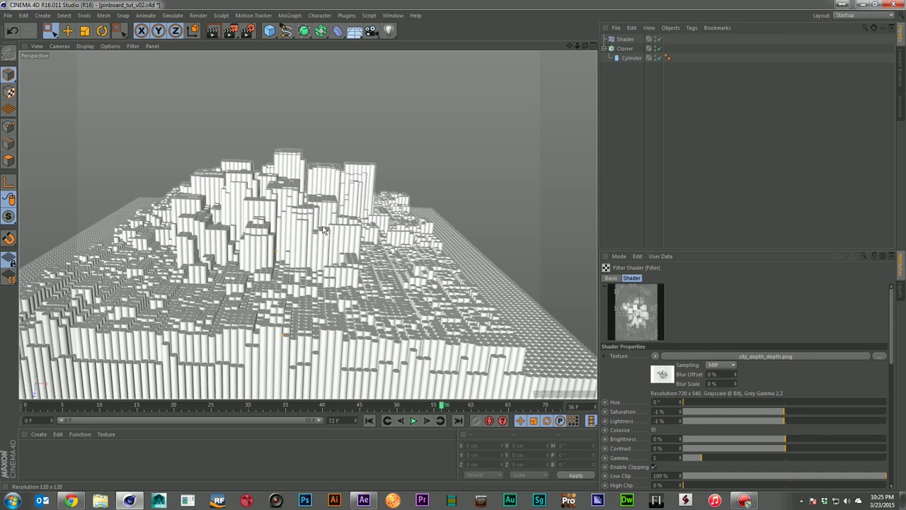
- Switch the Shader effector from scaling the pins to offsetting their position, with P.Z at -76 cm
left_click(628, 39)
left_click(675, 278)
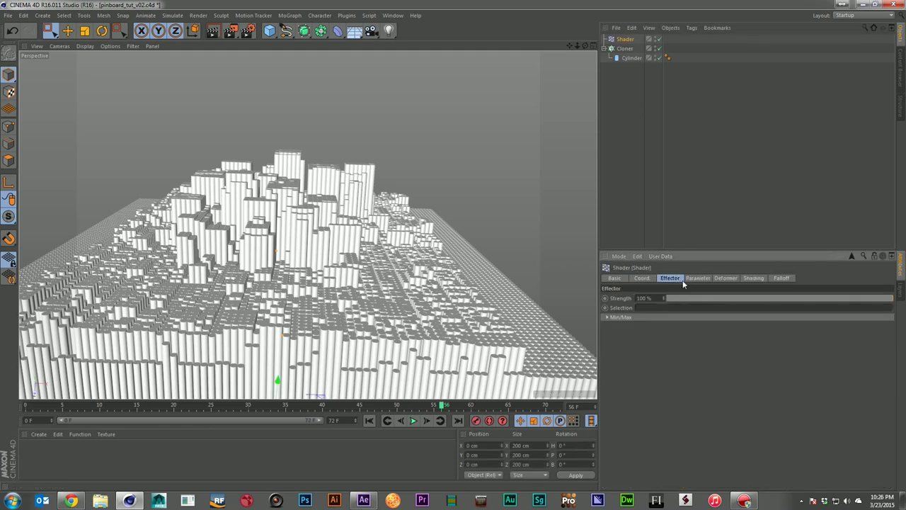
left_click(642, 277)
left_click(696, 278)
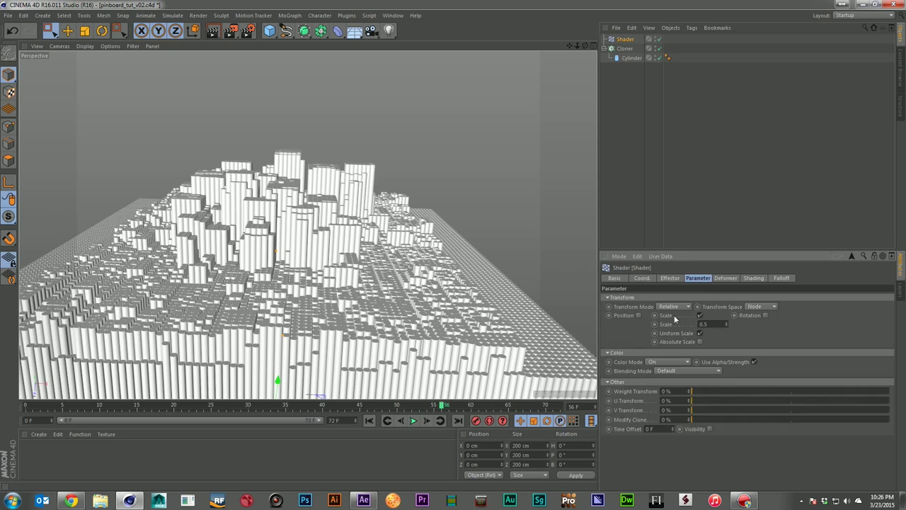
left_click(701, 315)
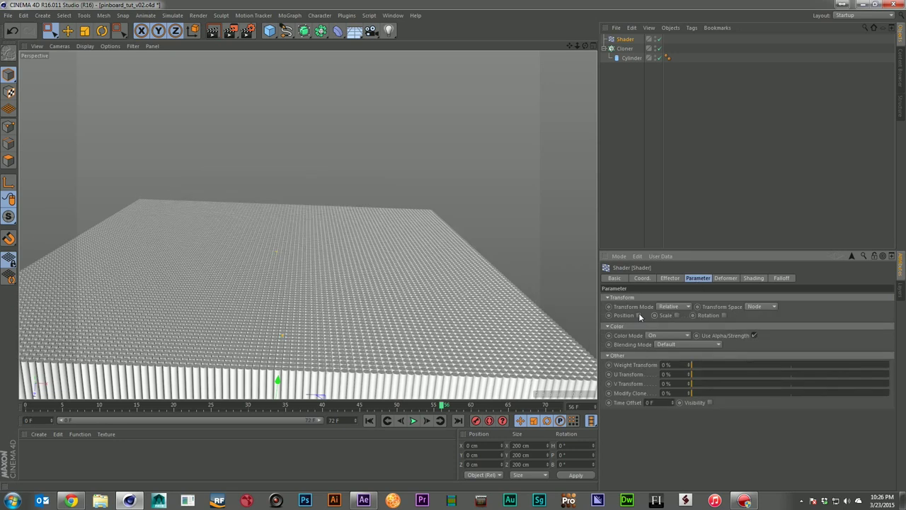
left_click(638, 315)
left_click_drag(666, 345, 666, 392)
mouse_move(664, 350)
left_mouse_down()
mouse_move(664, 317)
mouse_move(664, 356)
left_mouse_up()
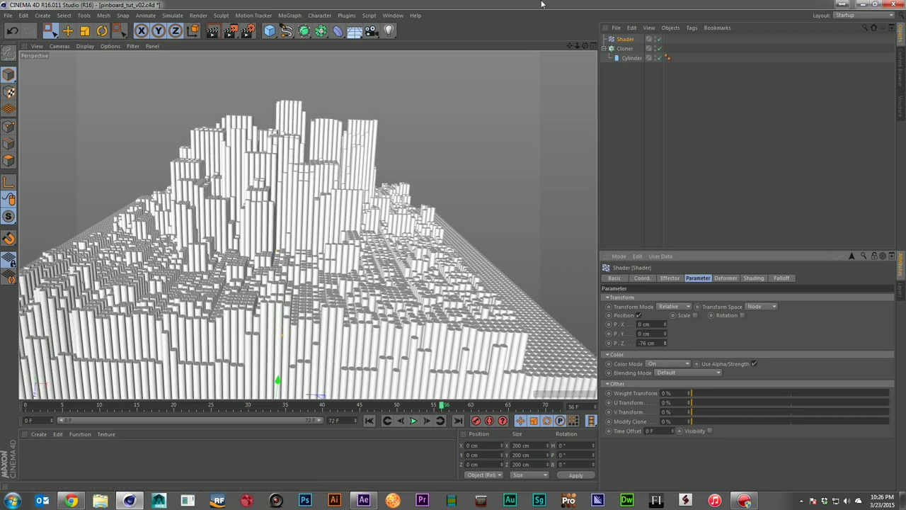
- Add a light and place it in front of the pin city at about X 168 cm, Z -195 cm
left_click_drag(585, 46, 600, 44)
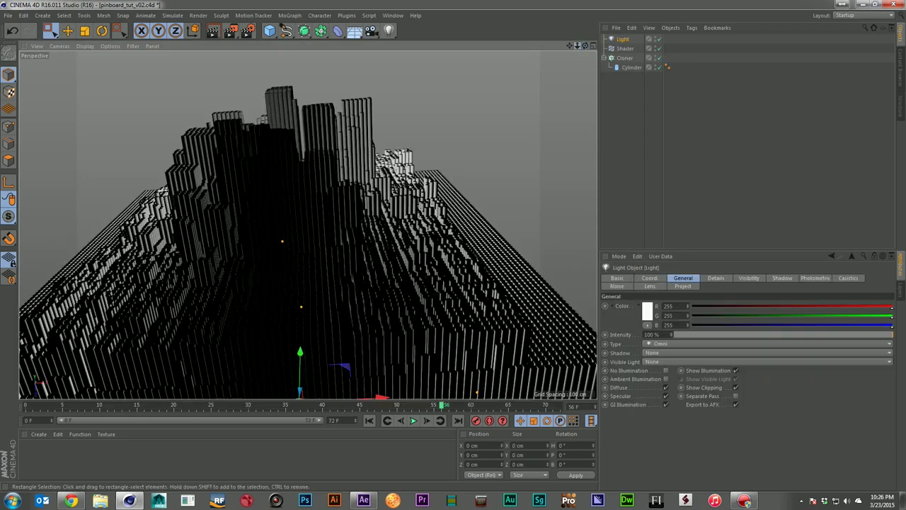
left_click_drag(577, 46, 544, 46)
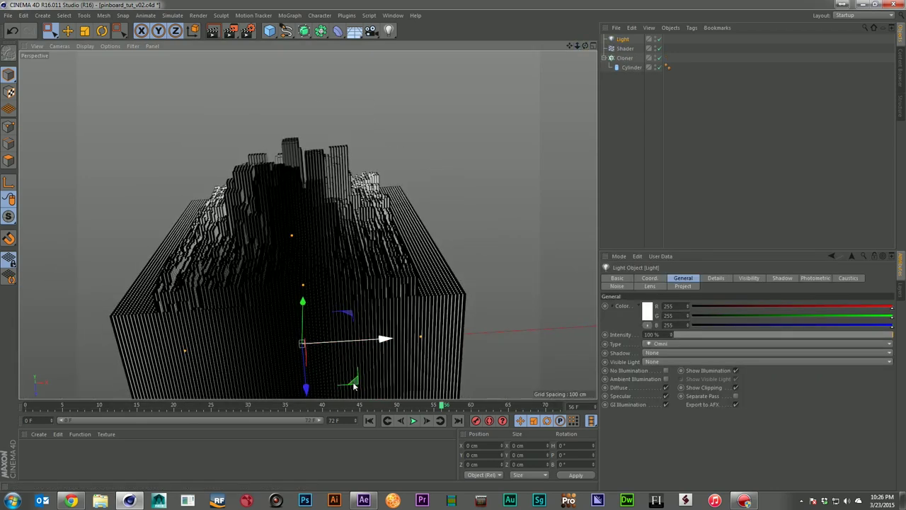
mouse_move(359, 383)
left_mouse_down()
mouse_move(572, 151)
mouse_move(572, 137)
left_mouse_up()
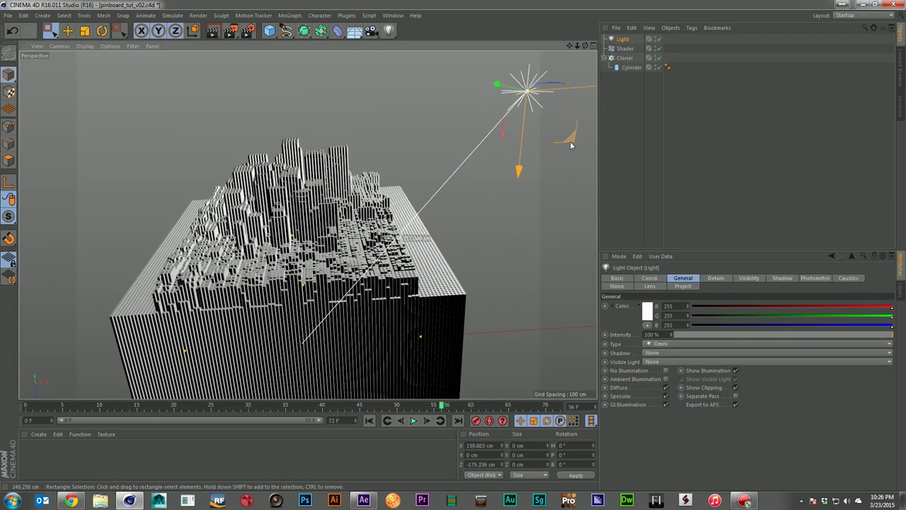
- Duplicate the light, move the copy across the city to about X -132 cm, and set its intensity to 75%
key("ctrl+c")
key("ctrl+v")
left_click_drag(584, 88, 150, 124)
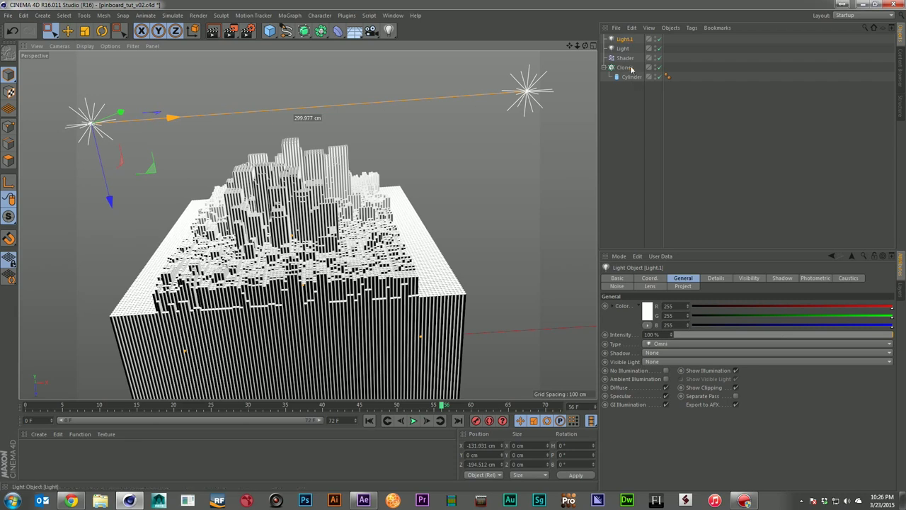
type("75")
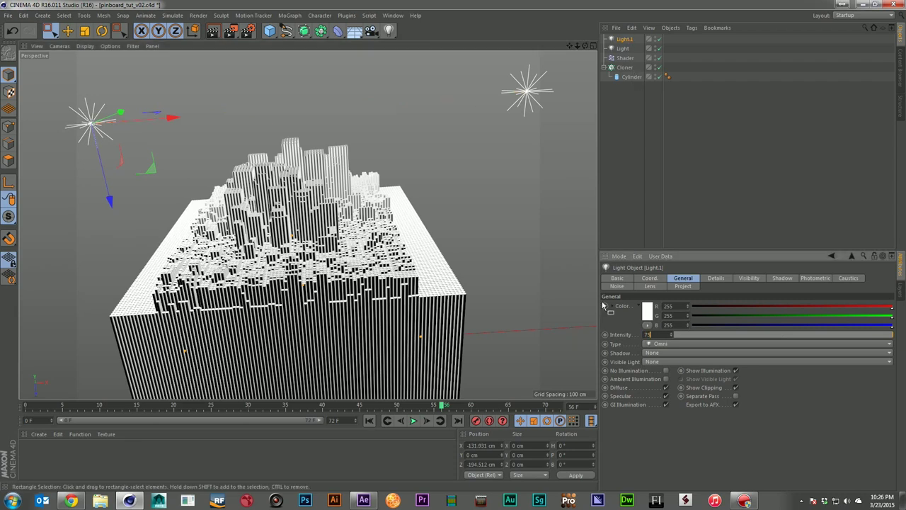
key("Return")
- Set the original light's shadow type to Shadow Maps (Soft)
left_click(623, 49)
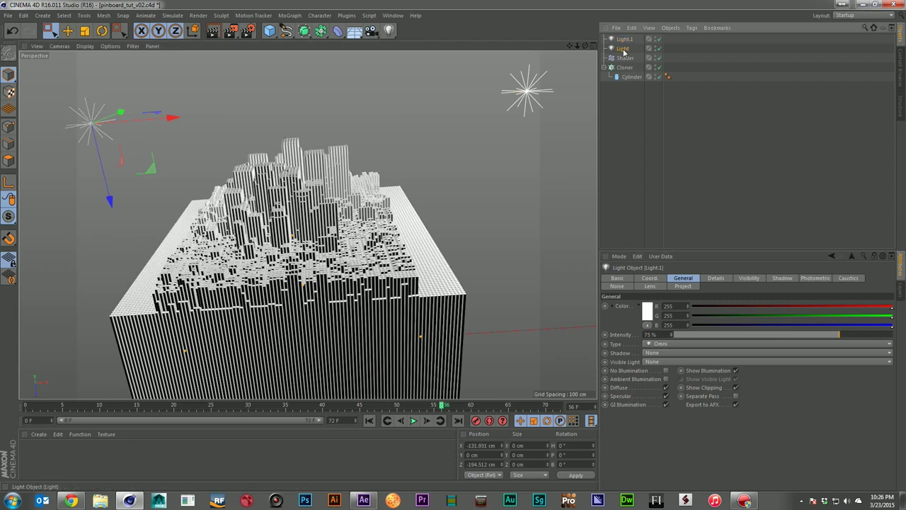
left_click(670, 346)
left_click(672, 354)
left_click(669, 354)
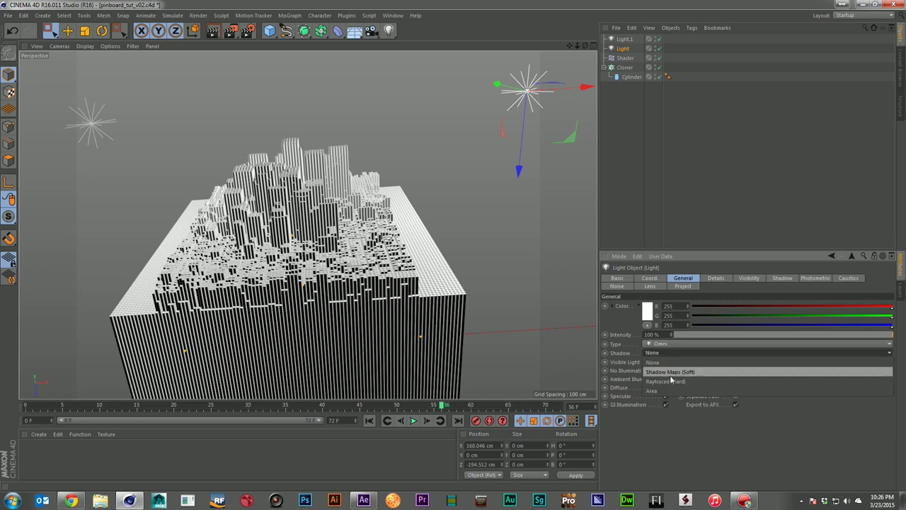
left_click(670, 372)
- Render the lit pin city in the view and compare it with the Houdini pinboard tidal effect video in the browser
left_click(213, 31)
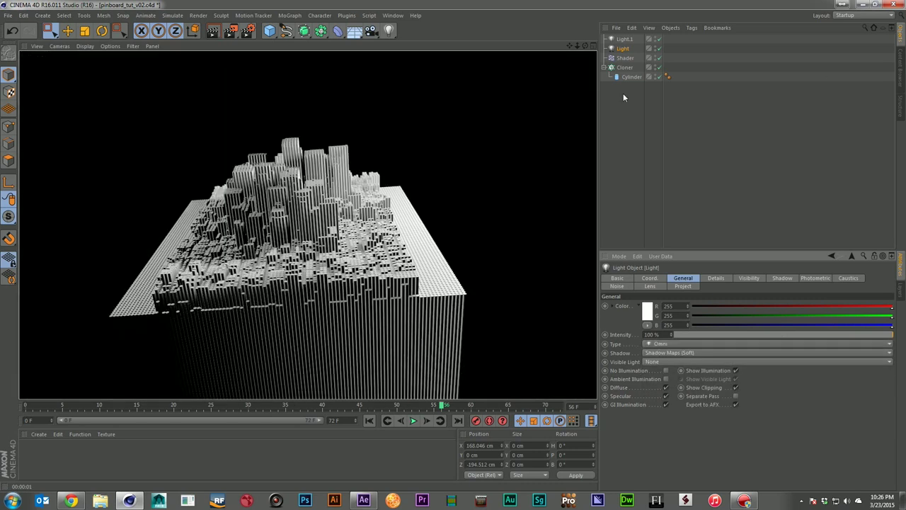
key("alt+Tab")
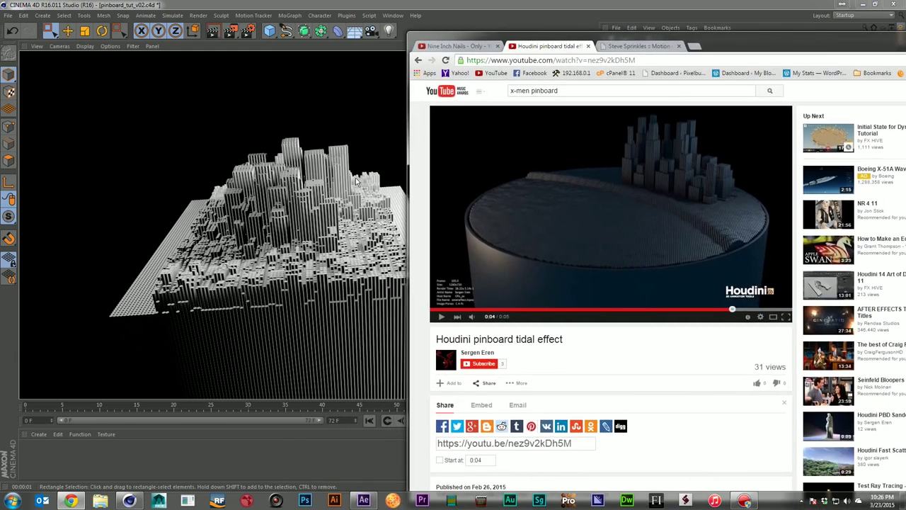
key("alt+Tab")
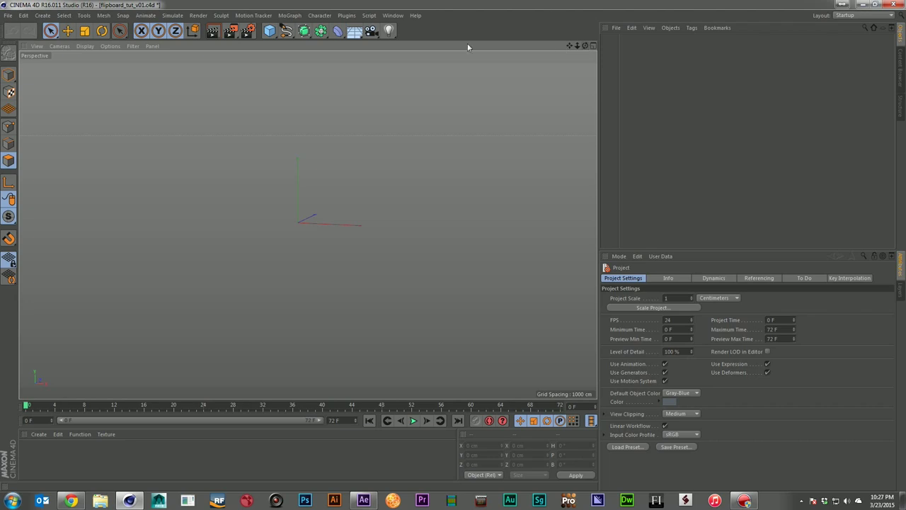
- Add a cube to flipboard_tut_v01.c4d and size it to a thin tile of 100 × 100 × 10 cm
left_click(271, 32)
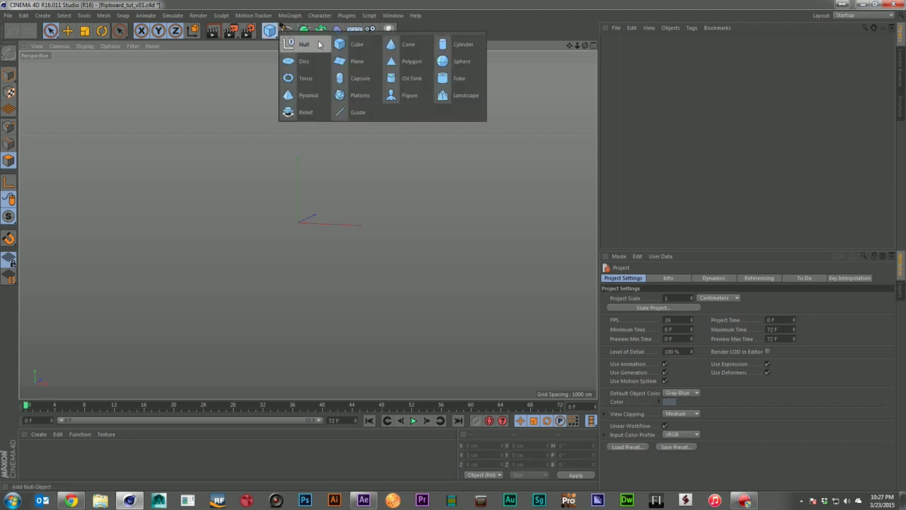
left_click(356, 47)
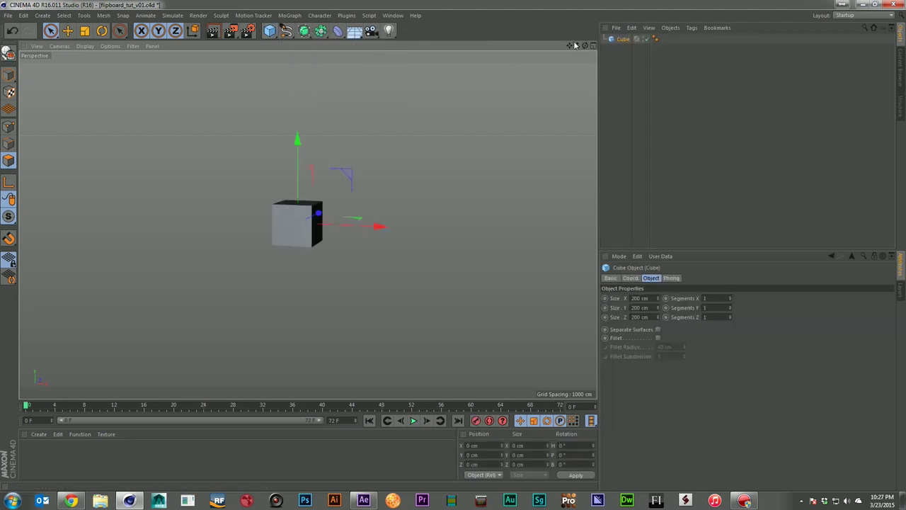
scroll(297, 220, "up", 5)
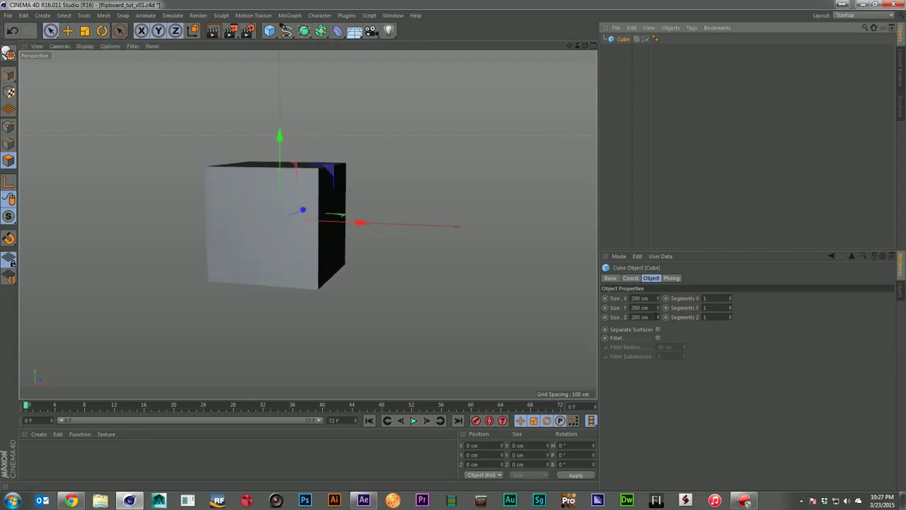
double_click(641, 317)
type("10")
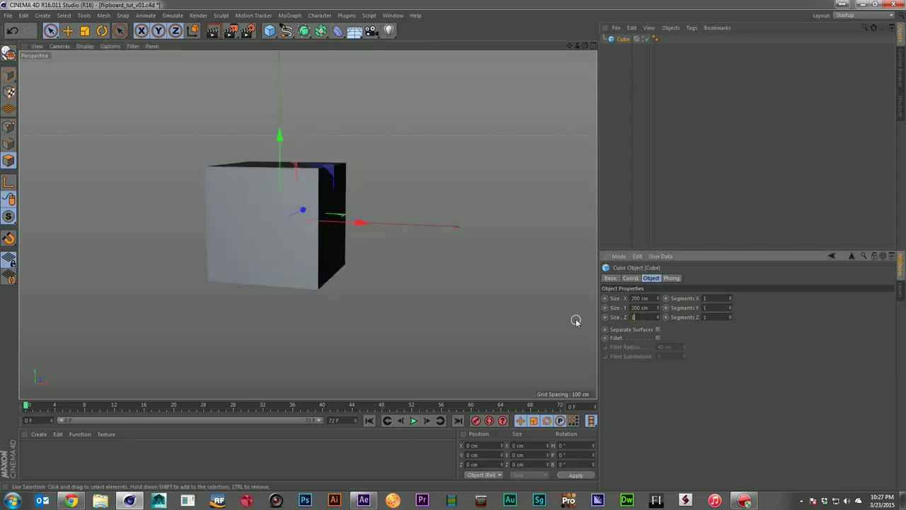
key("Return")
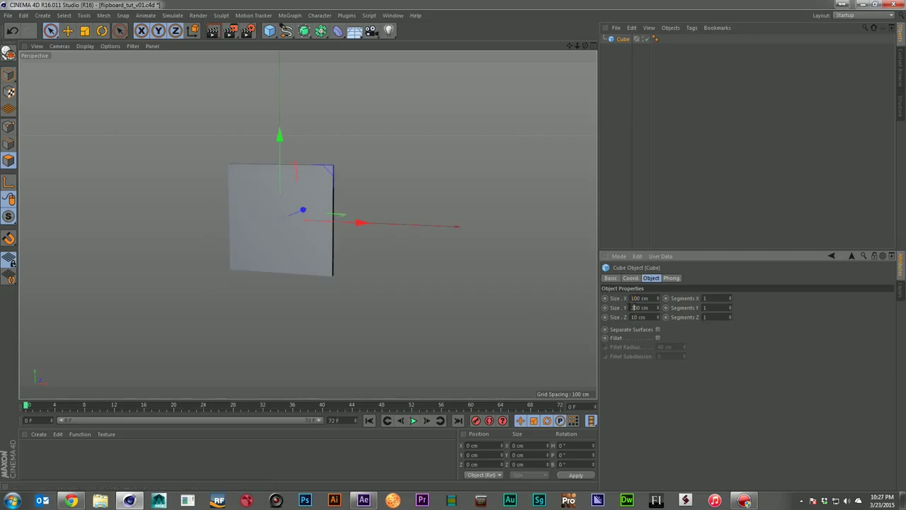
left_click_drag(634, 307, 627, 308)
type("1")
key("Return")
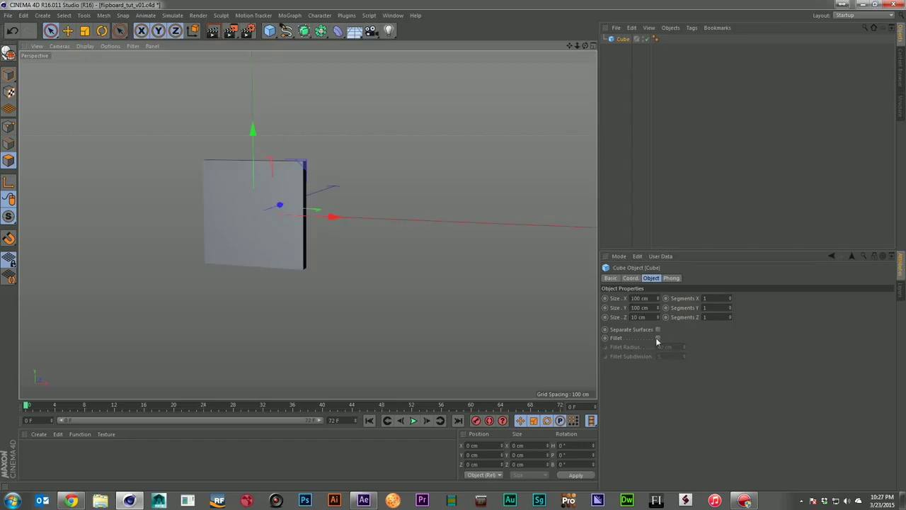
- Round the tile's edges with a fillet of 2.5 cm radius and 3 subdivisions
left_click(658, 338)
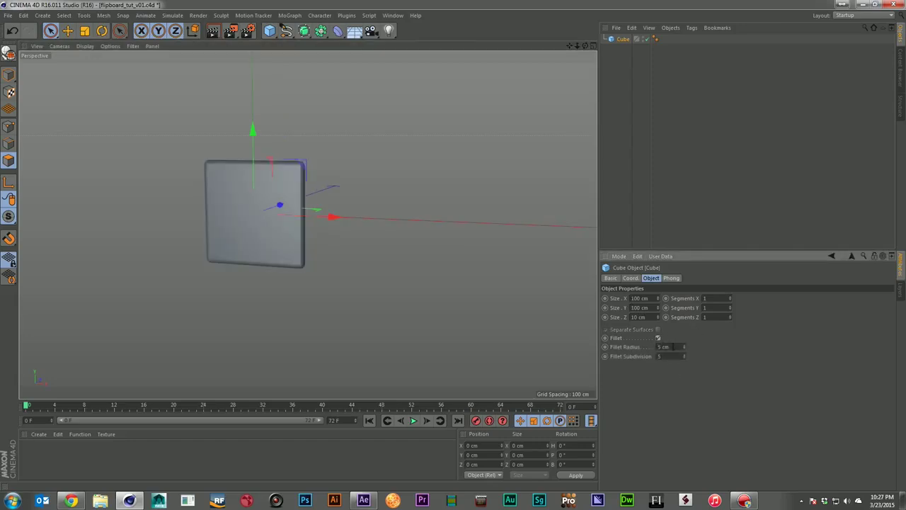
left_click_drag(669, 347, 612, 348)
type("0.25")
key("Return")
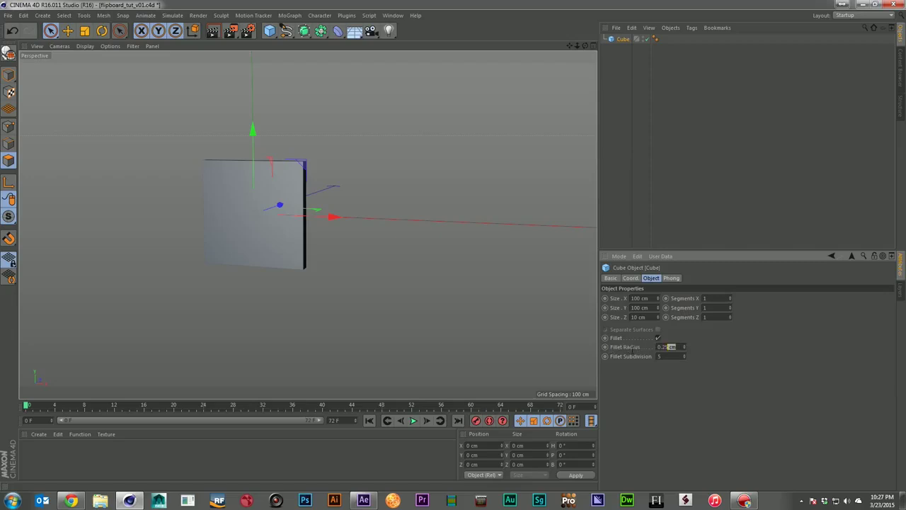
left_click_drag(633, 347, 603, 358)
type("2")
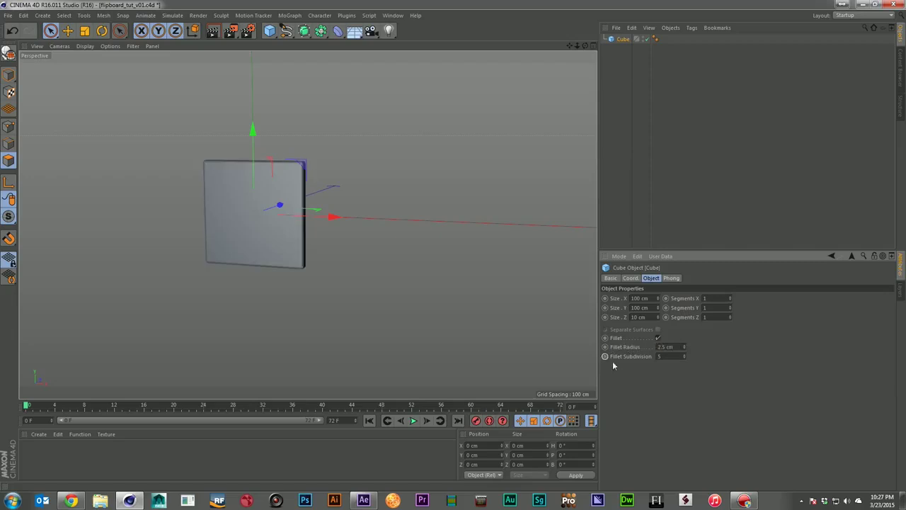
type("3")
key("Return")
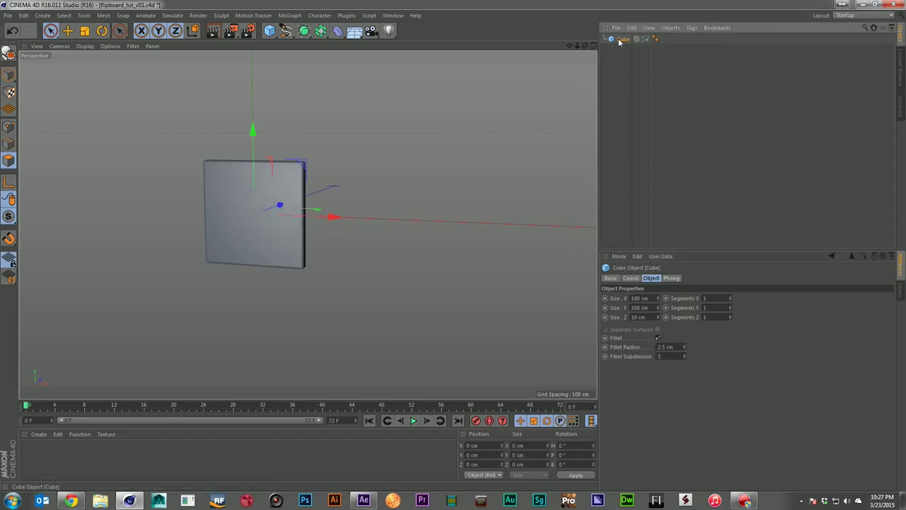
- Make the cube editable and store its front face as a polygon selection named Front
key("c")
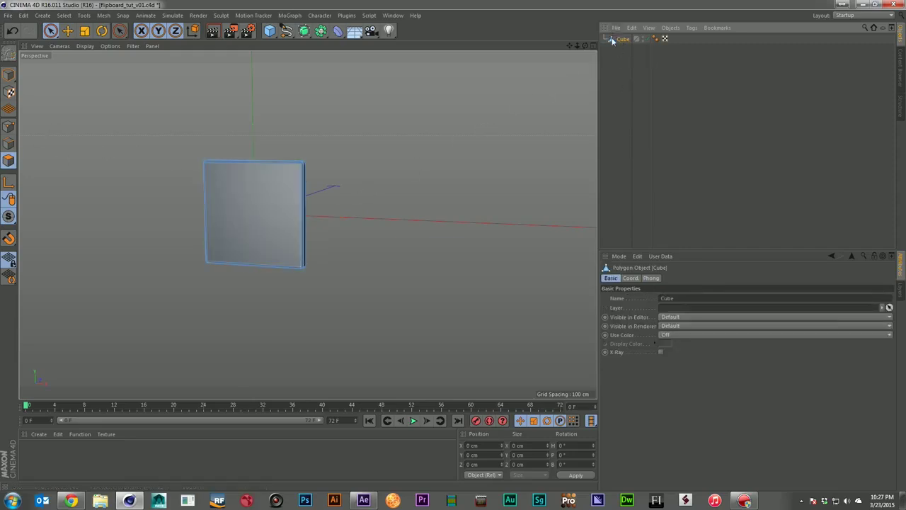
left_click(263, 210)
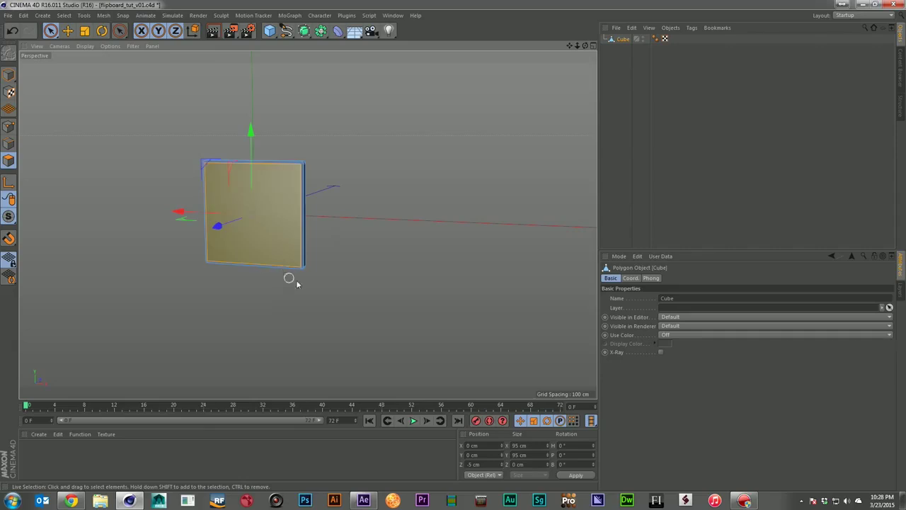
left_click(63, 15)
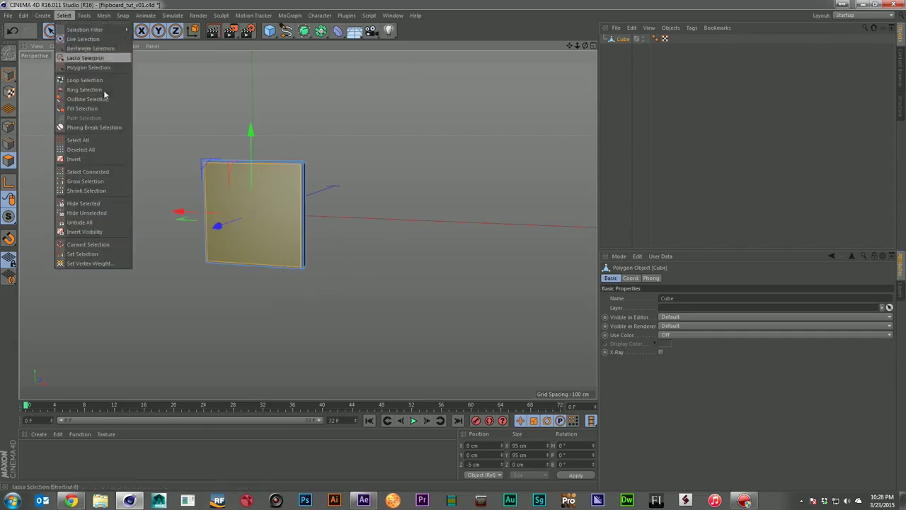
left_click(107, 254)
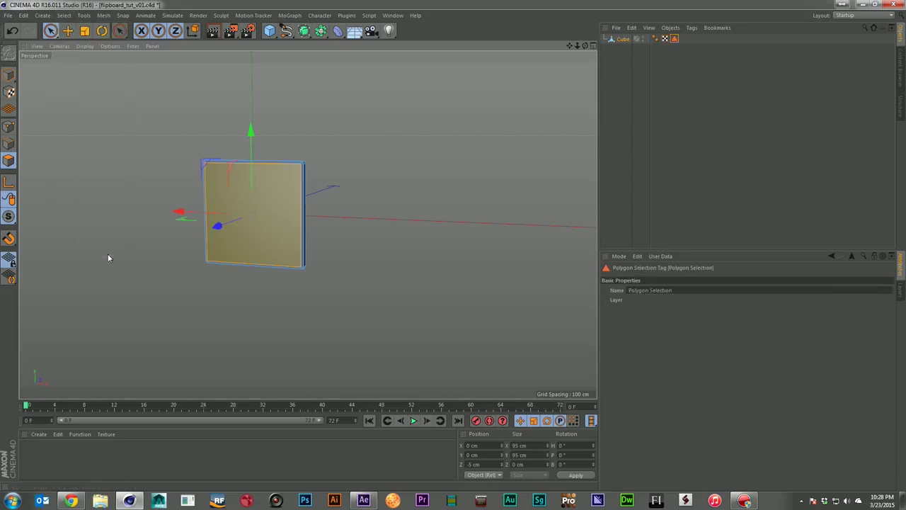
left_click(684, 291)
type("Front")
key("Return")
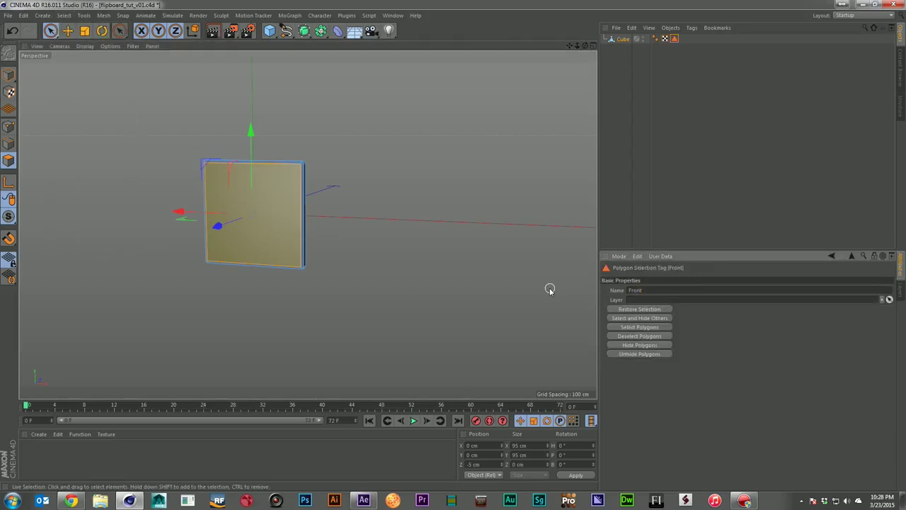
- Store the tile's opposite large face as a second polygon selection named Back
left_click(652, 99)
left_click(623, 39)
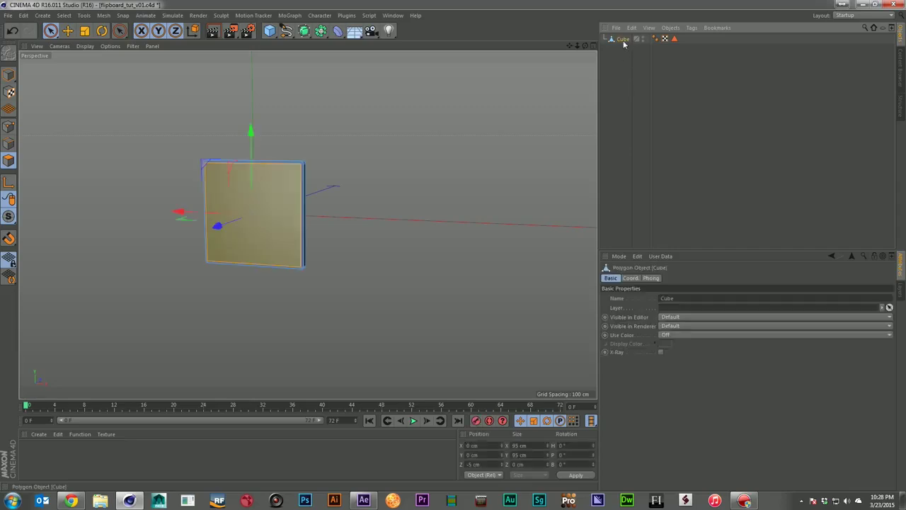
left_click_drag(585, 46, 389, 203)
left_click(43, 15)
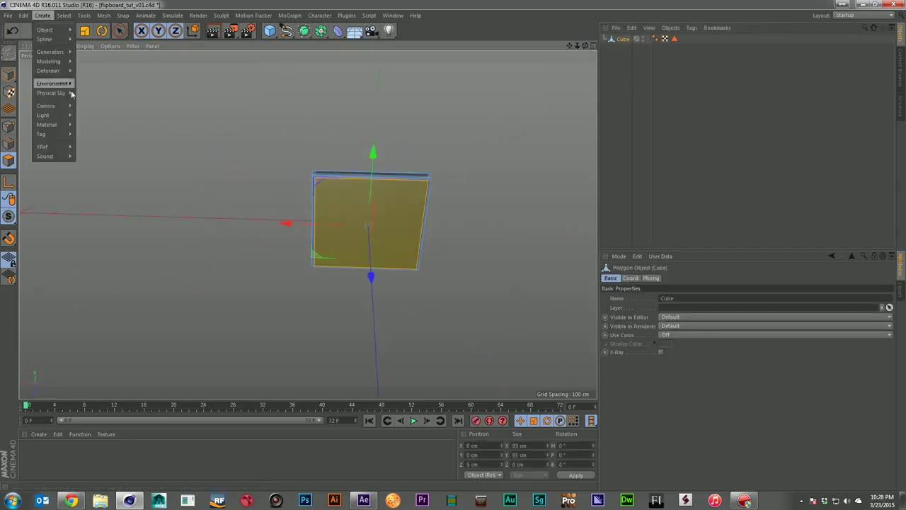
left_click(63, 15)
left_click(99, 255)
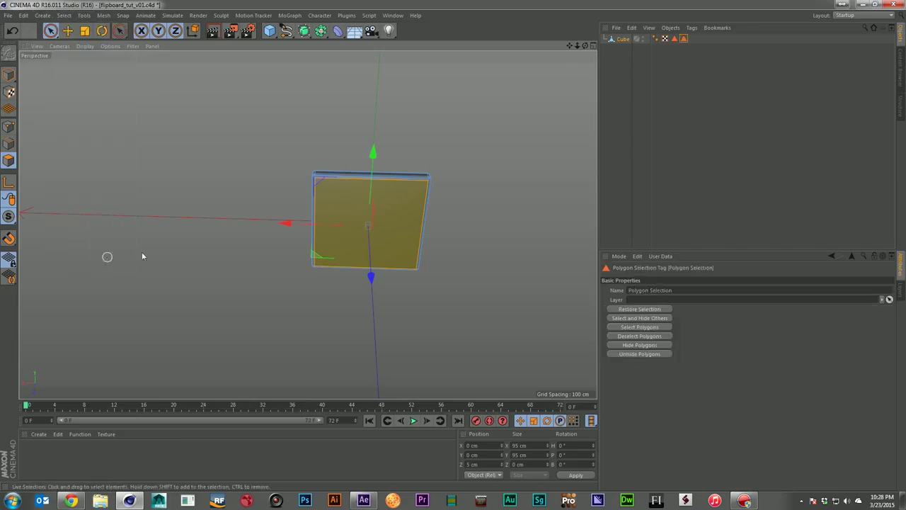
type("Ba")
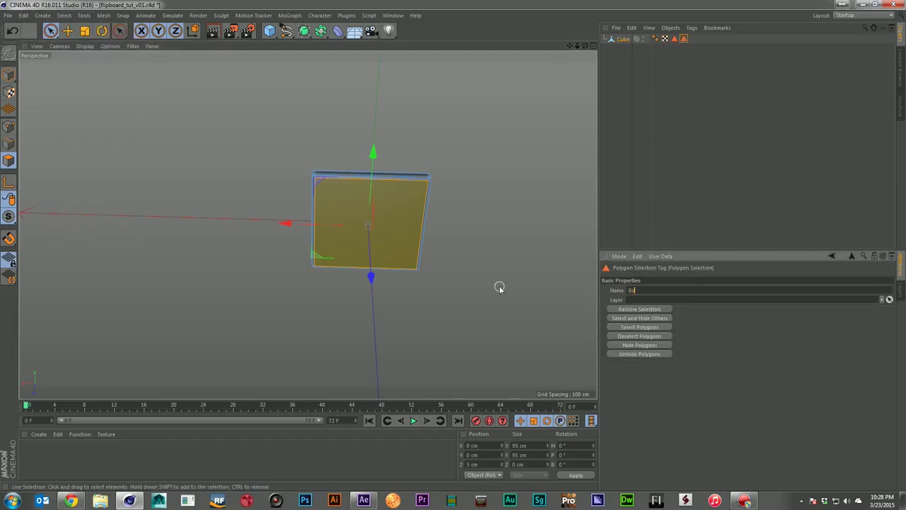
type("ck")
key("Return")
- Create a new material for the flipboard tile
left_click_drag(586, 47, 631, 45)
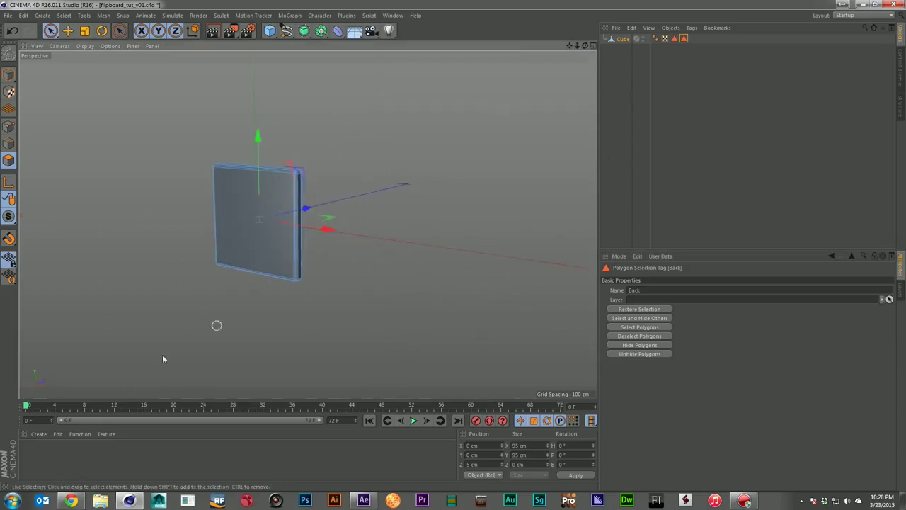
left_click(38, 434)
left_click(64, 352)
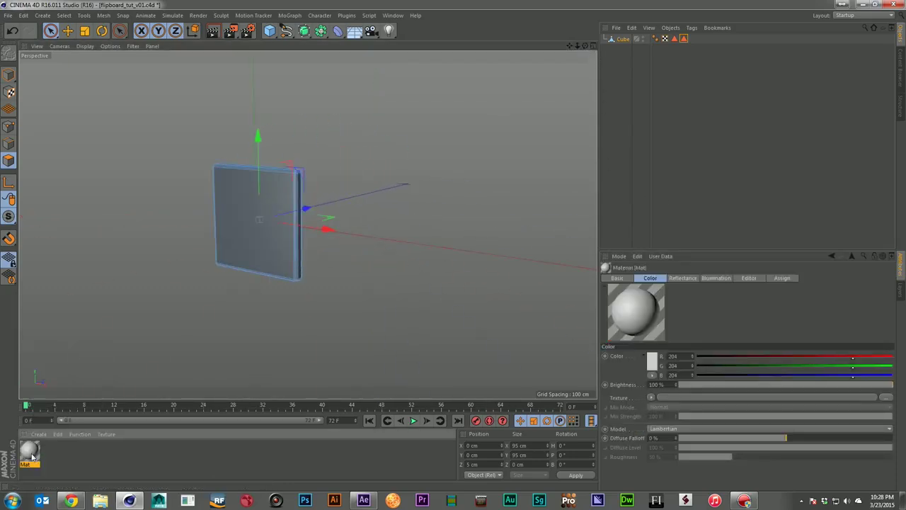
- Create a second material and set its color to pure red, RGB 255, 0, 0
double_click(52, 452)
double_click(53, 451)
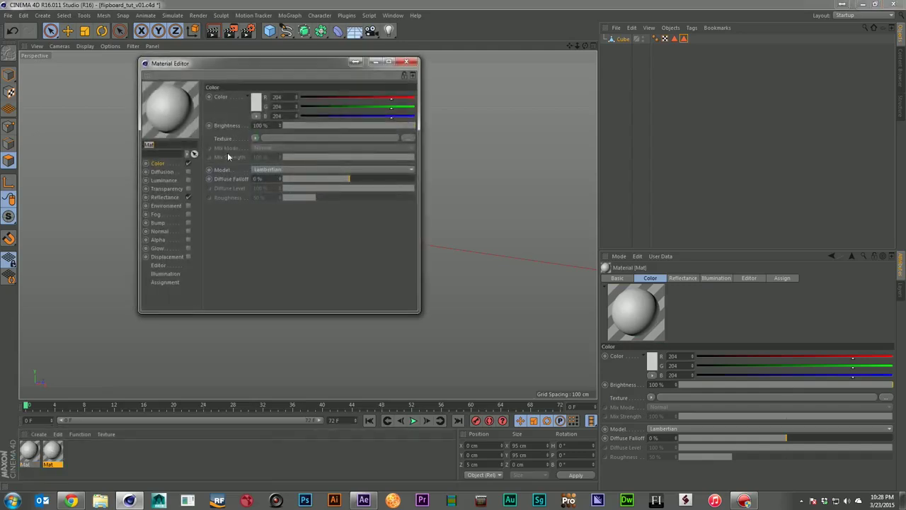
left_click(257, 104)
left_click_drag(257, 102, 264, 71)
left_click(242, 148)
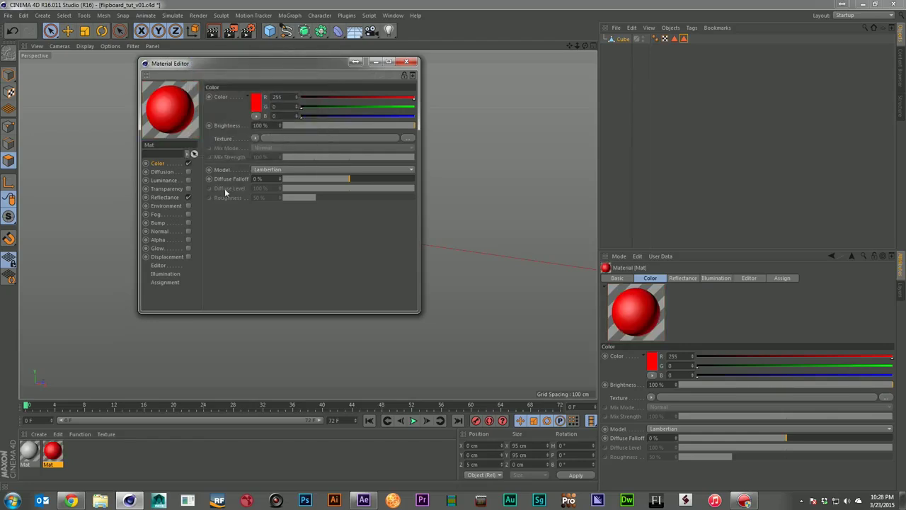
- Set the first material's color to bright blue, RGB 0, 161, 255, and close the material editor
left_click(31, 453)
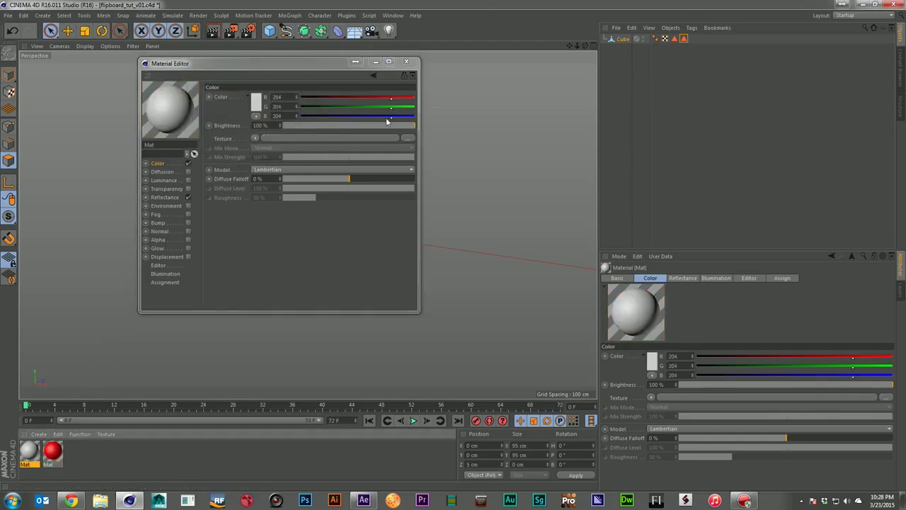
left_click(257, 104)
left_click_drag(287, 67, 268, 66)
left_click(251, 147)
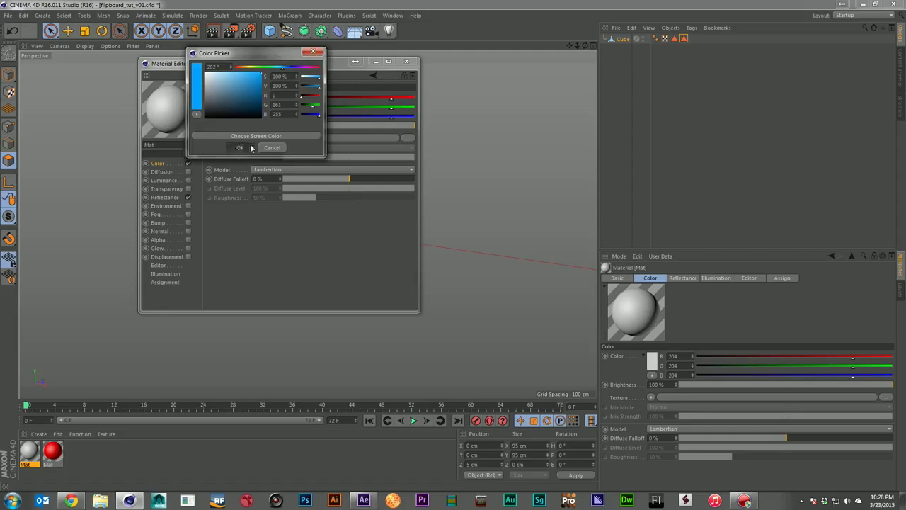
left_click(406, 62)
- Apply both the blue and the red material to the cube
left_click_drag(95, 442, 30, 476)
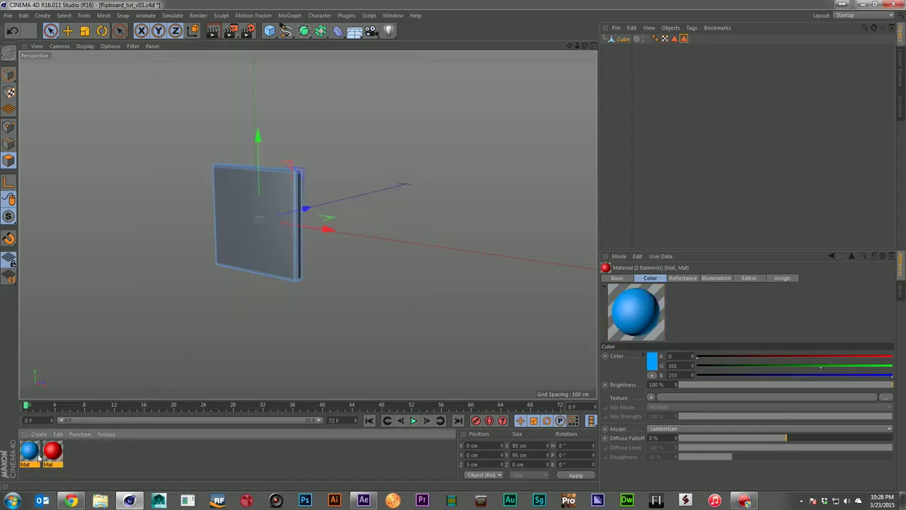
left_click_drag(619, 42, 623, 40)
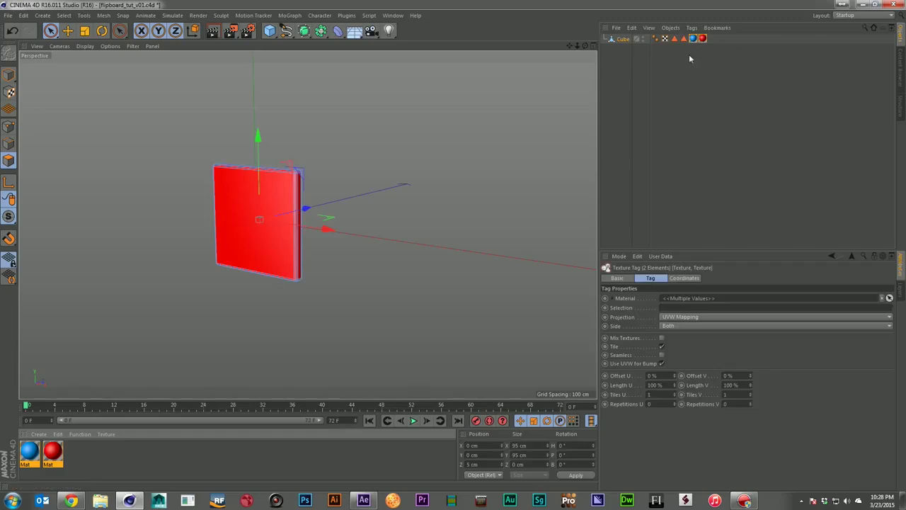
left_click(690, 53)
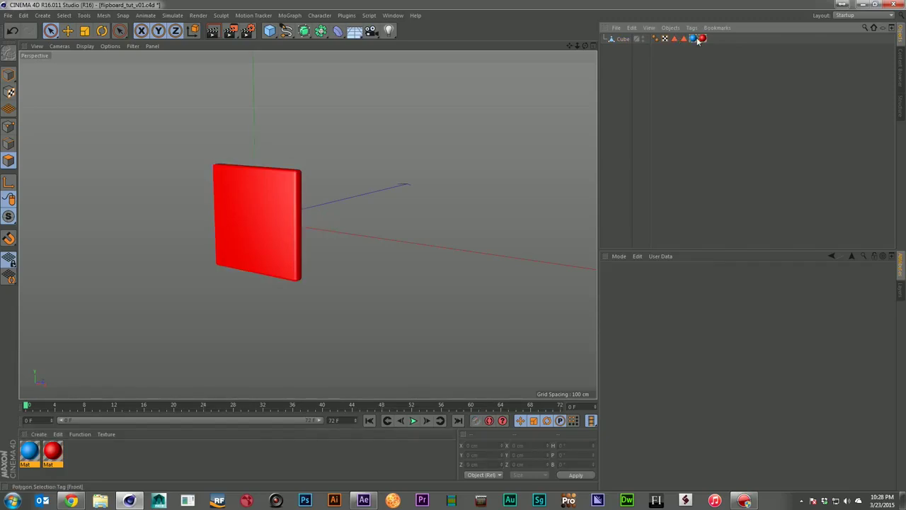
- Restrict the cube's blue texture to the Front selection and its red texture to the Back selection
left_click(693, 38)
left_click_drag(675, 39, 670, 308)
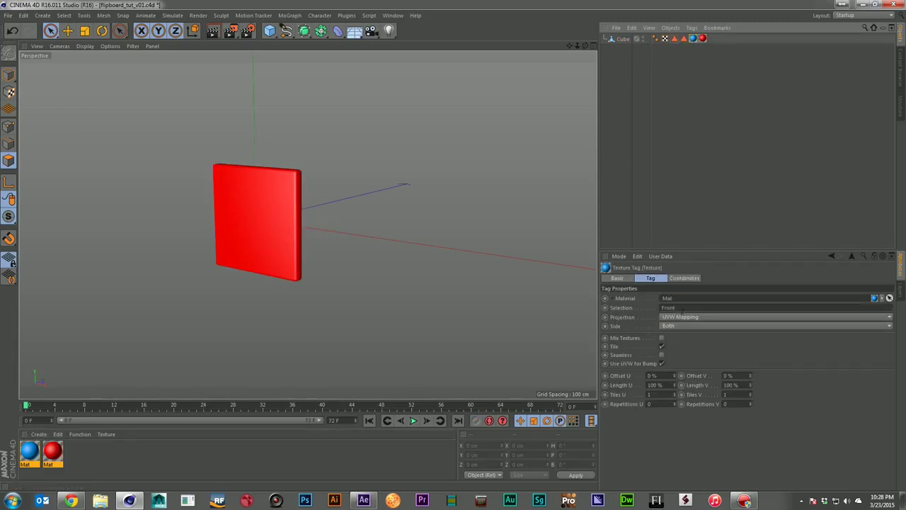
left_click(703, 39)
left_click_drag(671, 341, 669, 307)
left_click(663, 131)
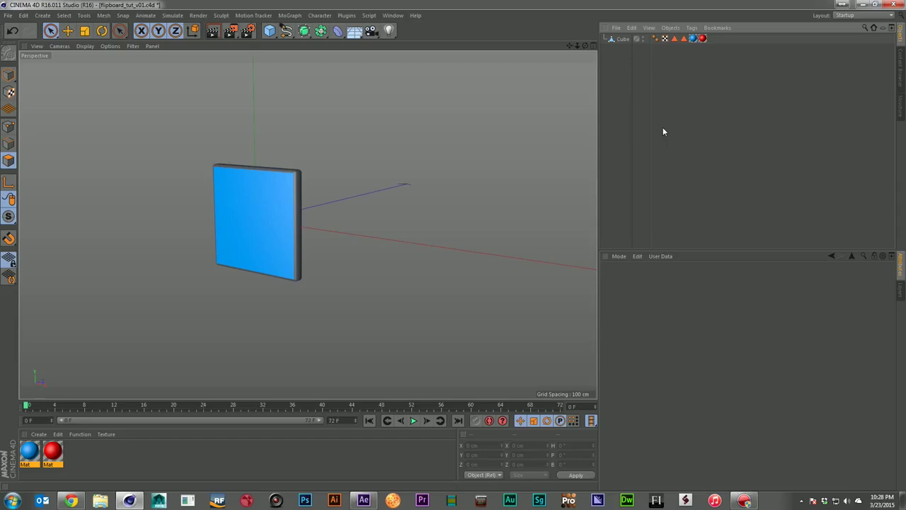
- Add a MoGraph Cloner and make the cube its child
scroll(308, 225, "down", 5)
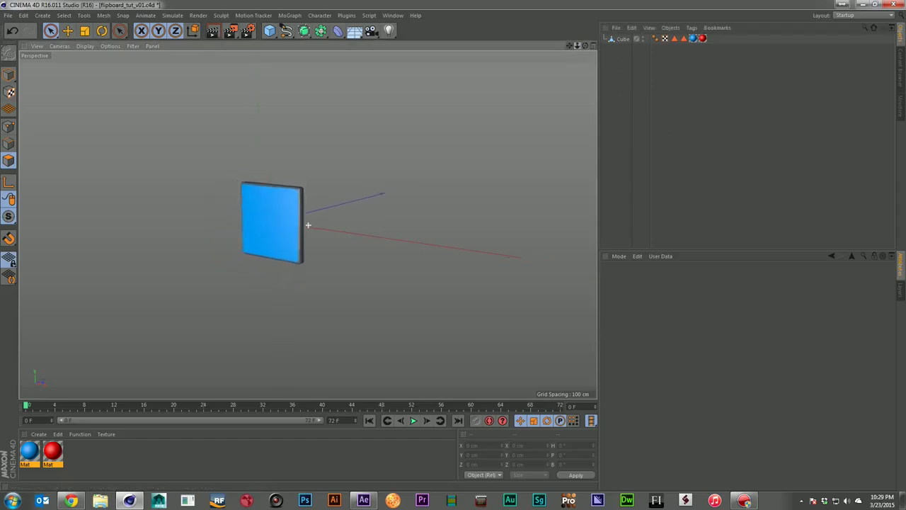
scroll(308, 225, "down", 1)
left_click(290, 15)
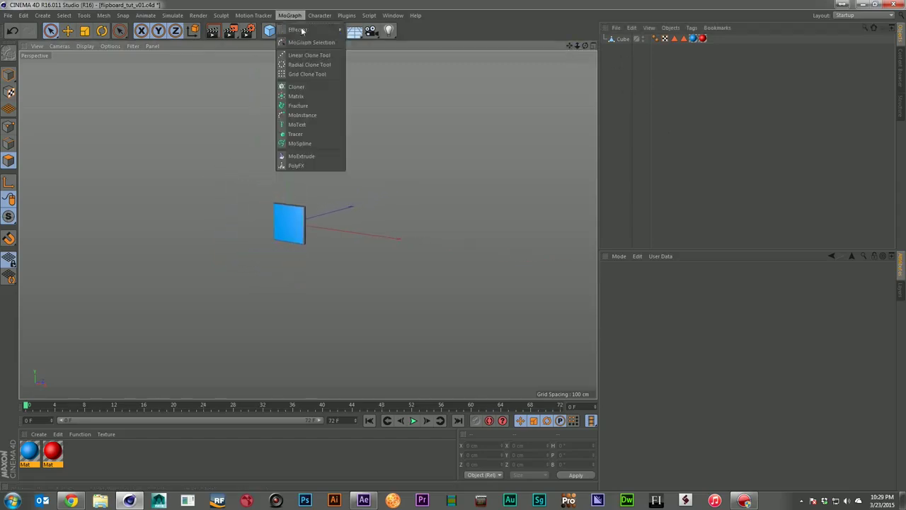
left_click(307, 85)
left_click_drag(628, 49, 628, 40)
left_click(626, 39)
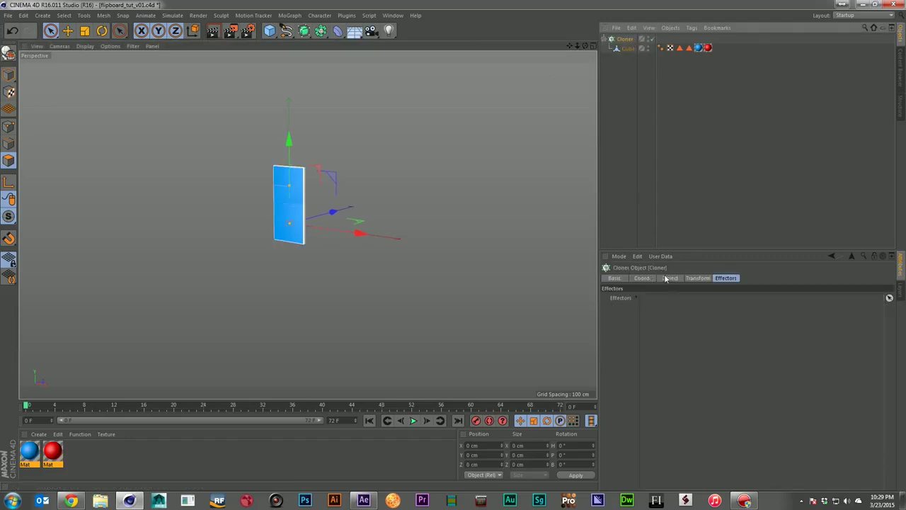
- Switch the cloner to Grid Array mode and set its depth count to 1
left_click(668, 279)
left_click(686, 303)
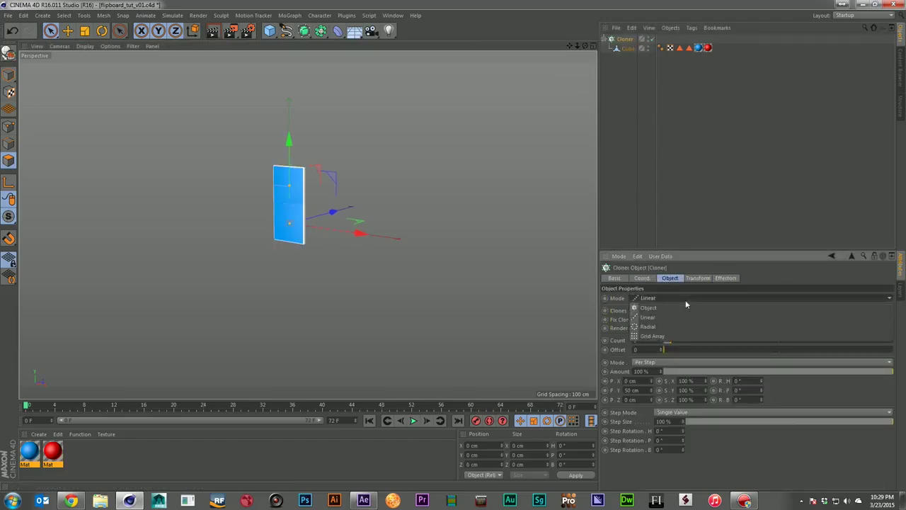
left_click(668, 336)
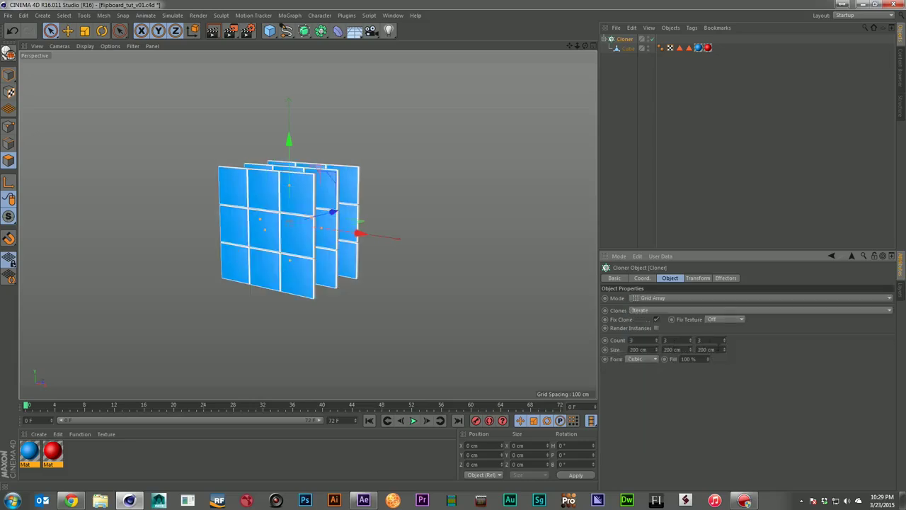
left_click(724, 338)
left_click(724, 339)
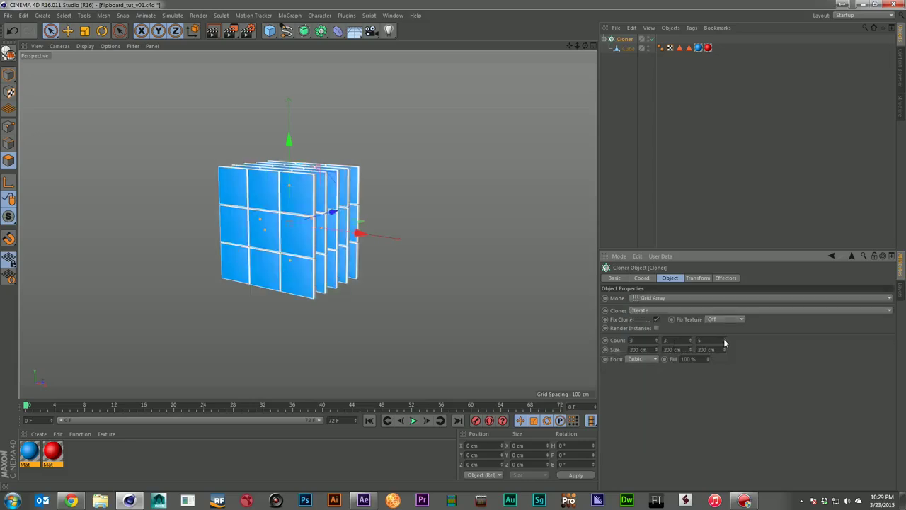
left_click(724, 342)
left_click_drag(724, 342, 723, 354)
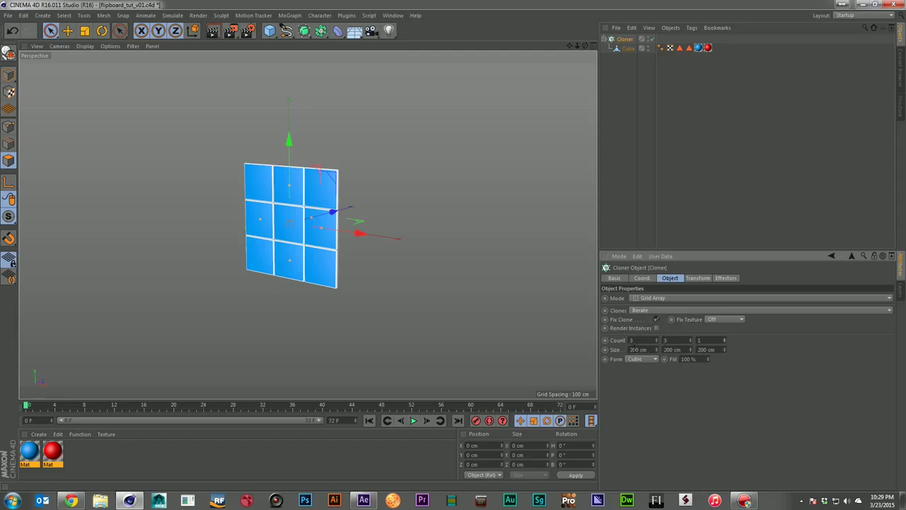
- Set the cloner's grid size to 1000 cm in both width and height
left_click(667, 349)
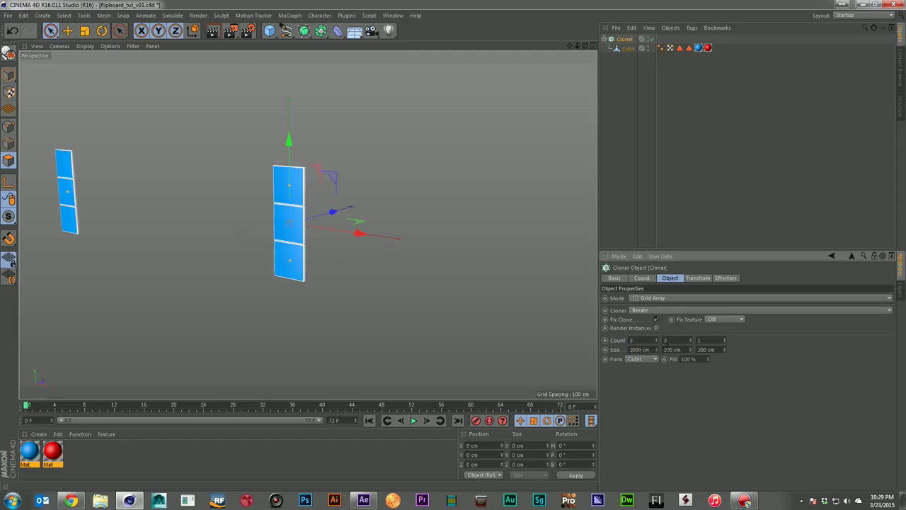
type("0")
key("Return")
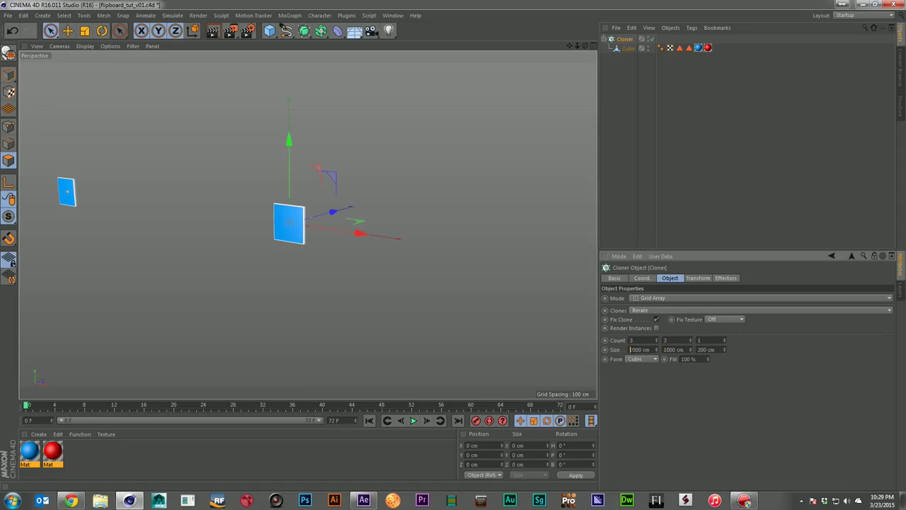
left_click_drag(631, 350, 635, 350)
type("1")
key("Return")
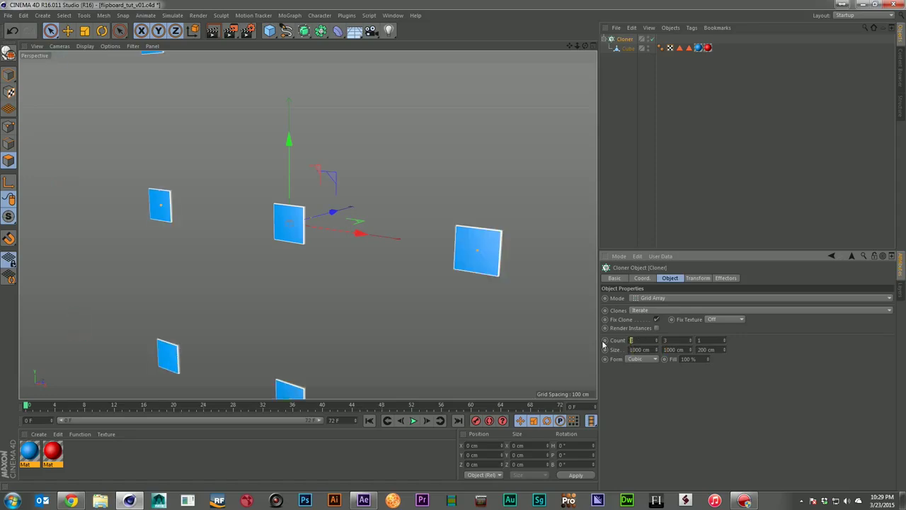
- Set the cloner's count to 10 clones across and 10 clones high
type("100")
type("100")
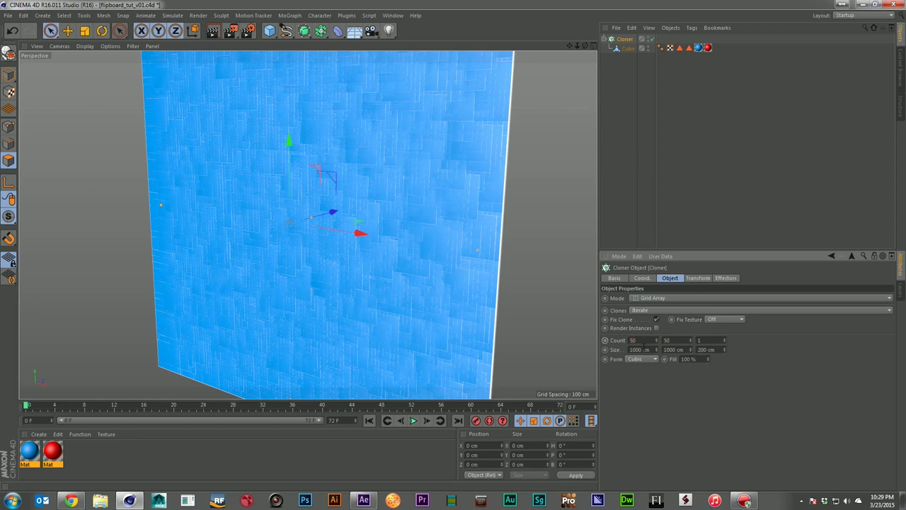
left_click_drag(644, 341, 602, 341)
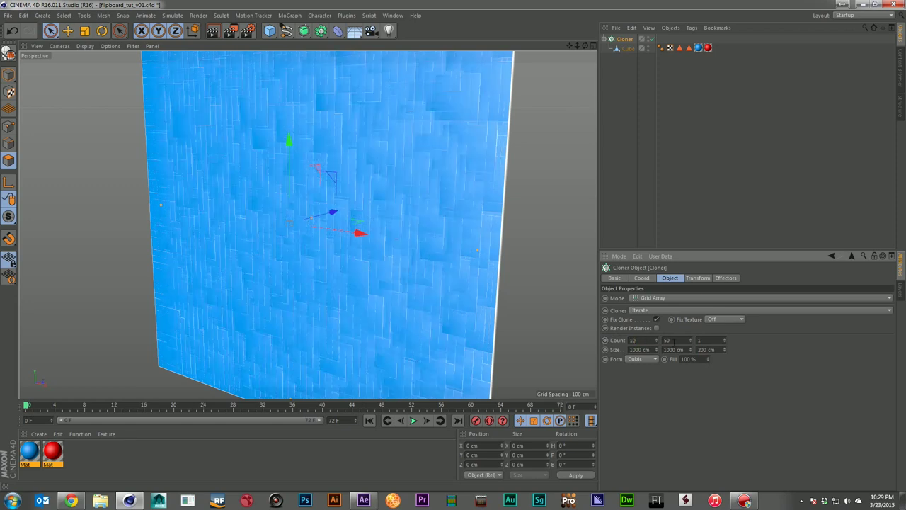
key("Return")
type("0")
key("Return")
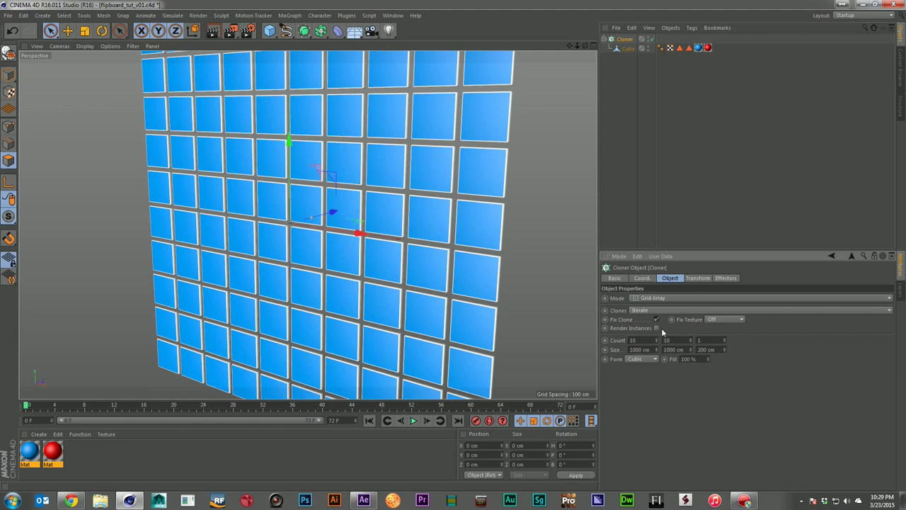
- Enlarge the cloner grid to 10000 by 10000 cm with a count of 100 by 100 clones
scroll(309, 223, "down", 6)
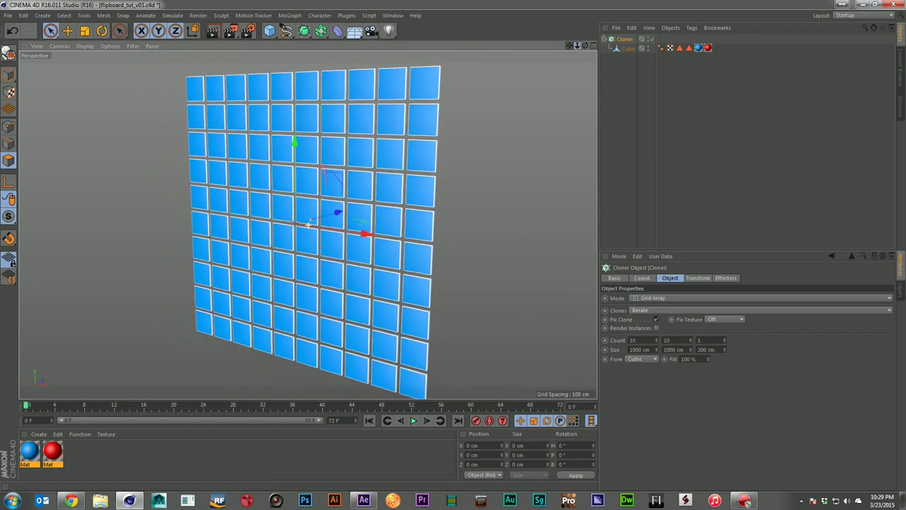
scroll(308, 224, "down", 5)
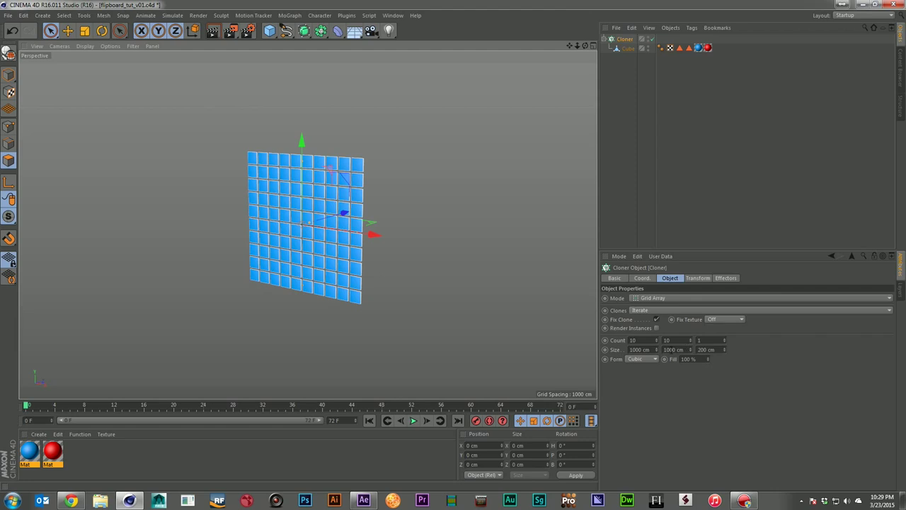
type("0")
key("Return")
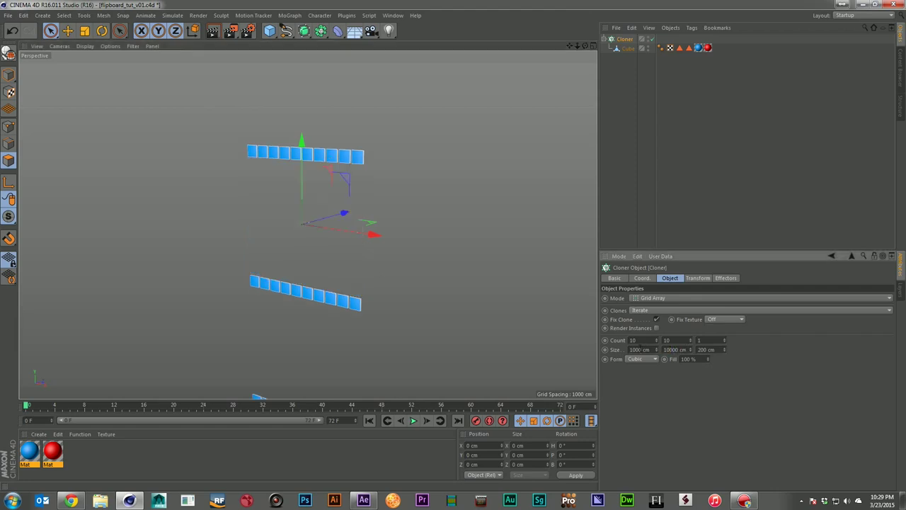
type("0")
key("Return")
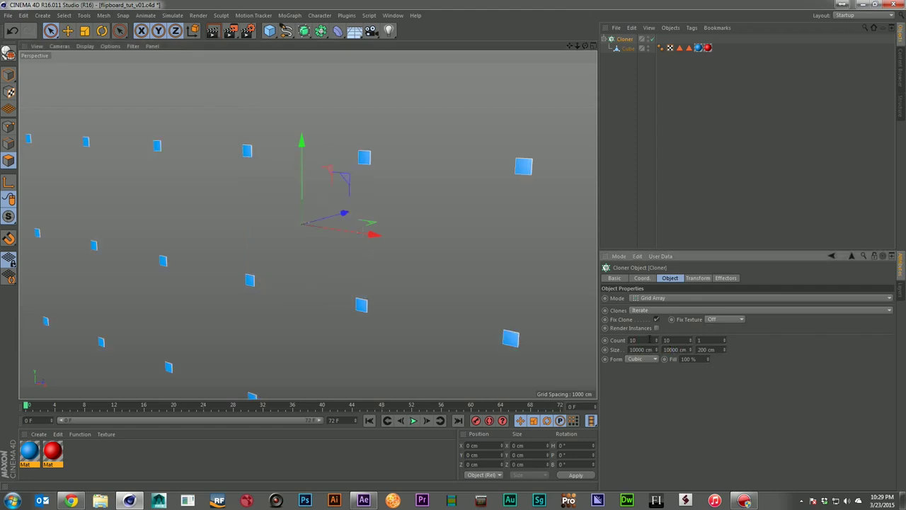
type("0")
key("Return")
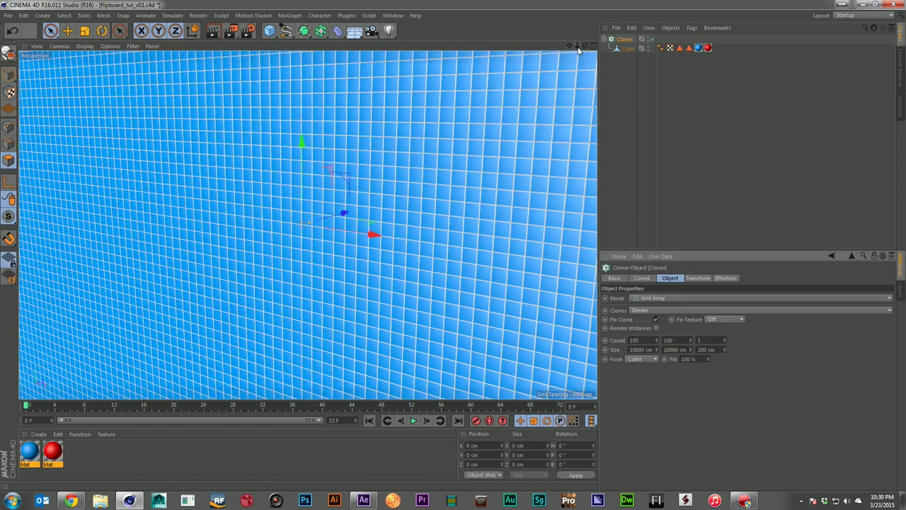
- Make the cloner grid half as high, with a vertical count of 50 and a height of 5000 cm
left_click_drag(577, 47, 438, 47)
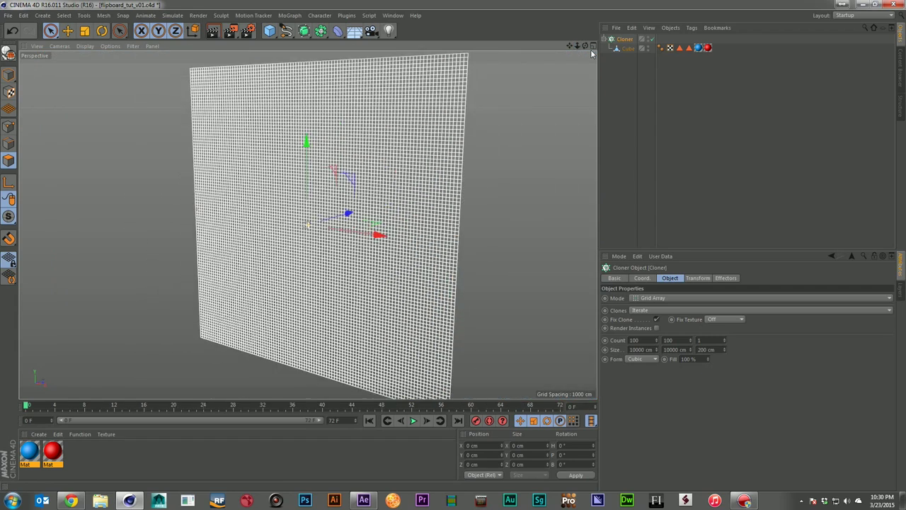
left_click(641, 349)
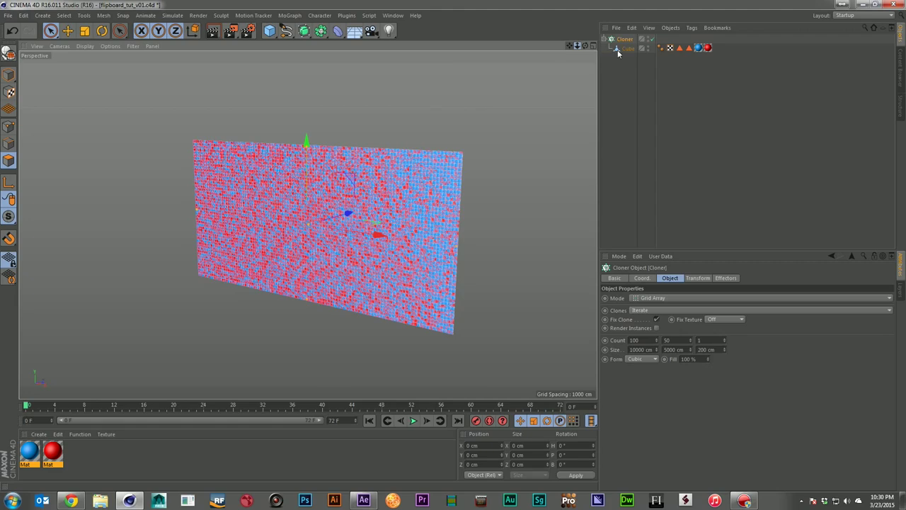
scroll(309, 226, "up", 6)
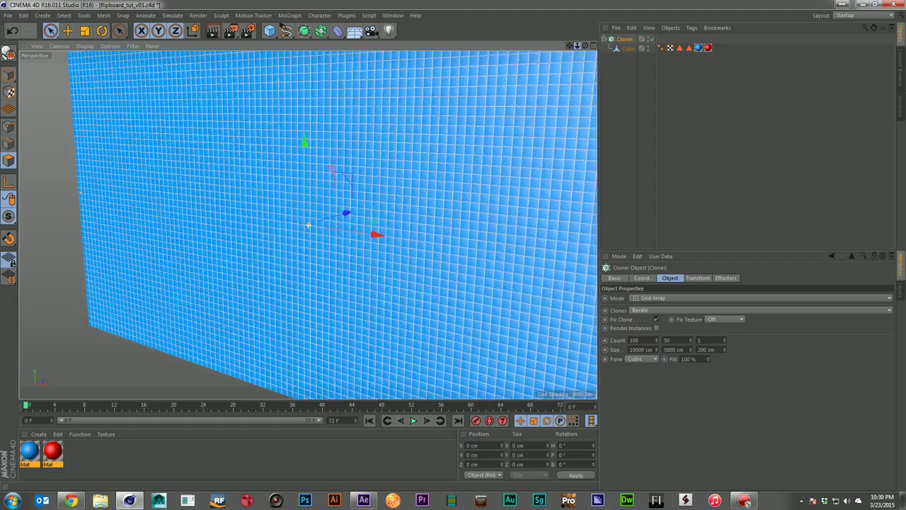
scroll(308, 226, "down", 6)
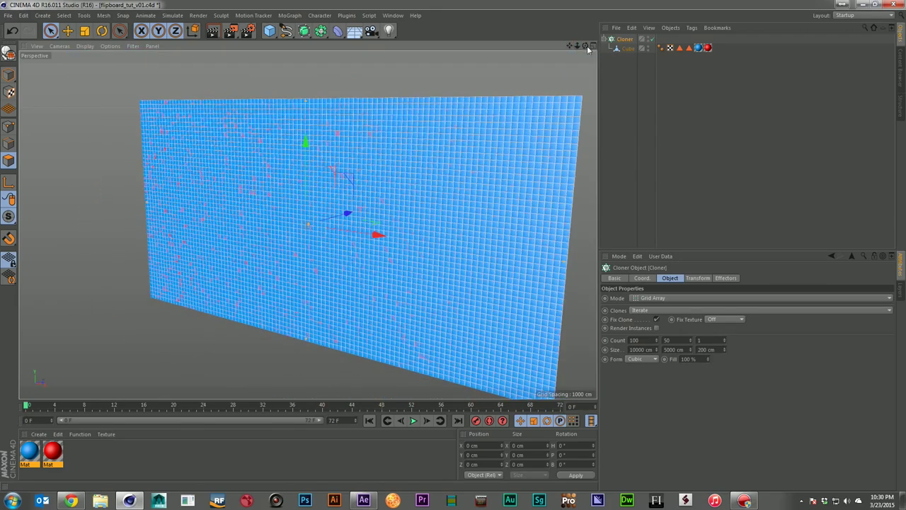
left_click_drag(586, 46, 542, 48)
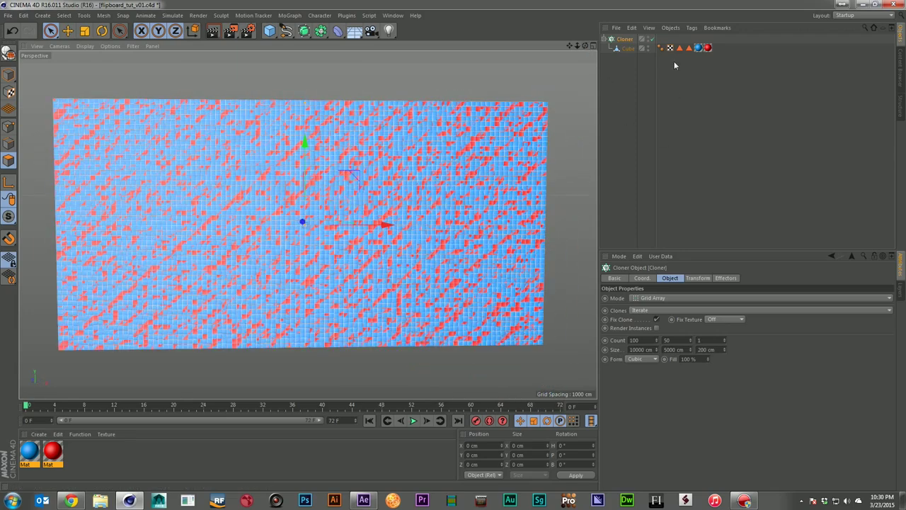
- Set the Side option of the cube's blue texture to Front and of its red texture to Back
left_click_drag(717, 62, 696, 41)
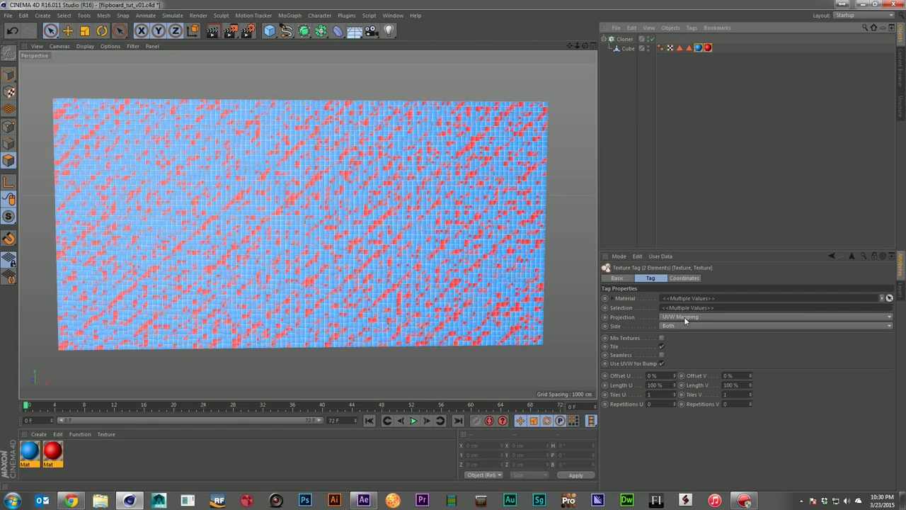
left_click(683, 327)
left_click(737, 97)
left_click(698, 47)
left_click(683, 327)
left_click(683, 340)
left_click(708, 48)
left_click(680, 324)
left_click(680, 350)
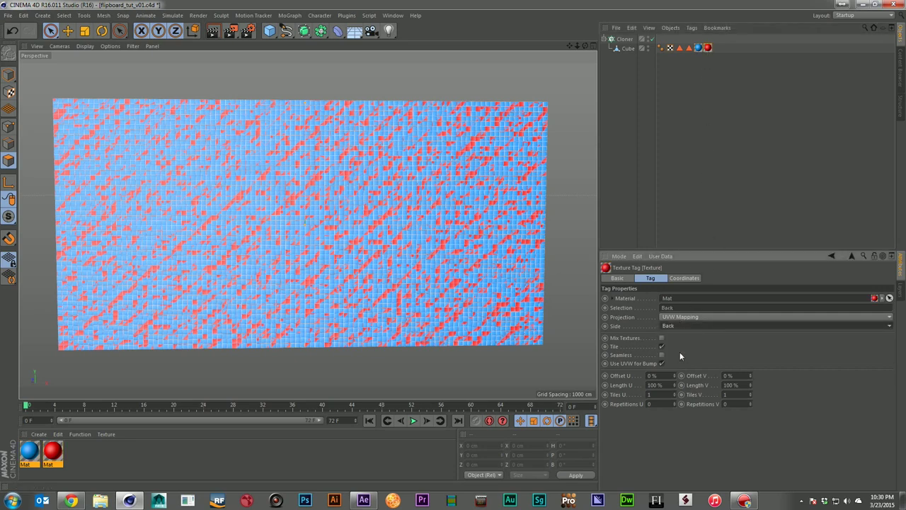
left_click(661, 74)
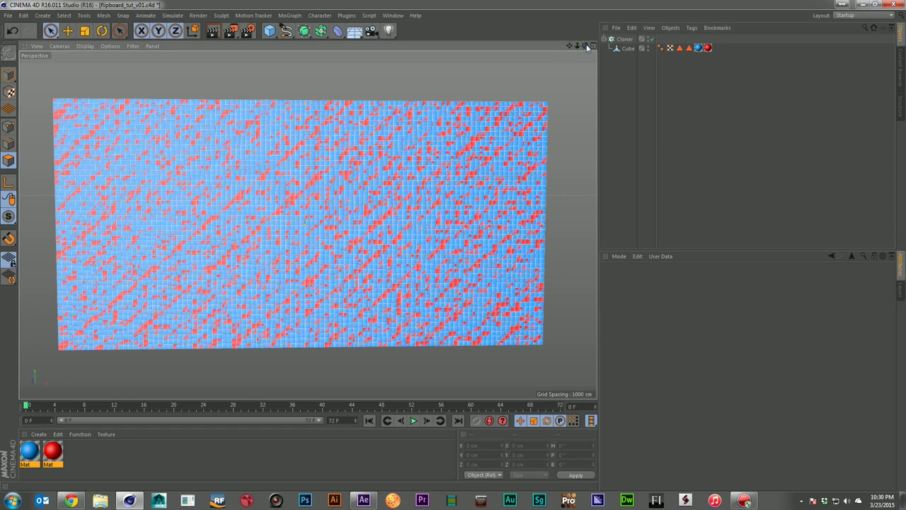
- Check both sides of the tile grid, then add a Plain effector to the cloner
left_click_drag(585, 47, 291, 84)
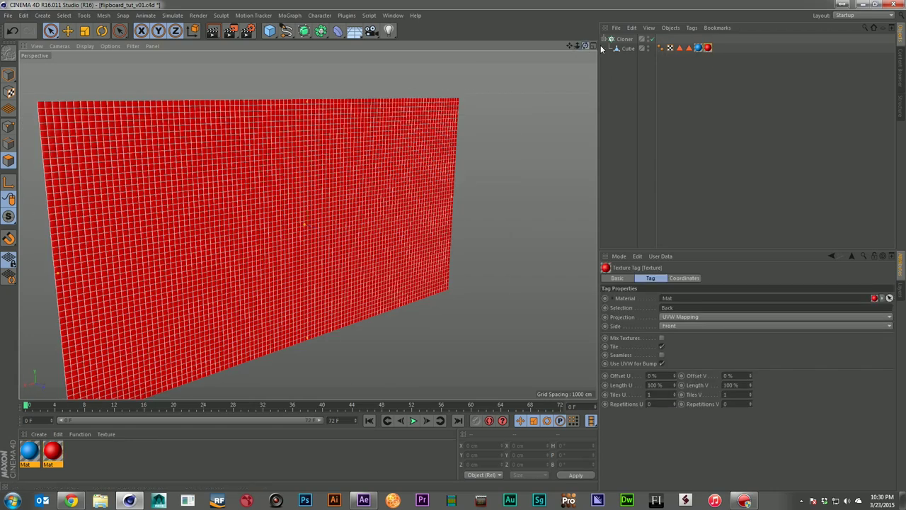
left_click_drag(585, 46, 800, 46)
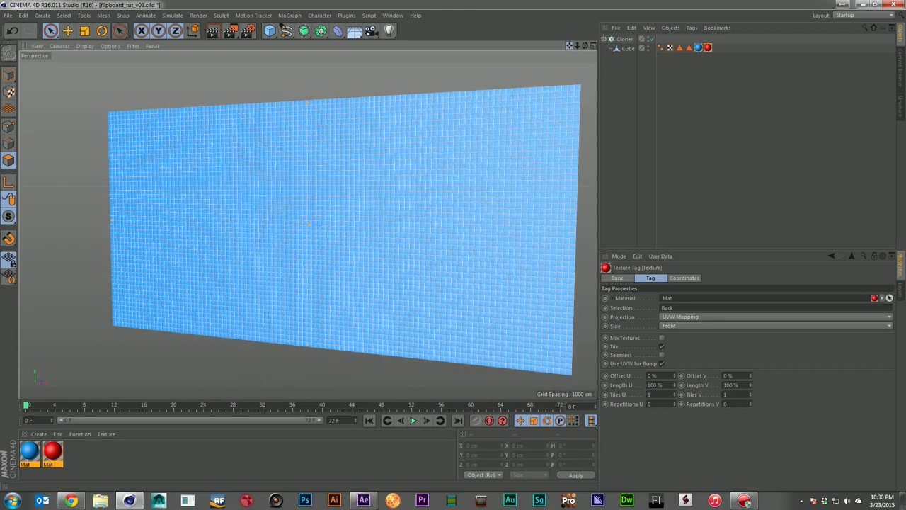
left_click(624, 40)
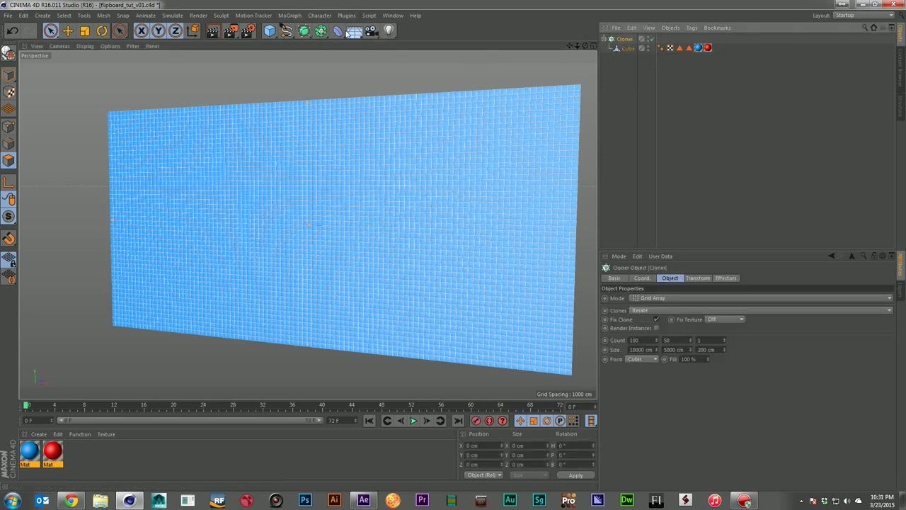
left_click(283, 16)
mouse_move(298, 30)
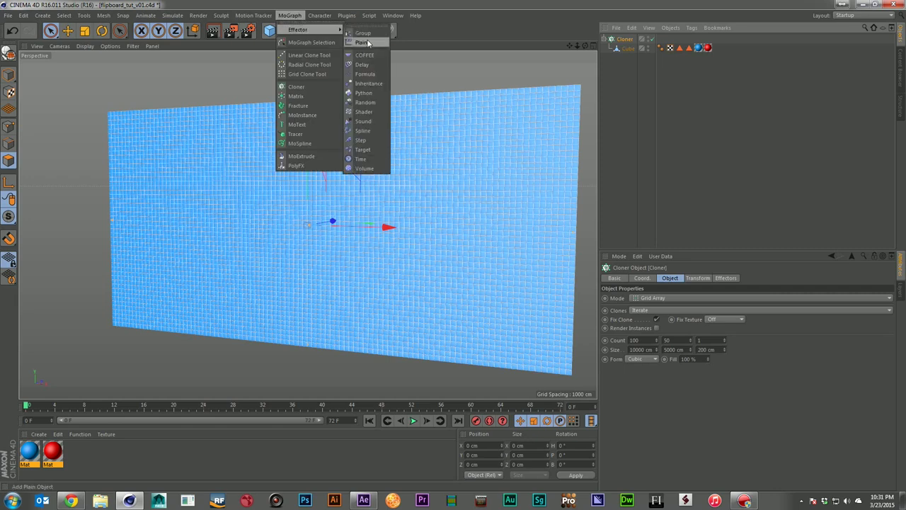
left_click(364, 39)
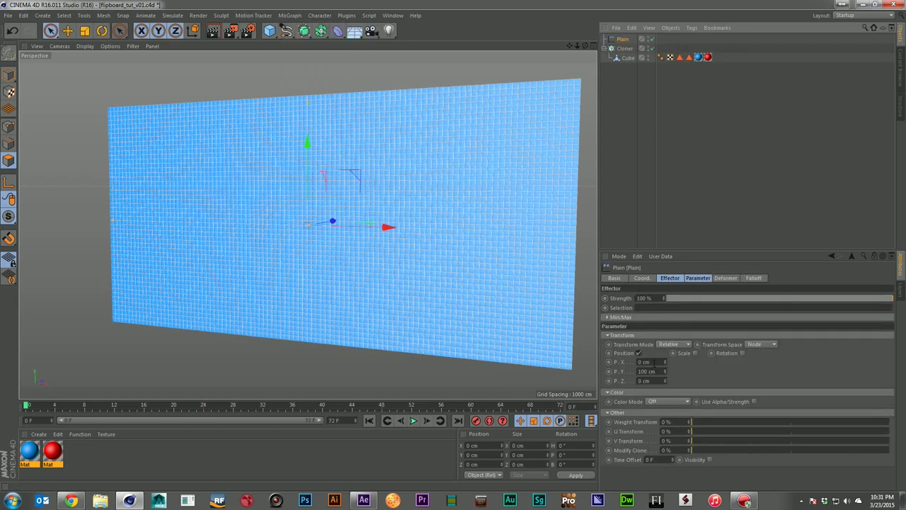
- Turn off the Plain effector's position influence and enable rotation with a pitch of 180°
left_click(637, 353)
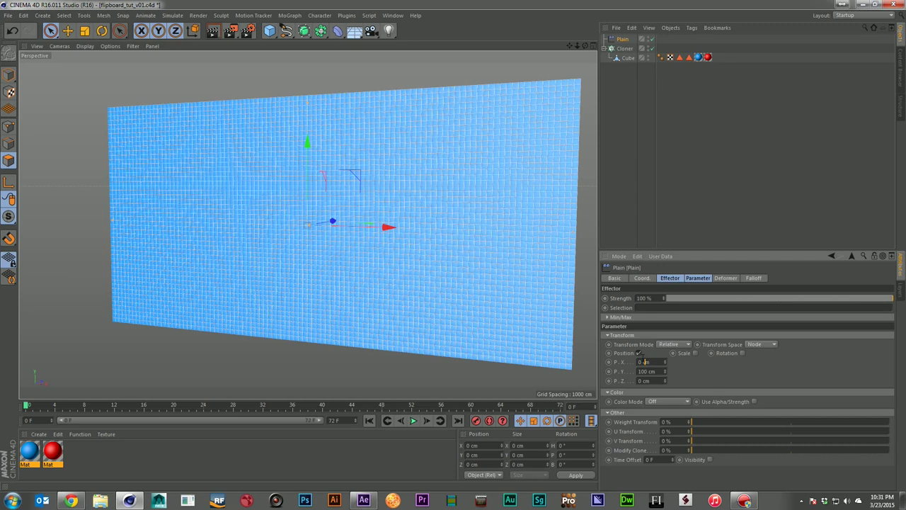
left_click(639, 353)
left_click(724, 352)
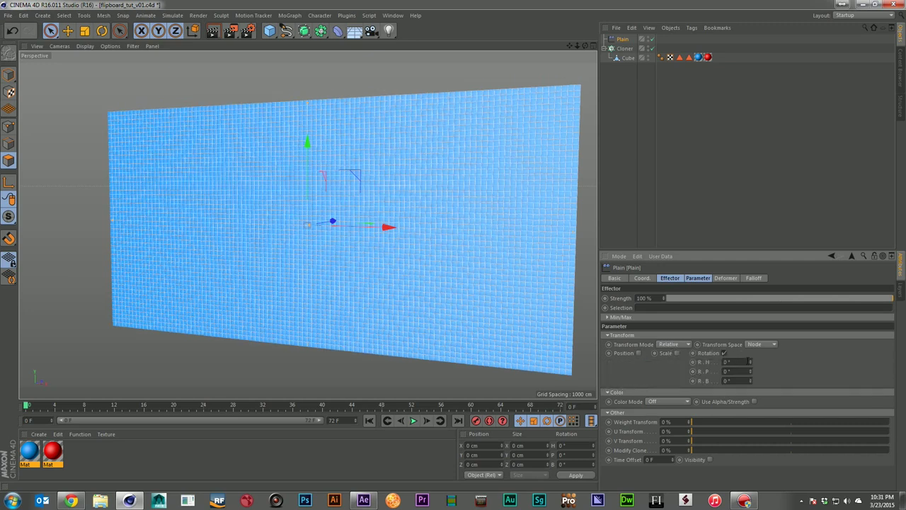
left_click(728, 371)
left_click(698, 277)
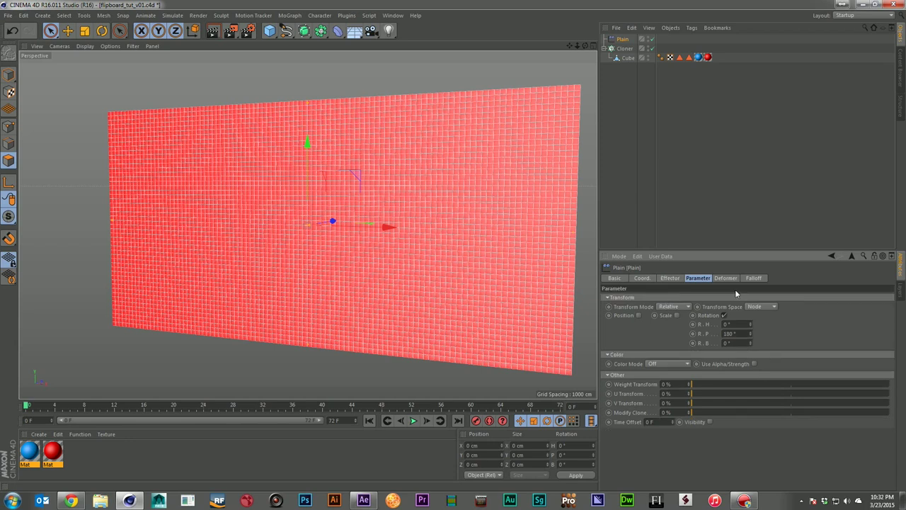
- Give the Plain effector a Linear falloff oriented along +X and shift the effector slightly along positive X
left_click(753, 278)
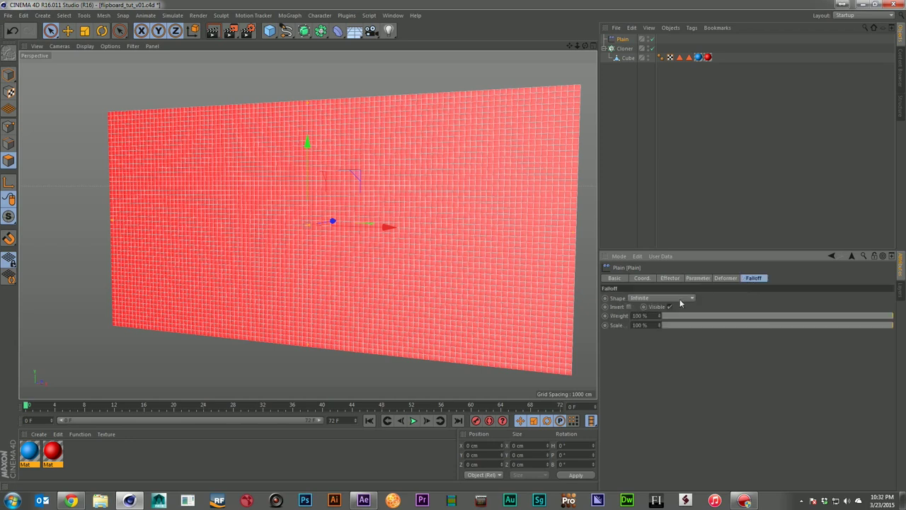
left_click(680, 301)
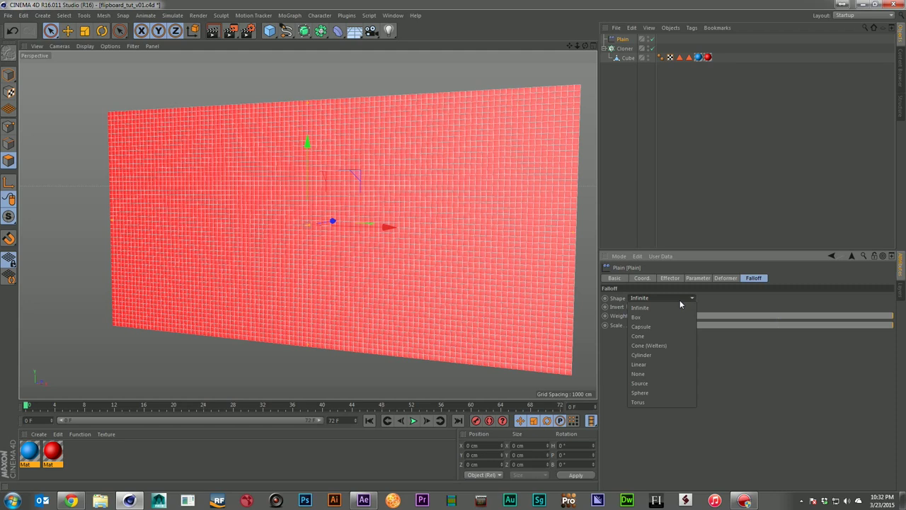
left_click(672, 367)
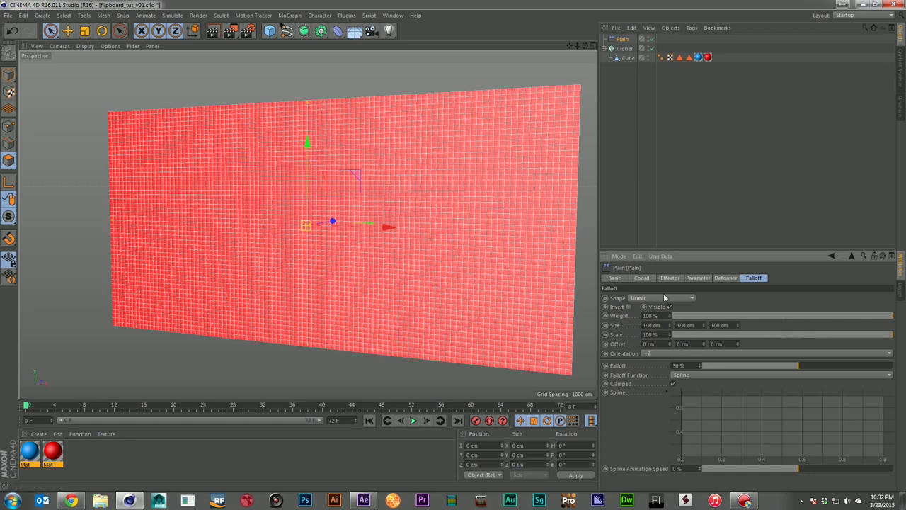
left_click(663, 354)
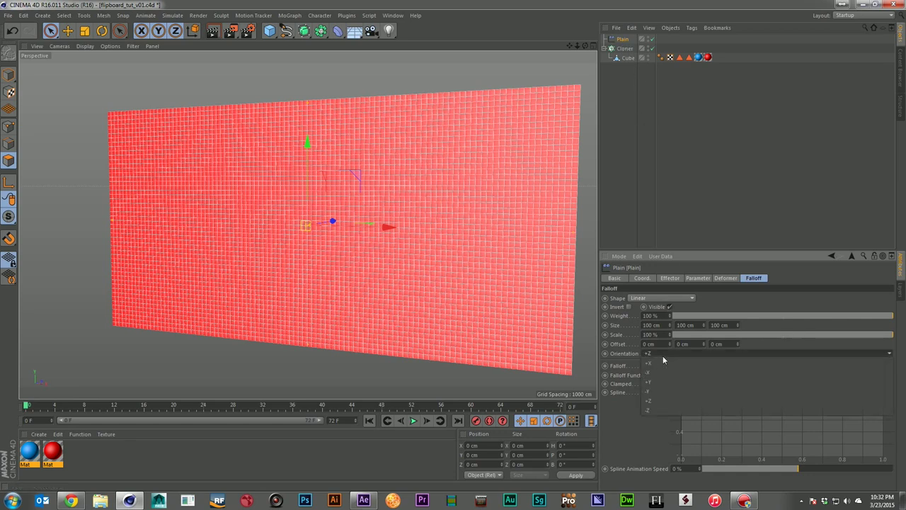
left_click(661, 383)
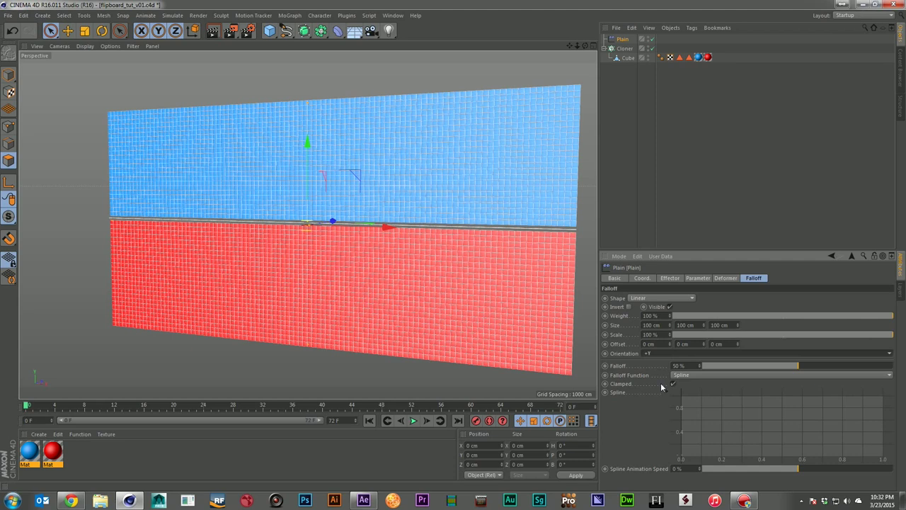
left_click(665, 353)
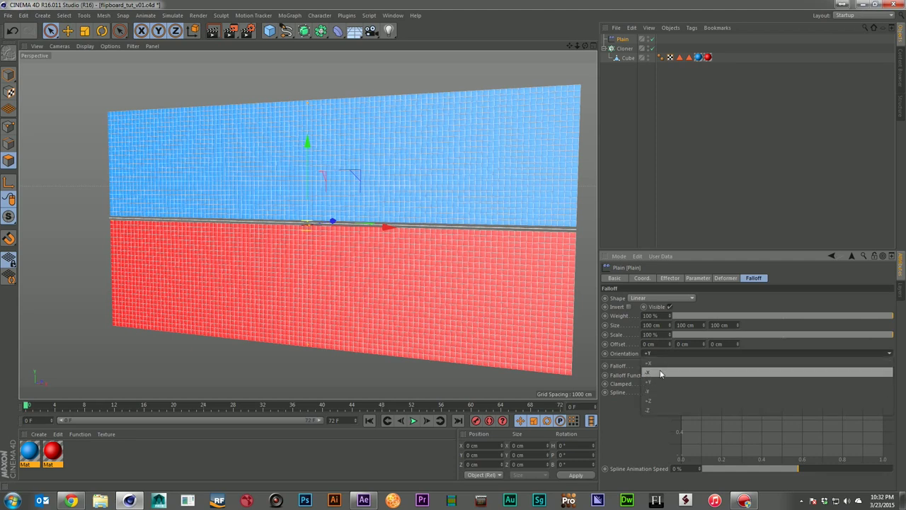
left_click(661, 362)
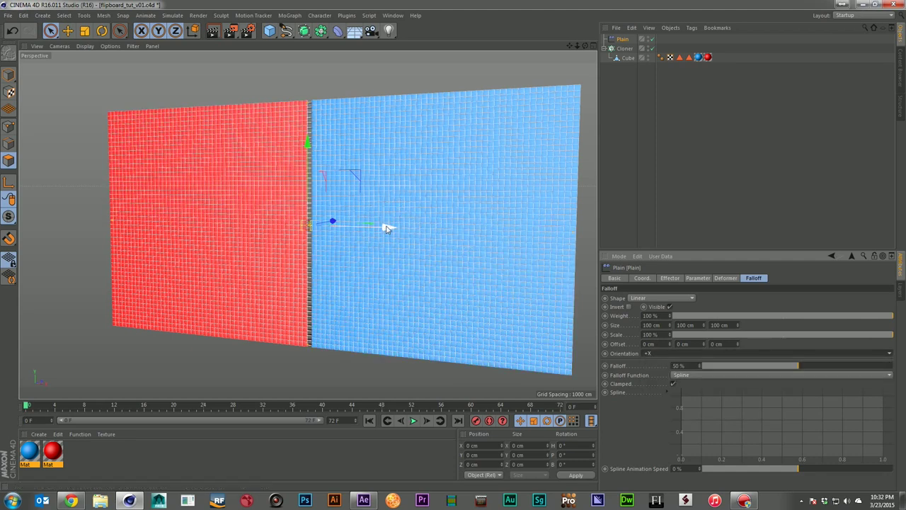
left_click_drag(387, 227, 418, 240)
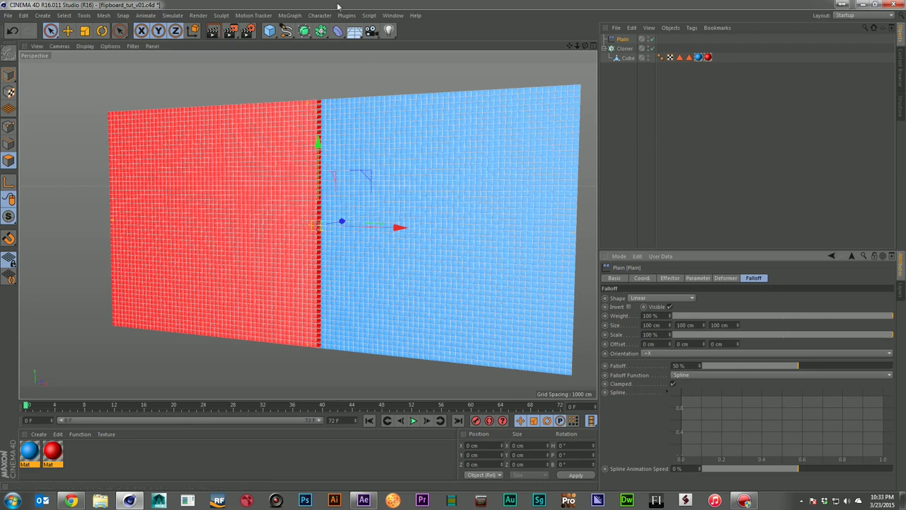
- Add a Random effector to the cloner and nest it under the Plain effector
left_click(393, 15)
left_click(624, 48)
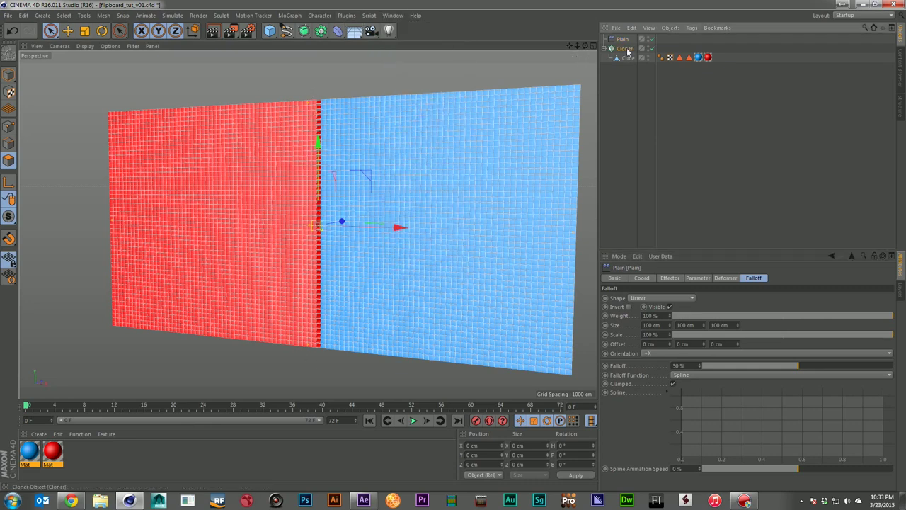
left_click(290, 15)
mouse_move(324, 30)
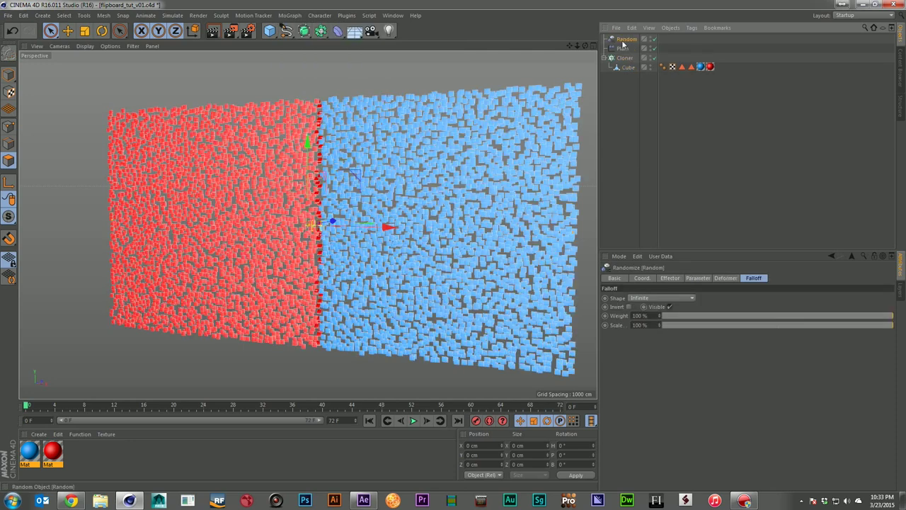
left_click_drag(625, 49, 625, 49)
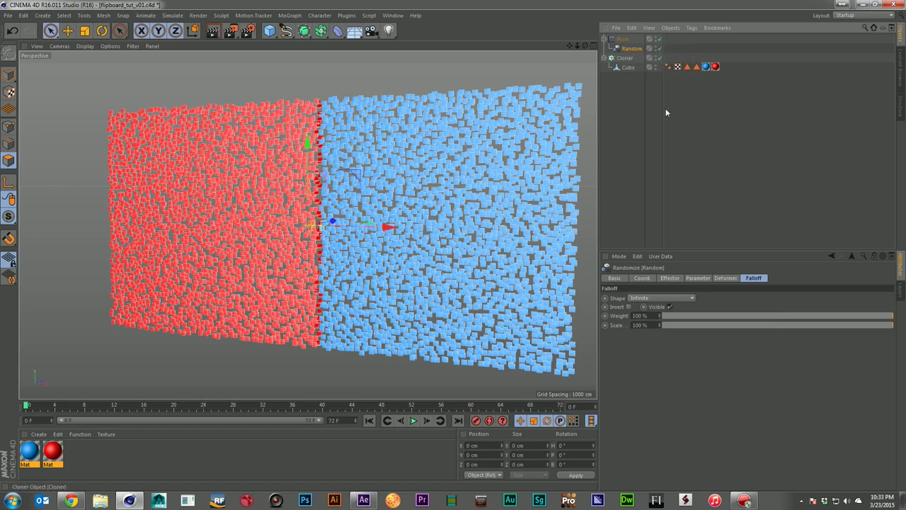
- Set the Random effector's falloff shape to Box with a width of 500 cm and a height of 5000 cm
left_click(687, 297)
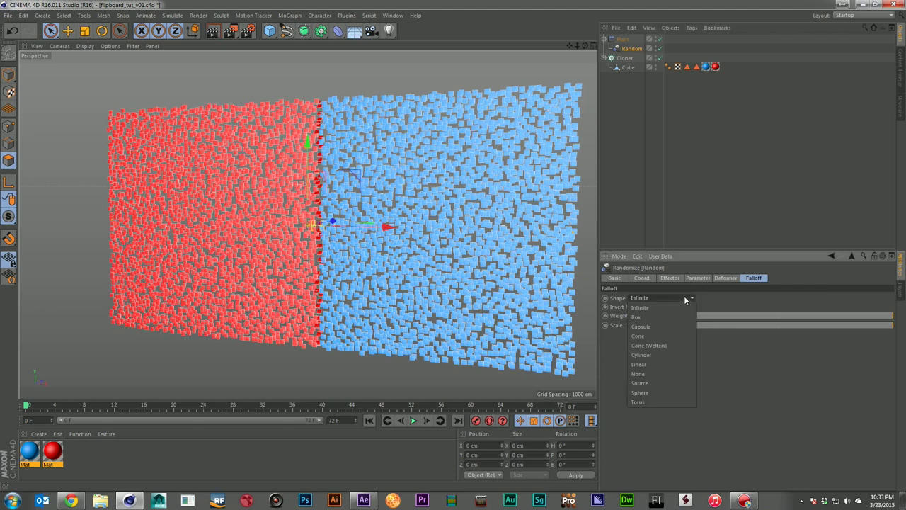
left_click(668, 317)
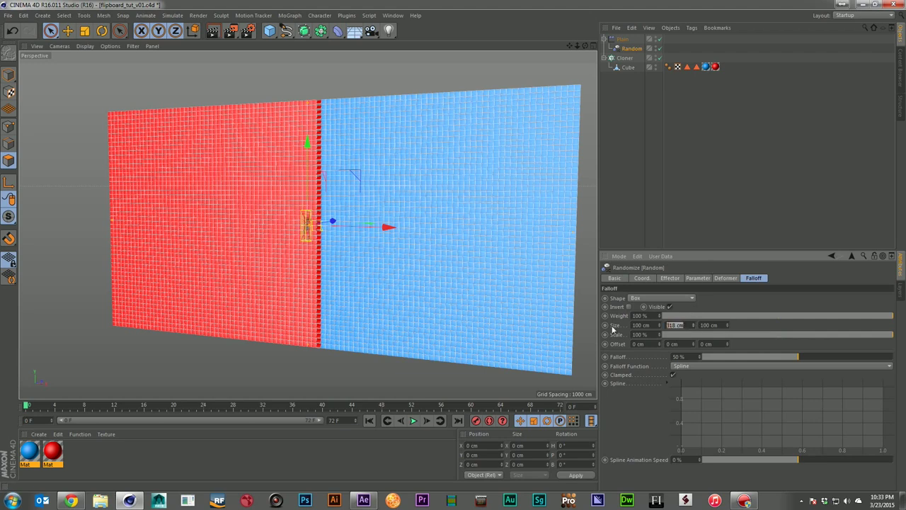
type("2000")
key("Return")
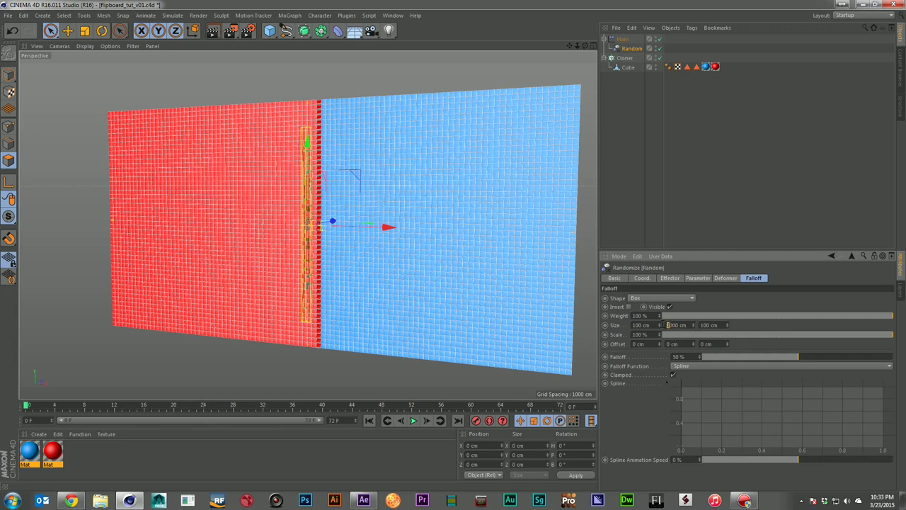
key("Return")
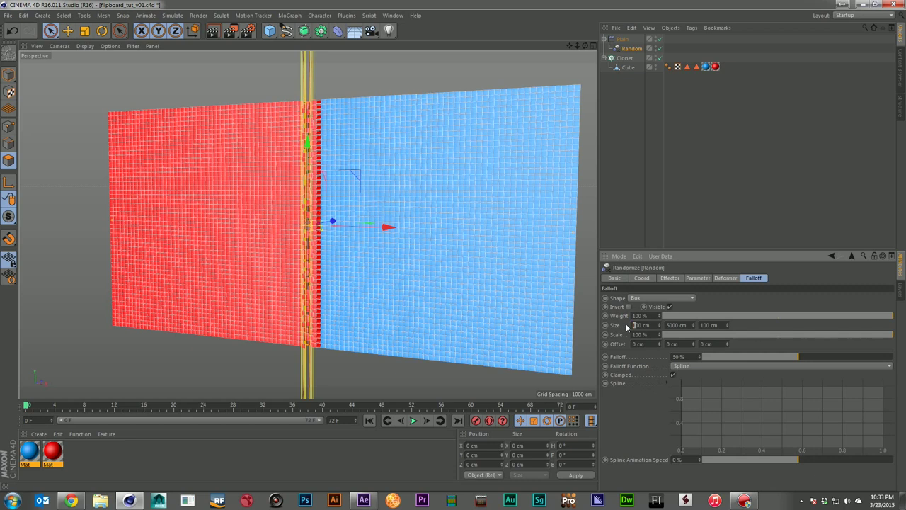
key("Return")
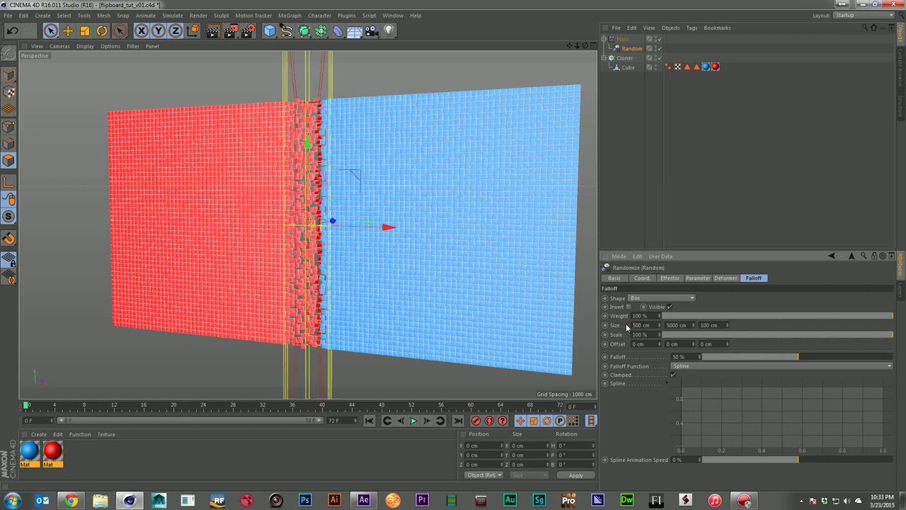
- Slide the Plain effector, together with its nested Random effector, further along positive X across the tile grid
left_click_drag(385, 227, 470, 235)
left_click(622, 39)
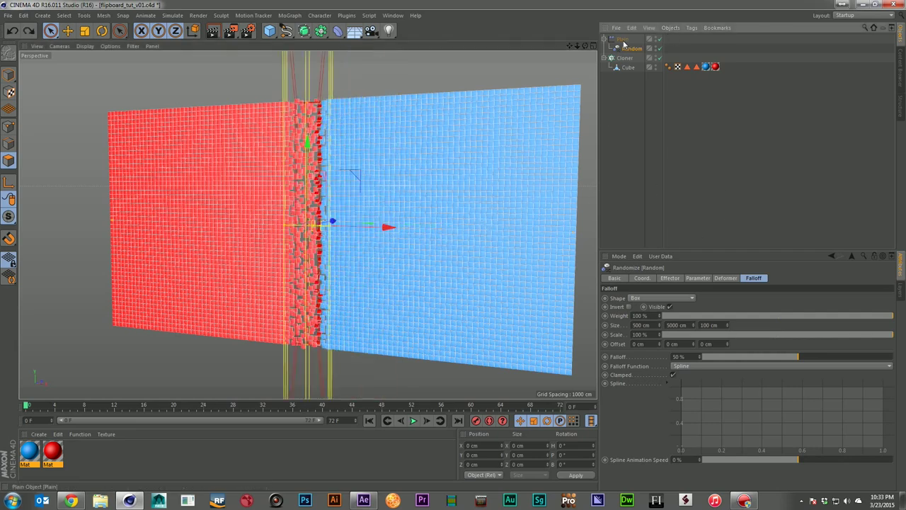
mouse_move(399, 228)
left_mouse_down()
mouse_move(481, 232)
mouse_move(276, 228)
mouse_move(481, 242)
left_mouse_up()
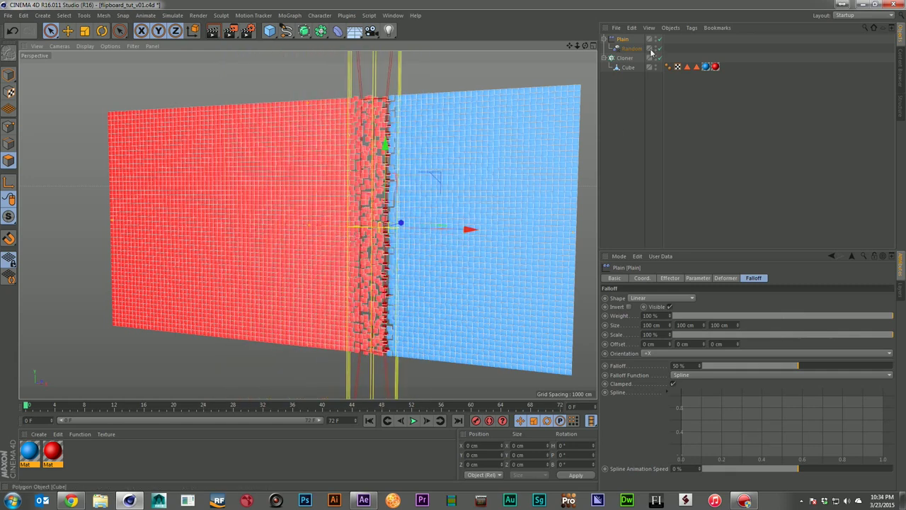
- Switch the Random effector from position to rotation influence with a pitch of 20°
left_click(622, 47)
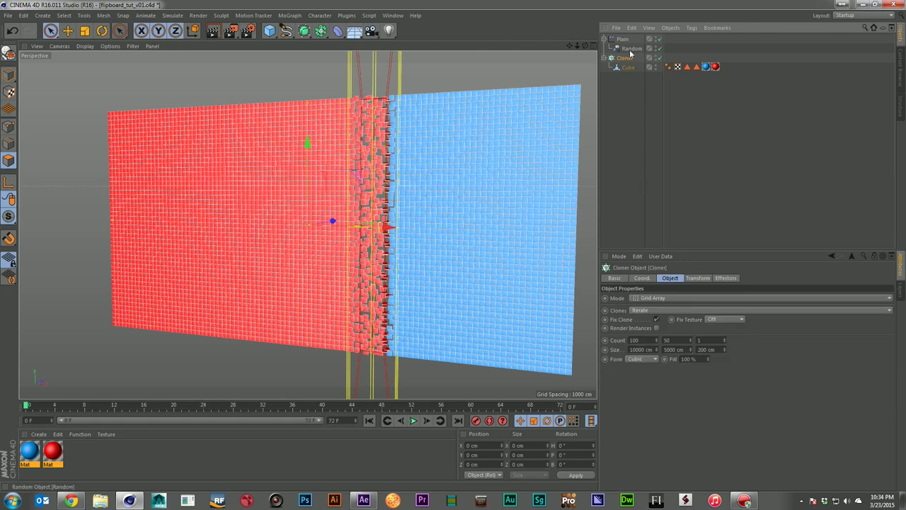
left_click(698, 279)
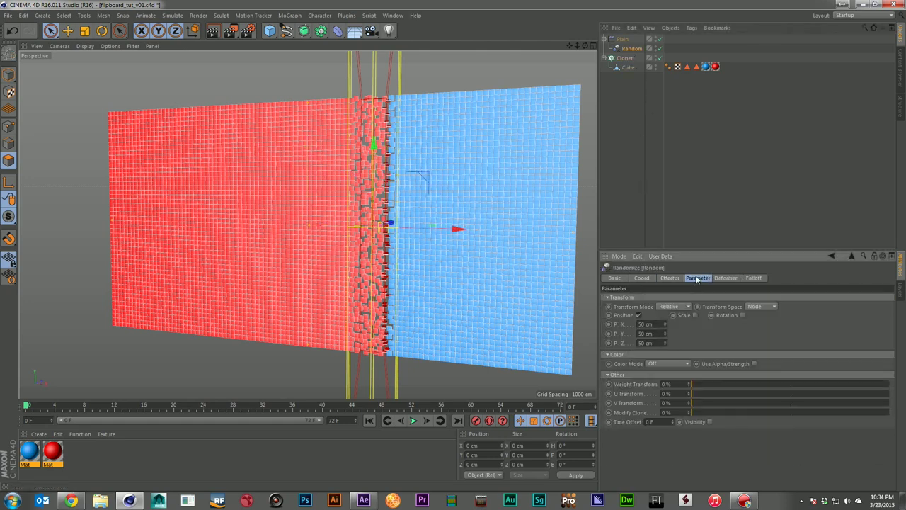
left_click(639, 315)
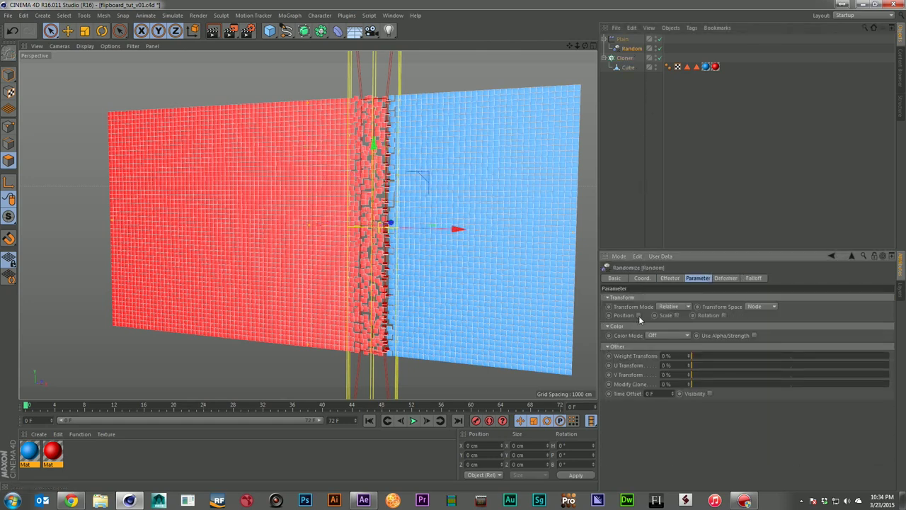
left_click(724, 315)
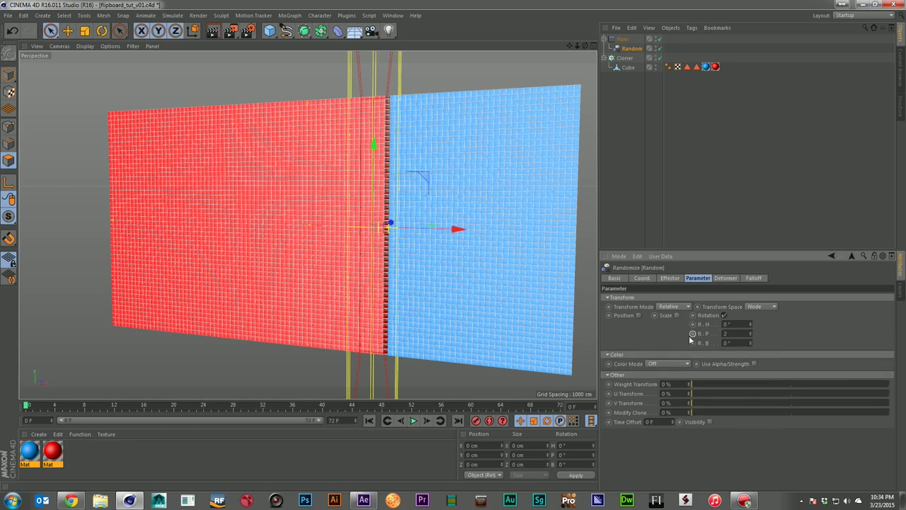
- Move the Random effector about 280 cm along X onto the flip edge, and slide the Plain effector group back along negative X
mouse_move(457, 230)
left_mouse_down()
mouse_move(398, 231)
mouse_move(470, 232)
left_mouse_up()
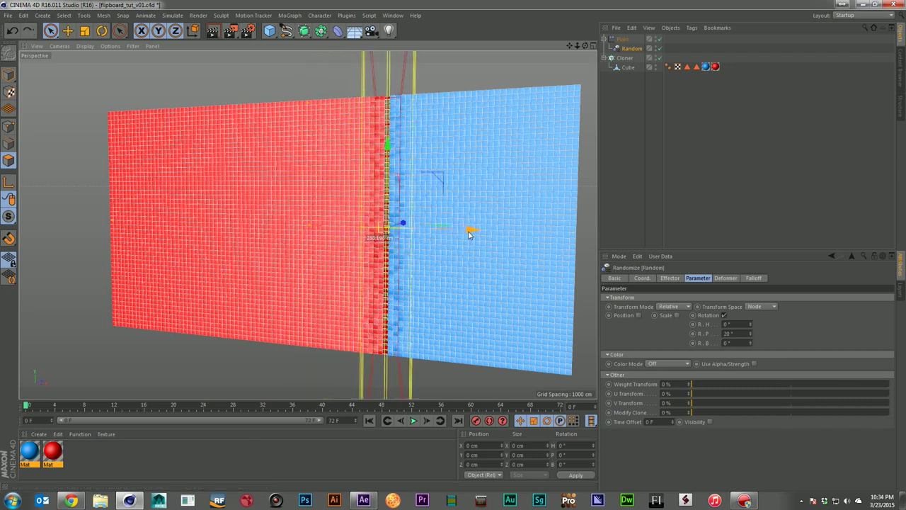
left_click(624, 40)
left_click_drag(468, 231, 439, 240)
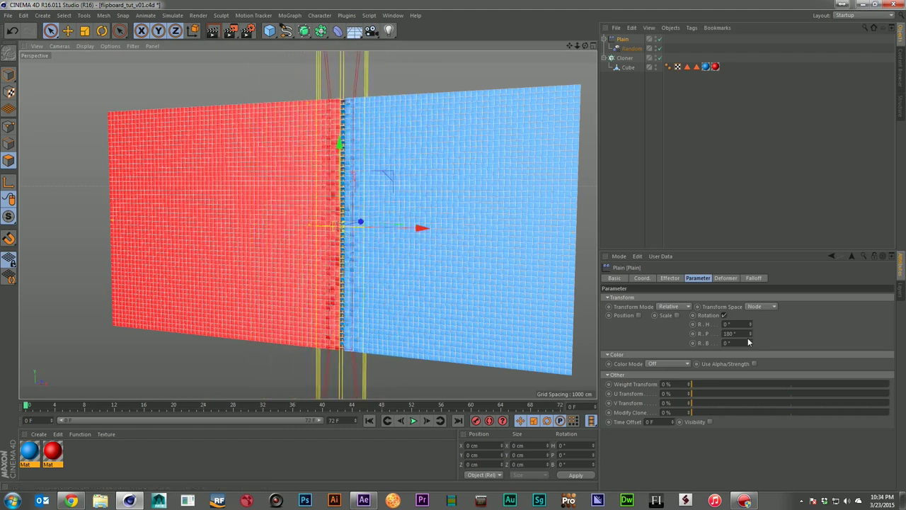
- Set the Random effector's pitch rotation to 45° and undo a trial move of it along X
left_click(632, 48)
double_click(737, 333)
type("45")
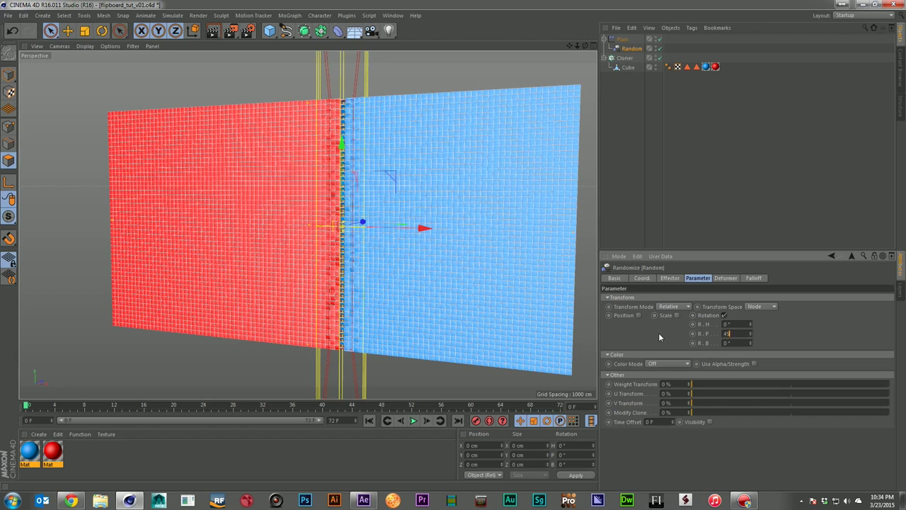
key("Return")
left_click_drag(424, 229, 487, 236)
key("ctrl+z")
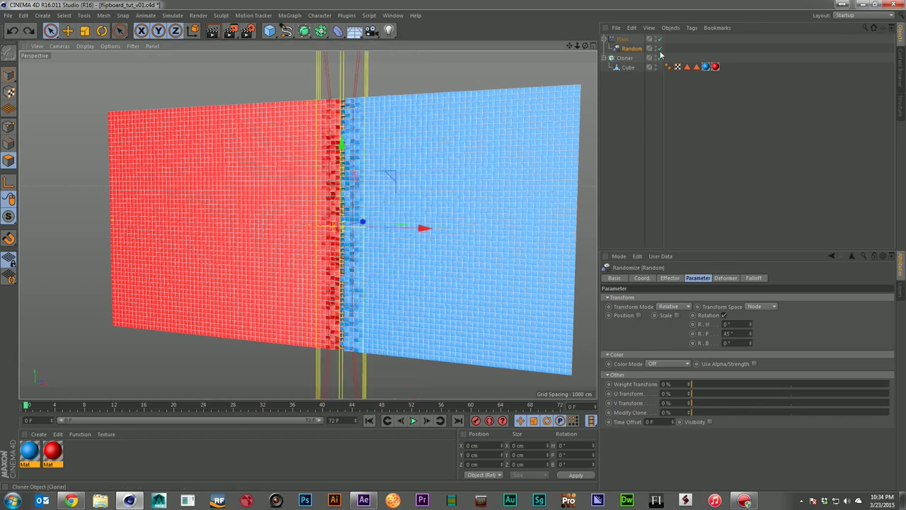
- Move the Plain effector with its nested Random effector along negative X until it lies just outside the tile grid
left_click(626, 40)
left_click_drag(425, 229, 160, 232)
left_click(623, 39)
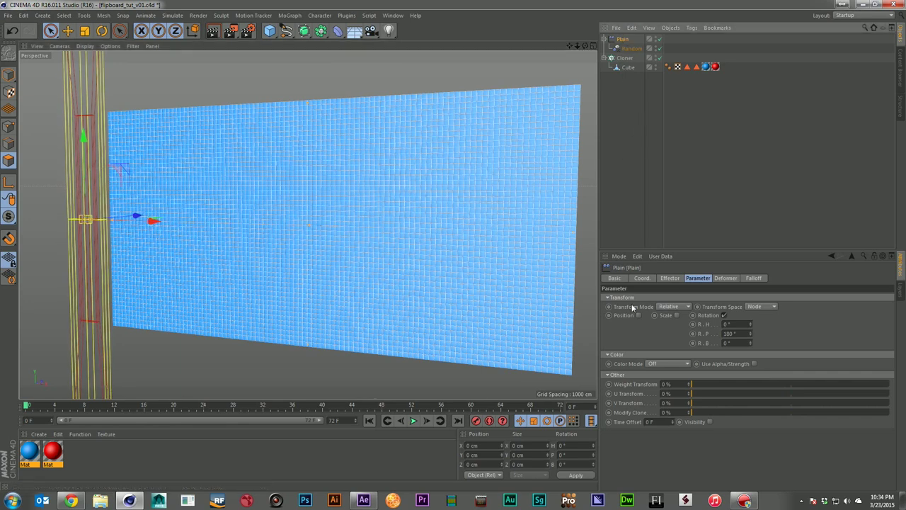
- Keyframe the Plain effector's X position at frame 0 and at frame 48, moved about 11300 cm along X past the grid's far edge
left_click(635, 277)
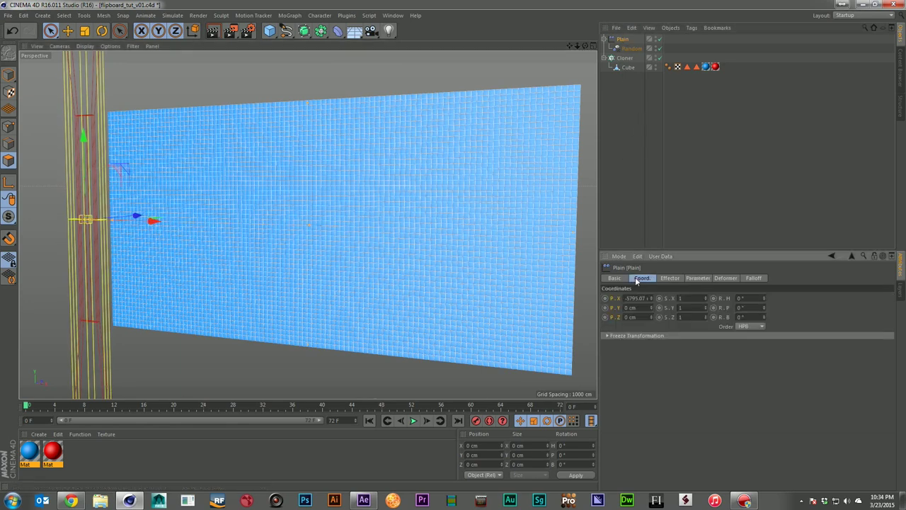
left_click(605, 298, "ctrl")
left_click(383, 408)
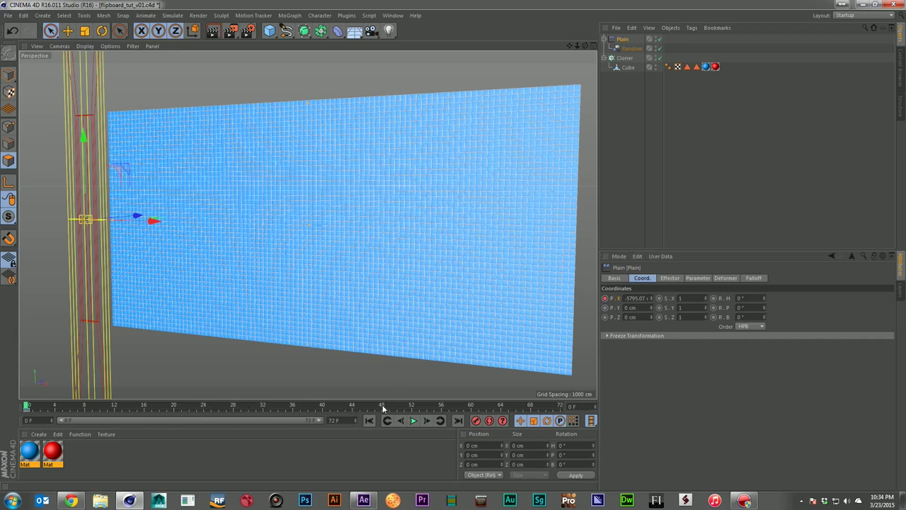
left_click_drag(219, 242, 599, 260)
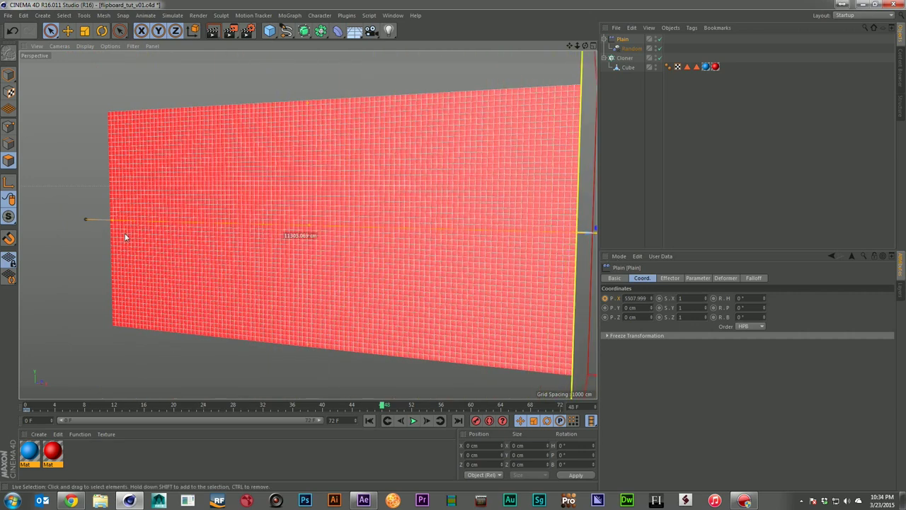
left_click(606, 298)
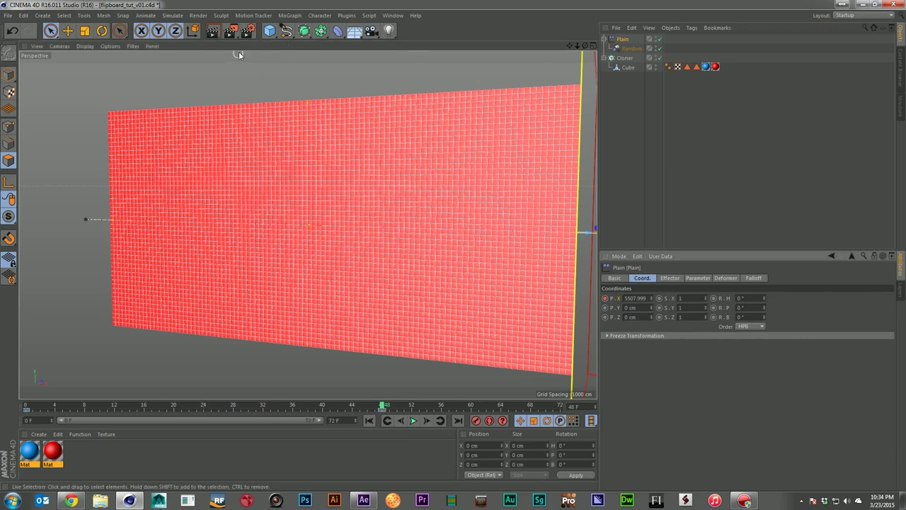
- Make a software preview of all frames at 960x540 and 24 fps, watch the flip, and close the Picture Viewer
left_click(231, 31)
left_click(274, 116)
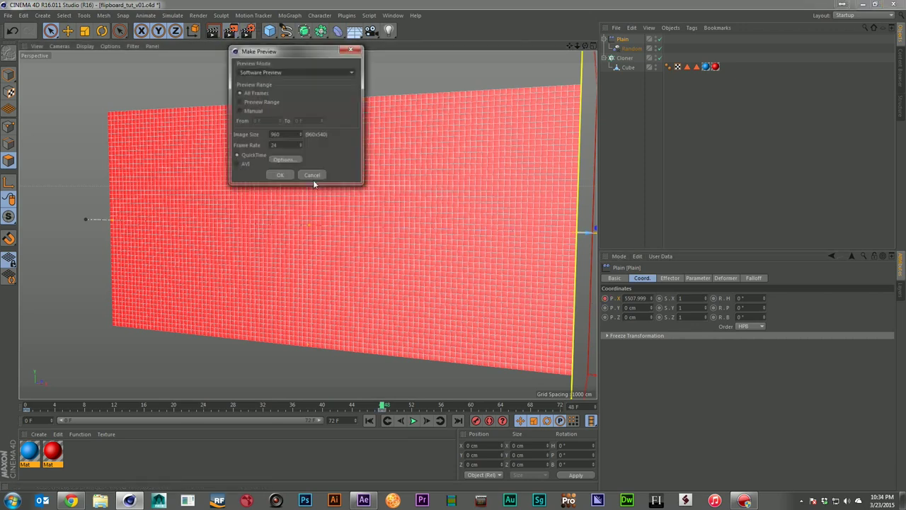
left_click(280, 175)
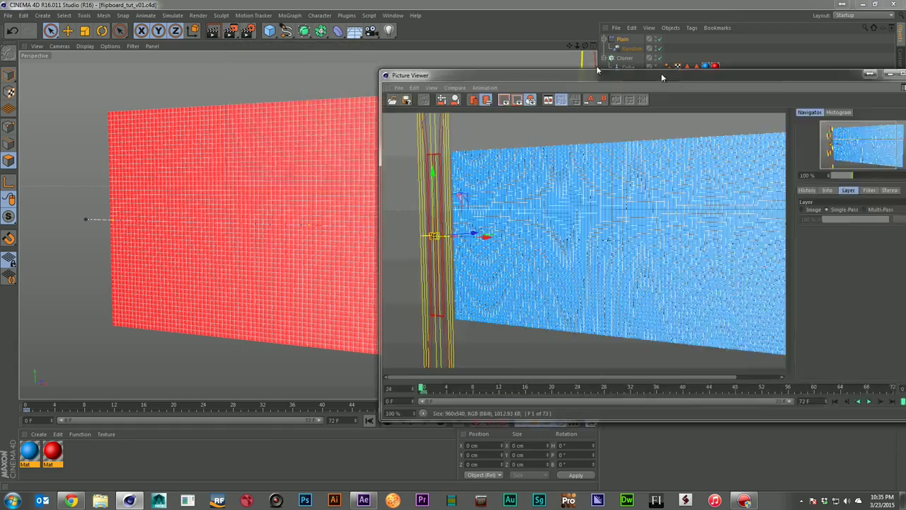
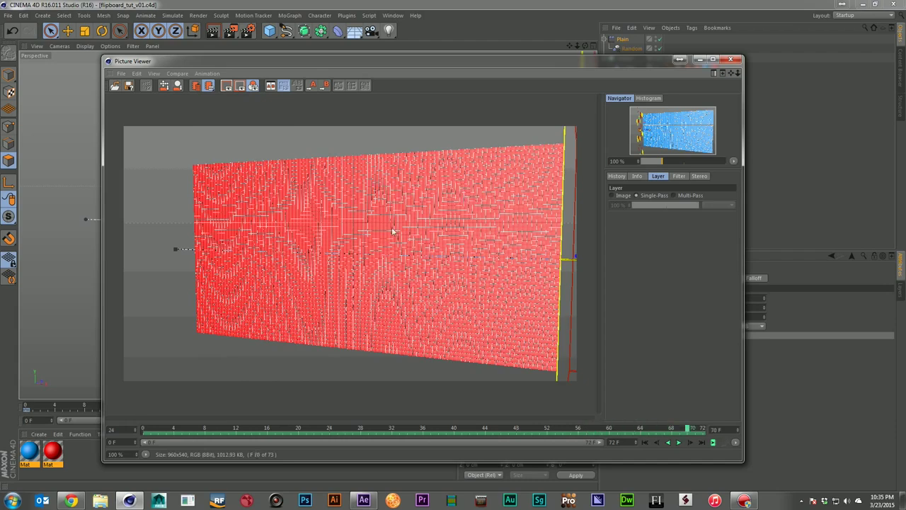
left_click(734, 60)
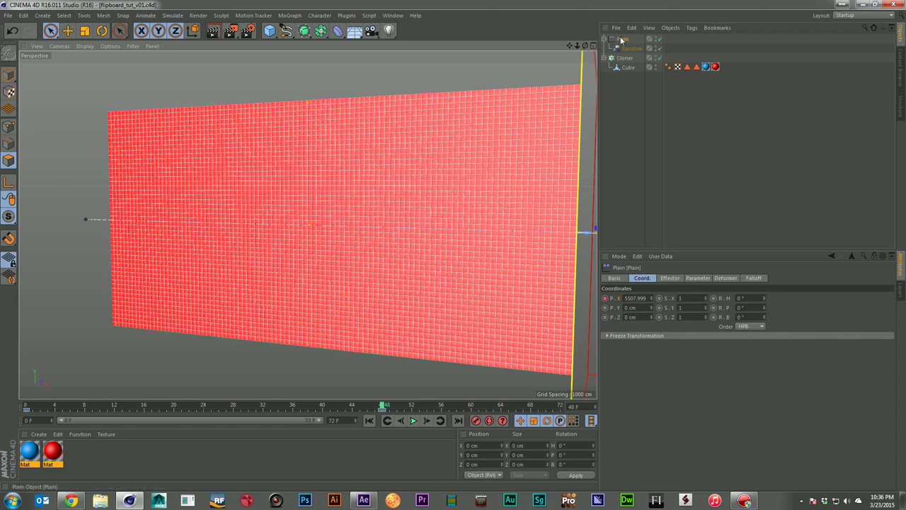
- At frame 24, add a Delay effector to the Cloner and nest it under the Plain effector above Random
left_click(204, 405)
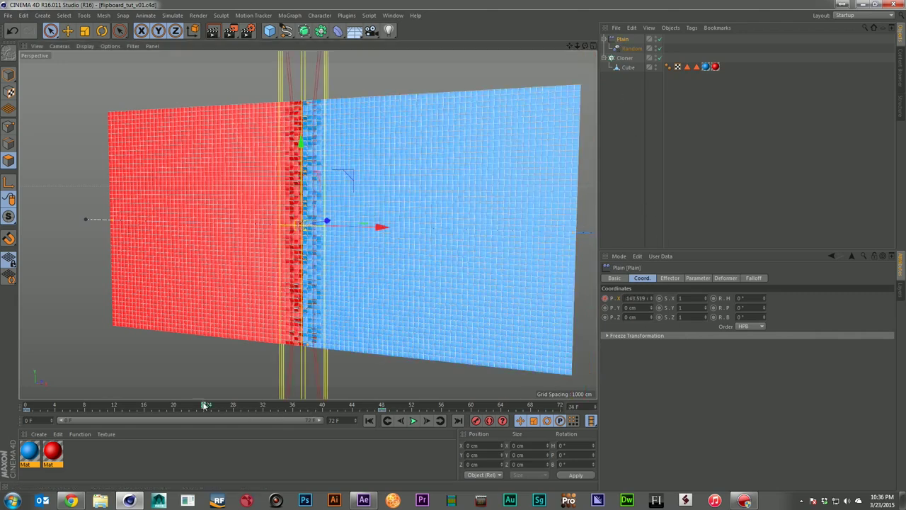
left_click(288, 16)
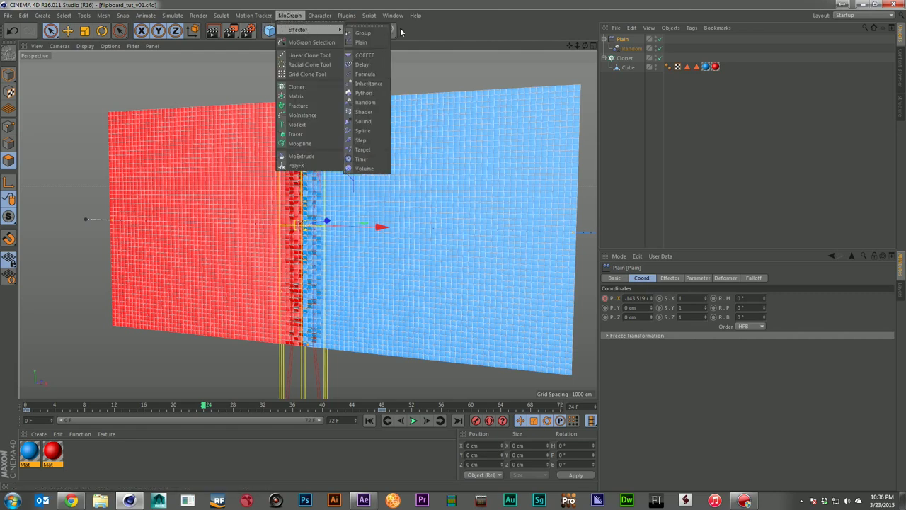
left_click(615, 60)
left_click(290, 15)
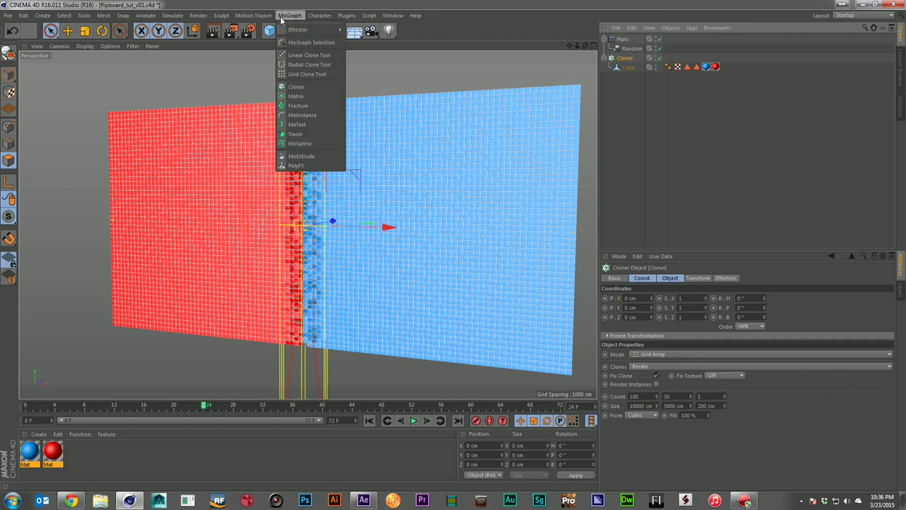
mouse_move(333, 30)
left_click(380, 66)
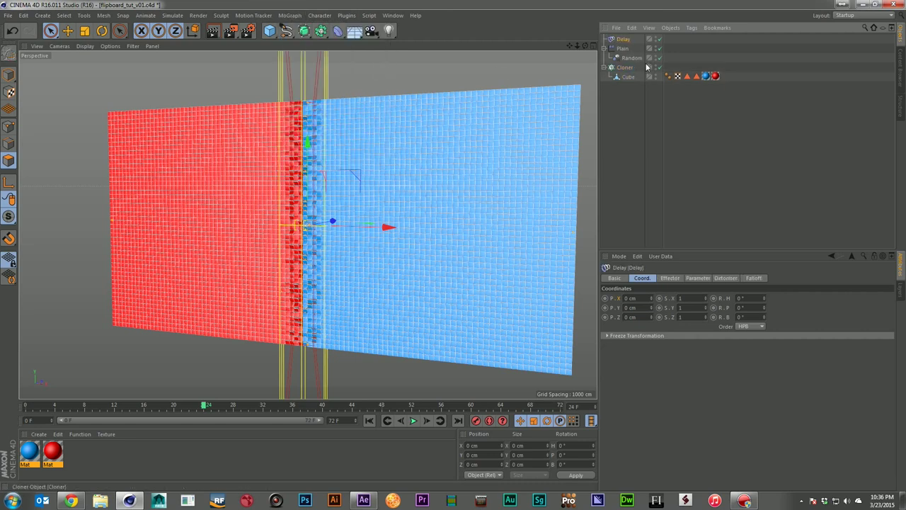
left_click_drag(623, 51, 624, 51)
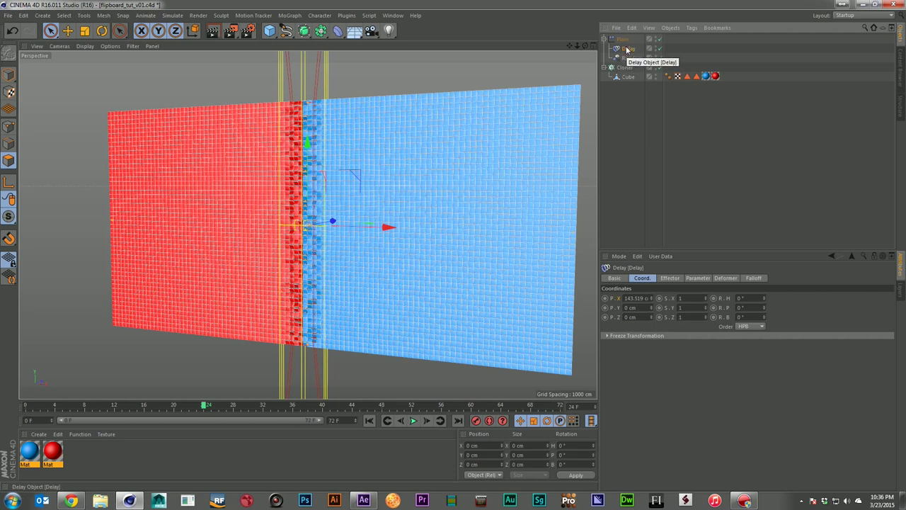
- Check the Delay effector's falloff settings, play the animation from the first frame, and return to the start
left_click(753, 277)
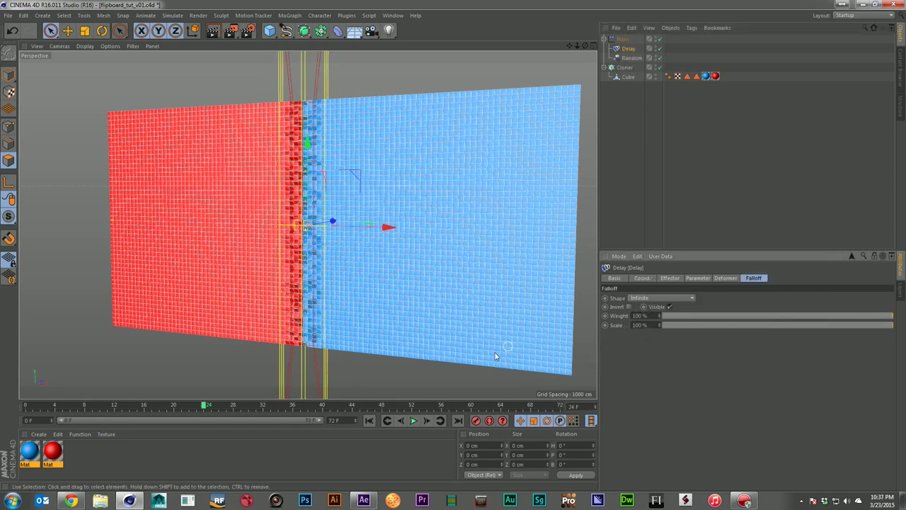
left_click(369, 421)
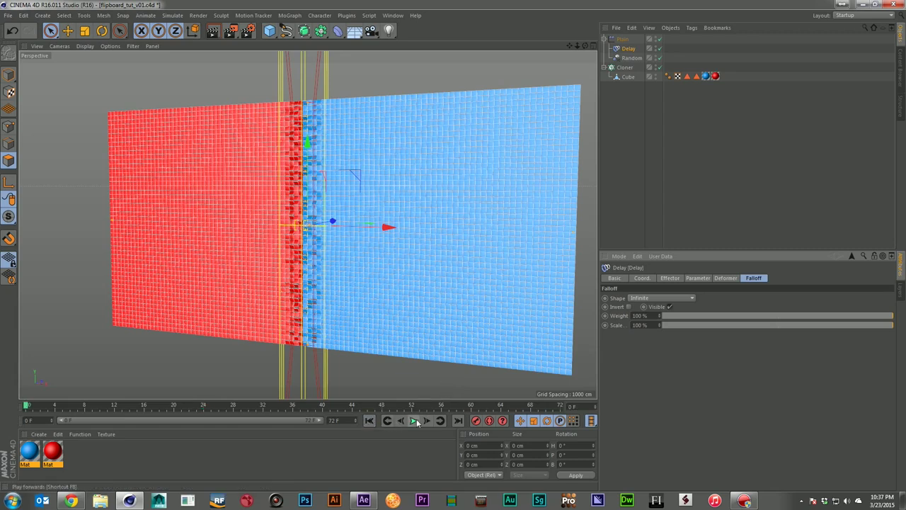
left_click(369, 421)
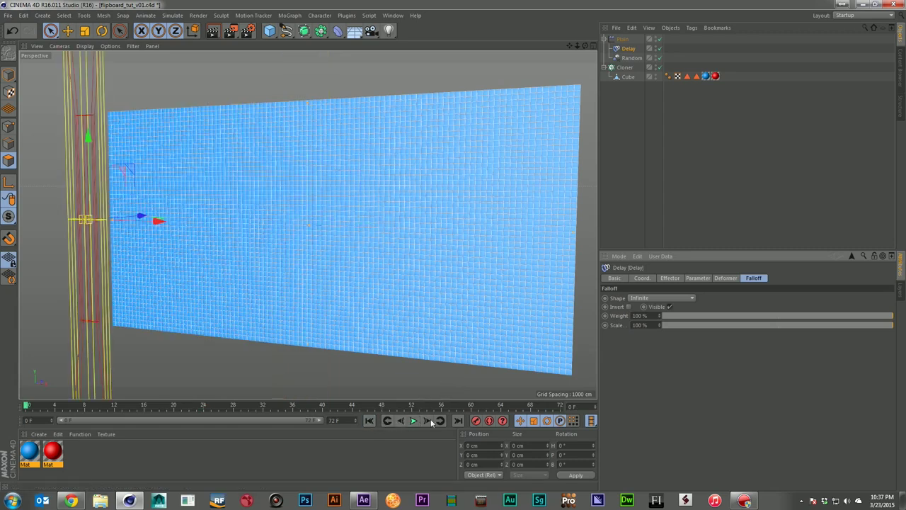
left_click(414, 420)
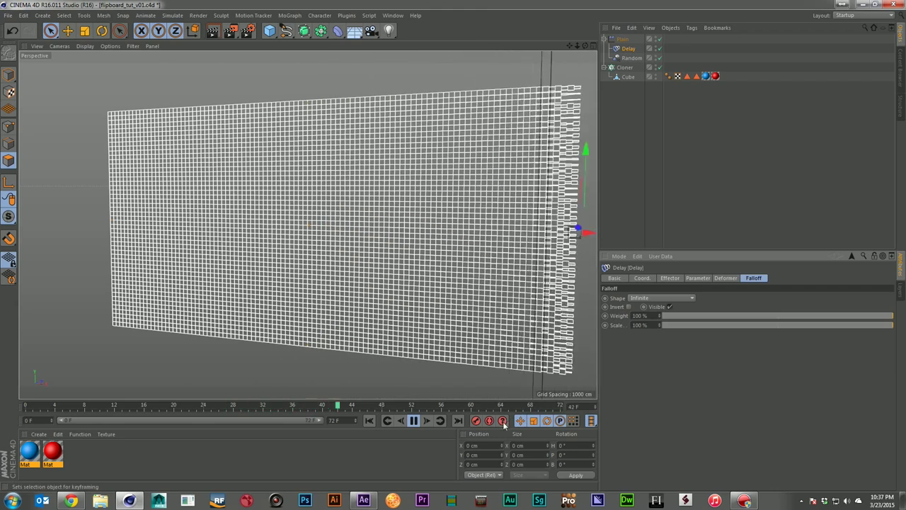
left_click(413, 420)
left_click(370, 421)
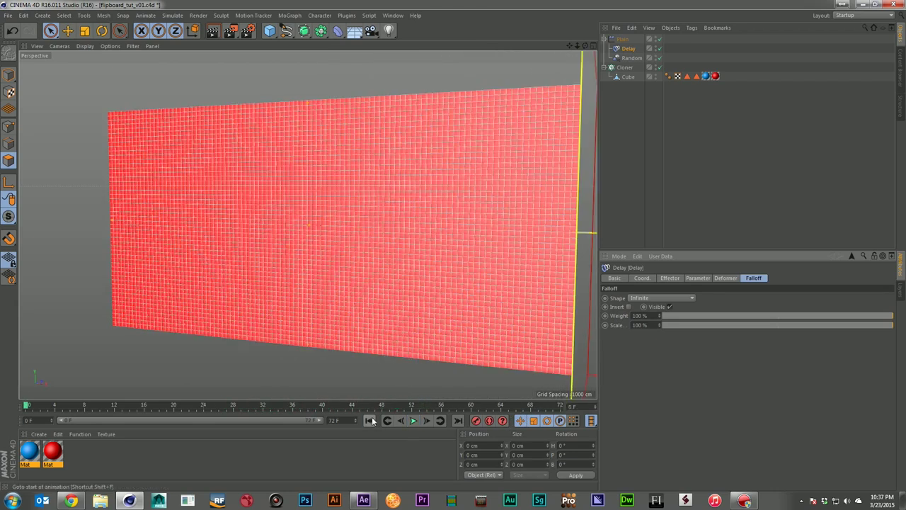
- Reduce the Cloner's grid to a count of 50 by 25 and a size of 4999 by 2500 cm
left_click(625, 67)
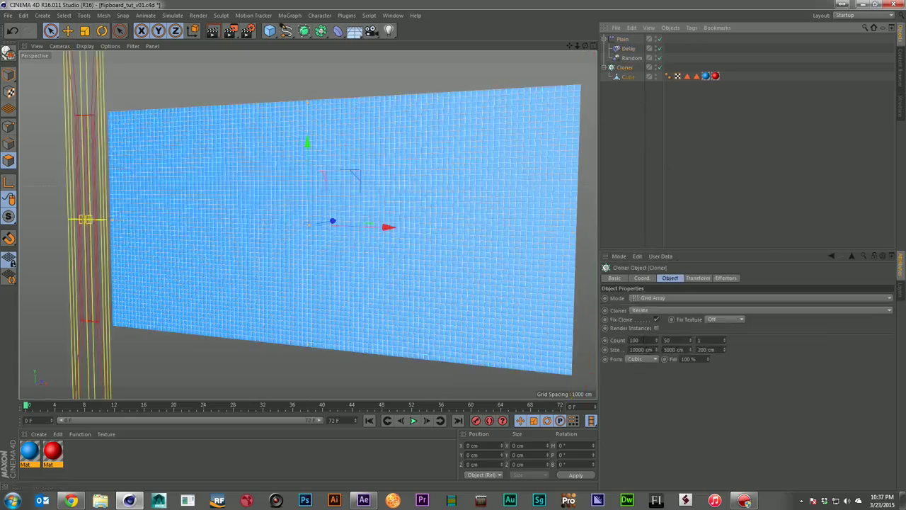
left_click(635, 340)
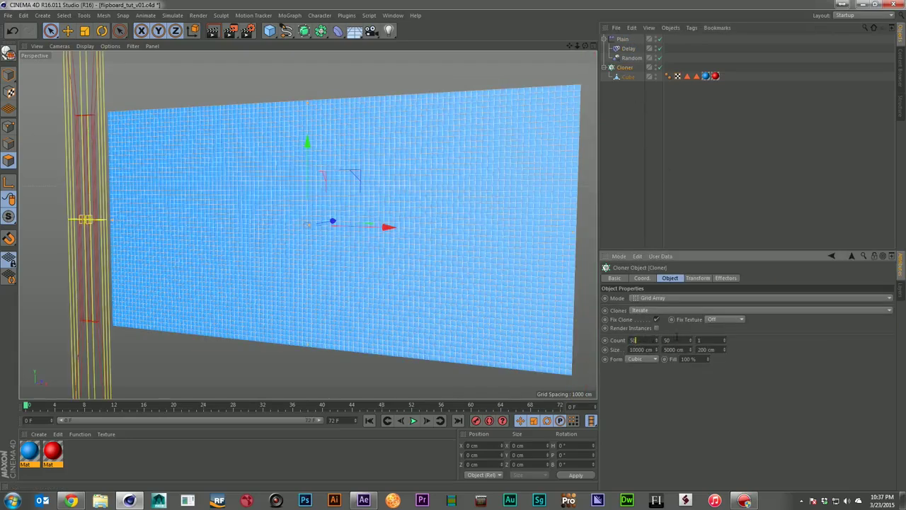
type("25")
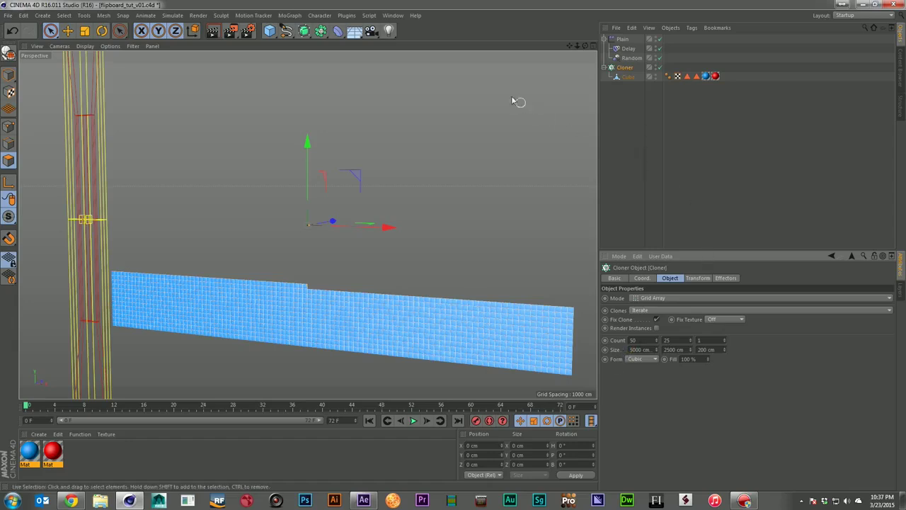
mouse_move(578, 47)
left_mouse_down()
mouse_move(559, 51)
mouse_move(591, 51)
left_mouse_up()
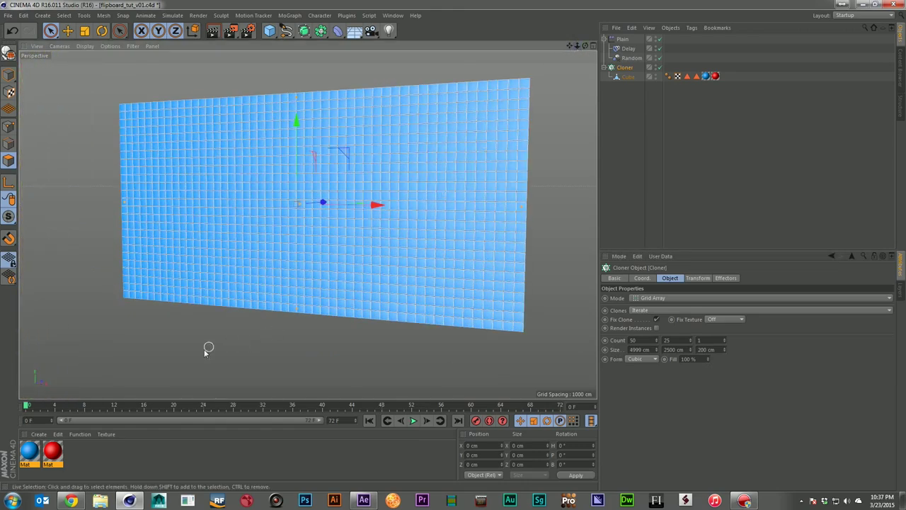
- Play the flip animation twice on the coarser grid to examine the effect of the delay
left_click(413, 421)
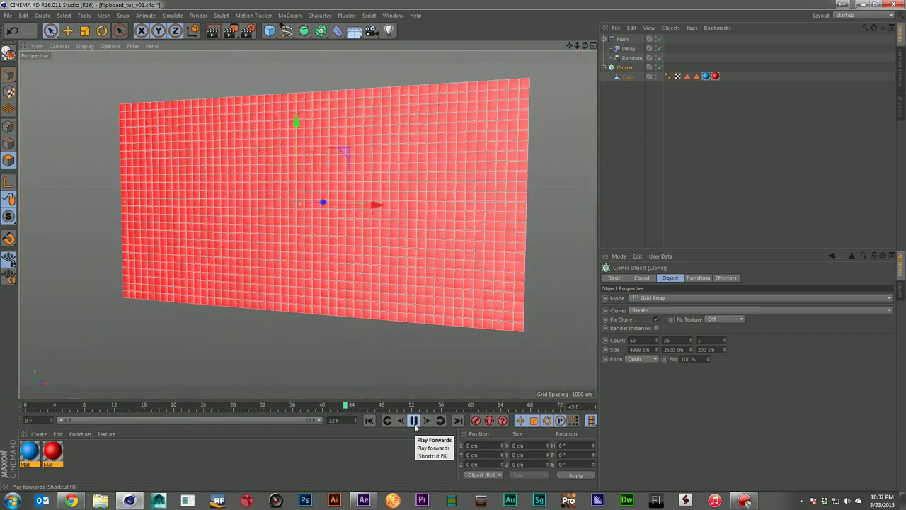
left_click(413, 421)
left_click(369, 421)
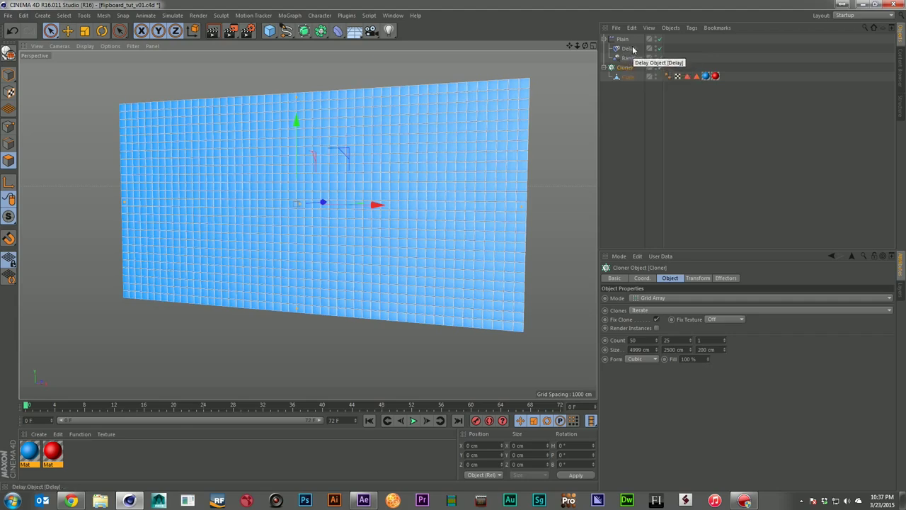
left_click(414, 420)
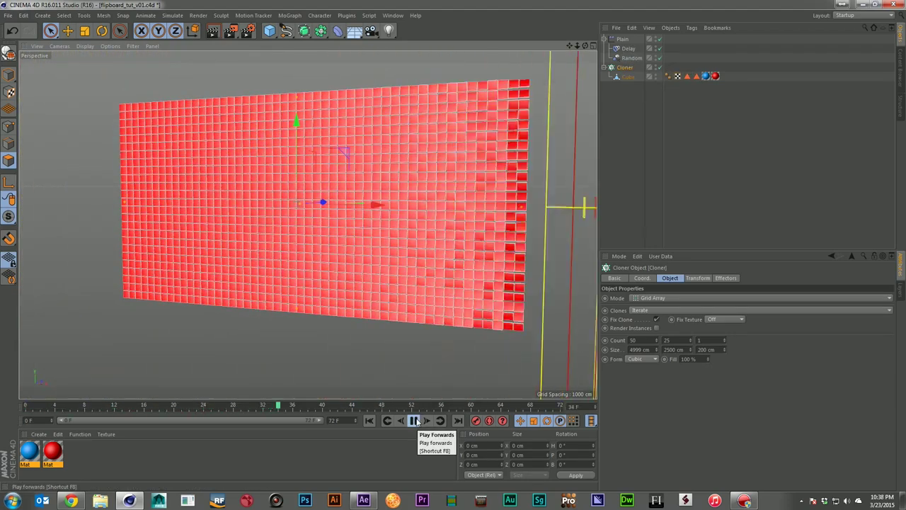
left_click(415, 421)
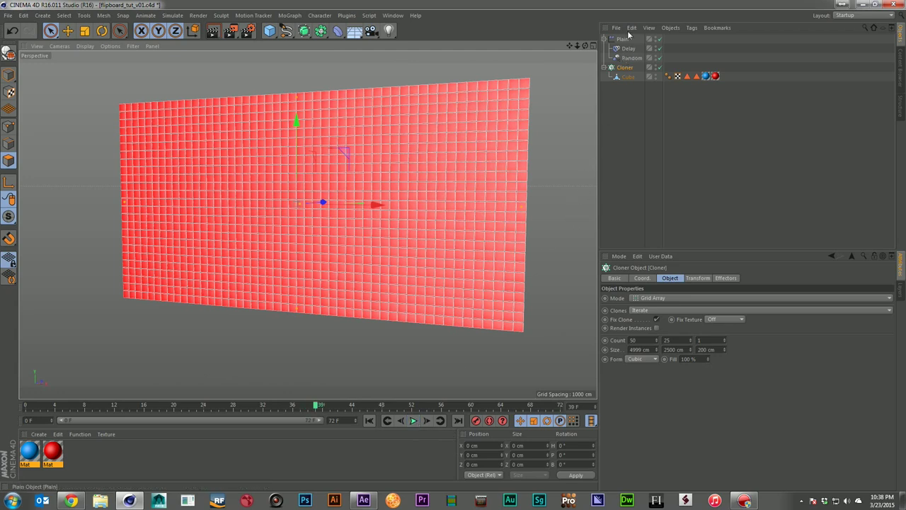
- Reorder the Cloner's effectors so Random comes before Plain, and play the animation from the first frame
left_click(730, 279)
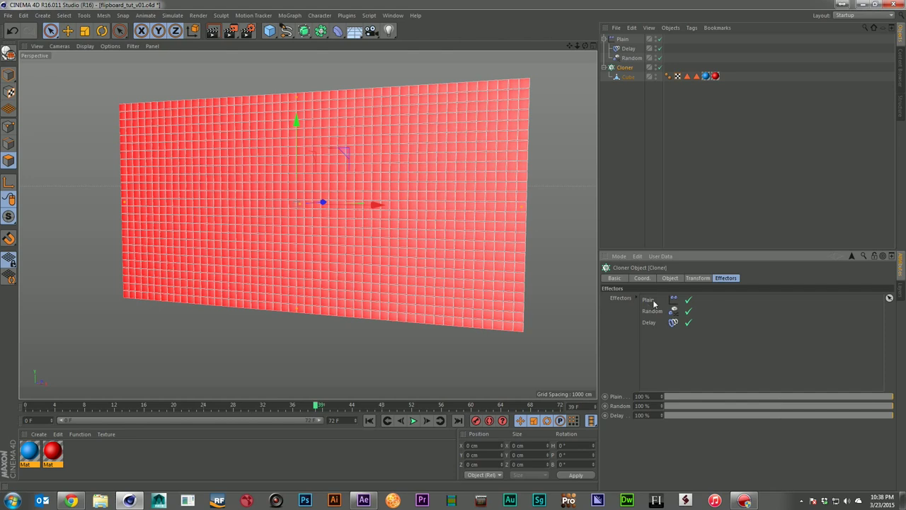
left_click_drag(656, 303, 658, 313)
left_click(370, 420)
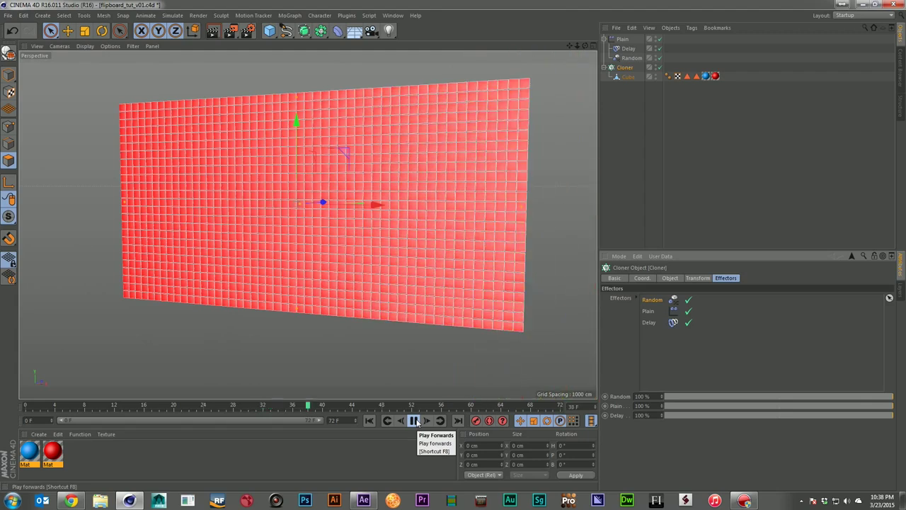
left_click(416, 420)
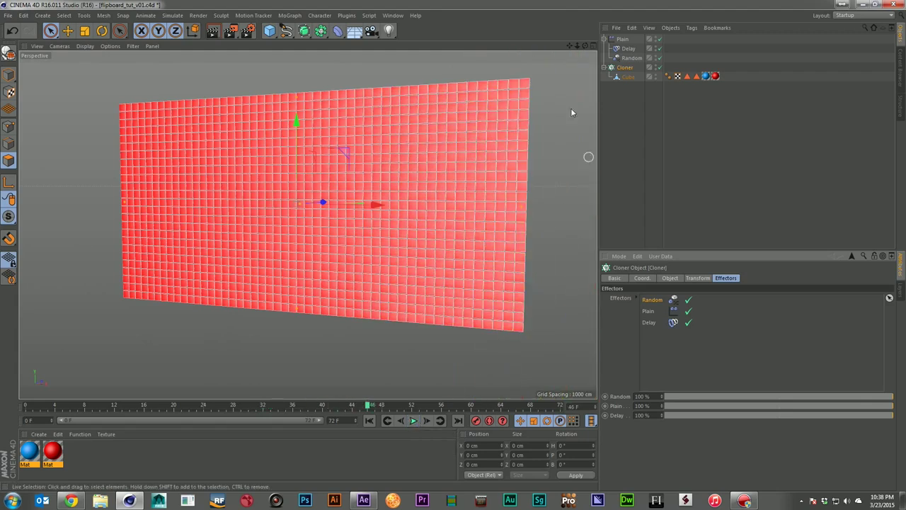
- Make a new preview of the reordered effectors, watch it in the Picture Viewer, and close the viewer
left_click(393, 15)
mouse_move(320, 15)
left_click(249, 36)
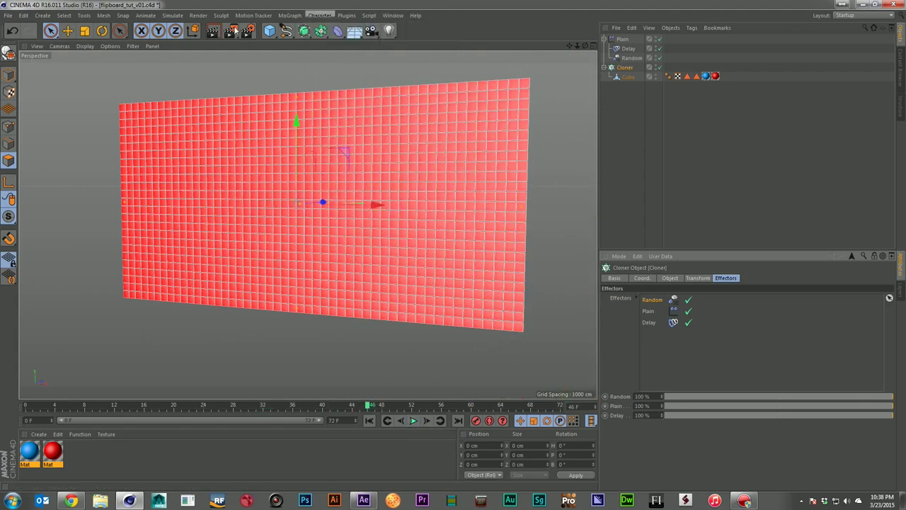
left_click_drag(231, 31, 295, 119)
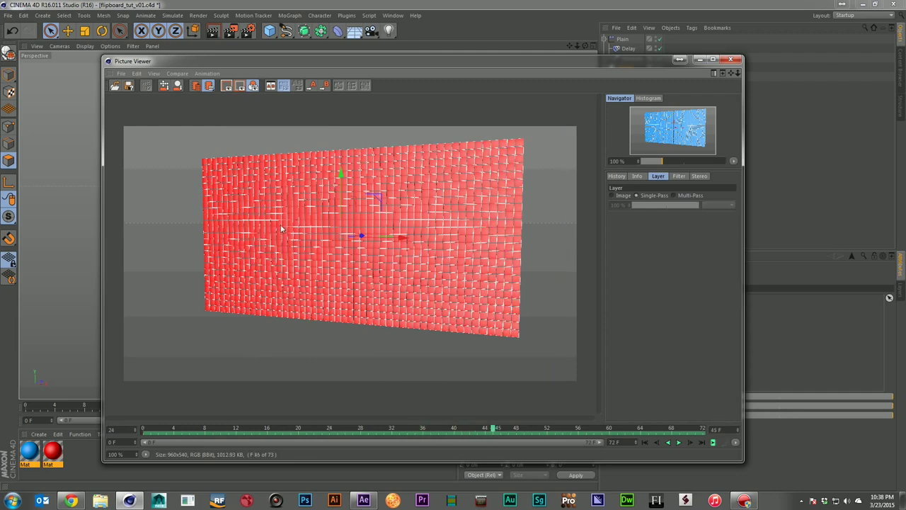
left_click(731, 60)
- Turn off the Delay effector's scale influence, set its strength to 80 %, and play the animation
left_click(630, 47)
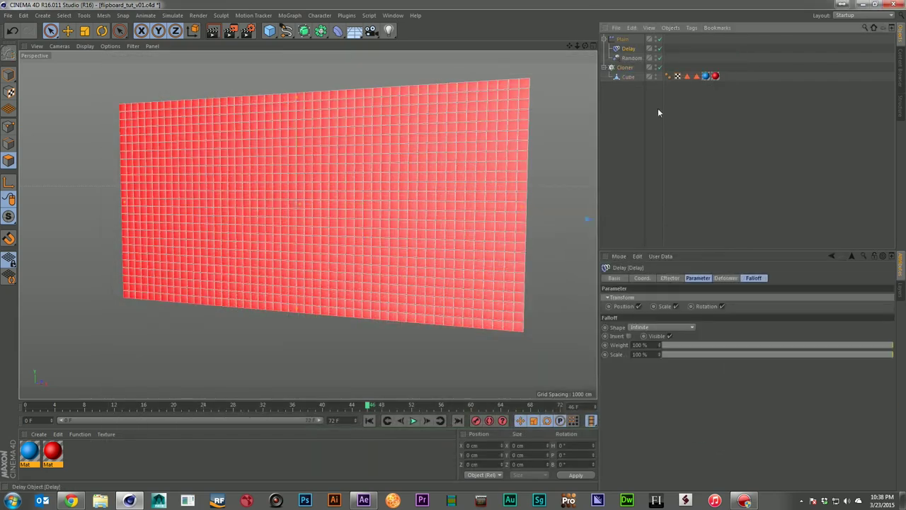
left_click(727, 278)
left_click(697, 278)
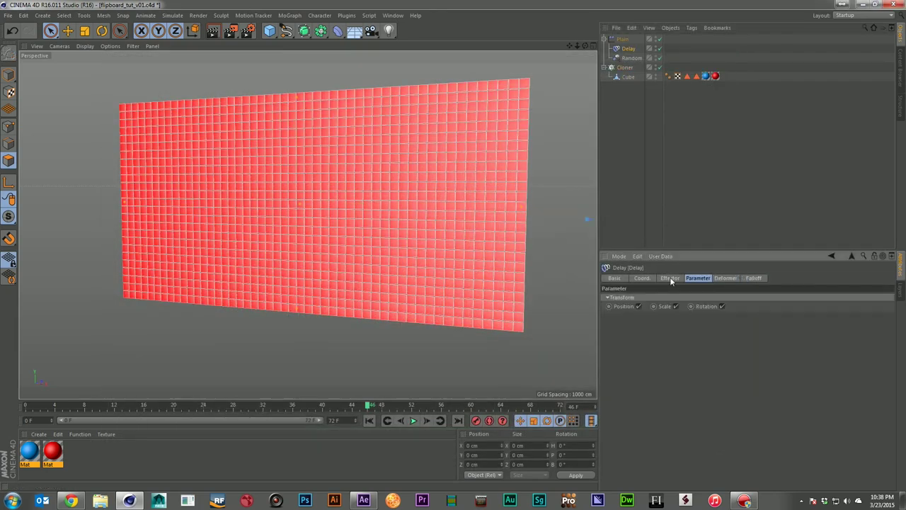
left_click(670, 278)
left_click(698, 278)
left_click(676, 306)
left_click(679, 279)
left_click(658, 297)
type("80")
key("Return")
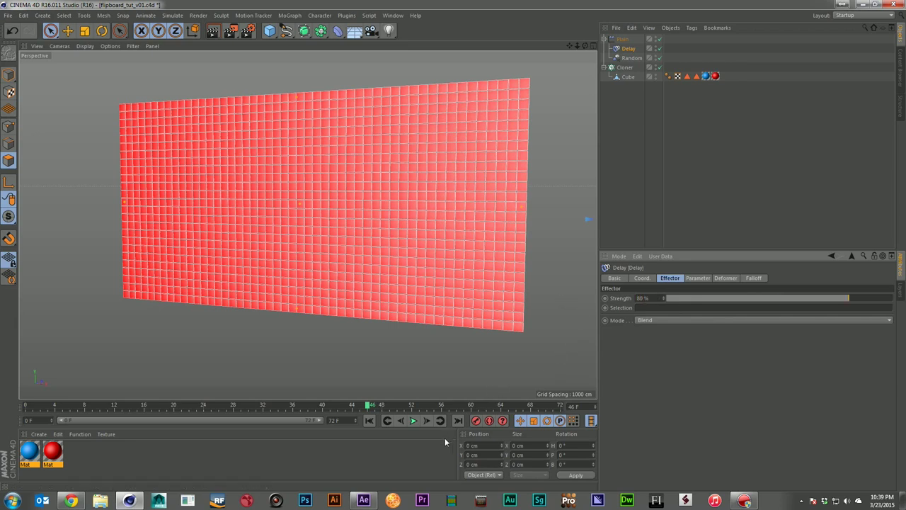
left_click(413, 421)
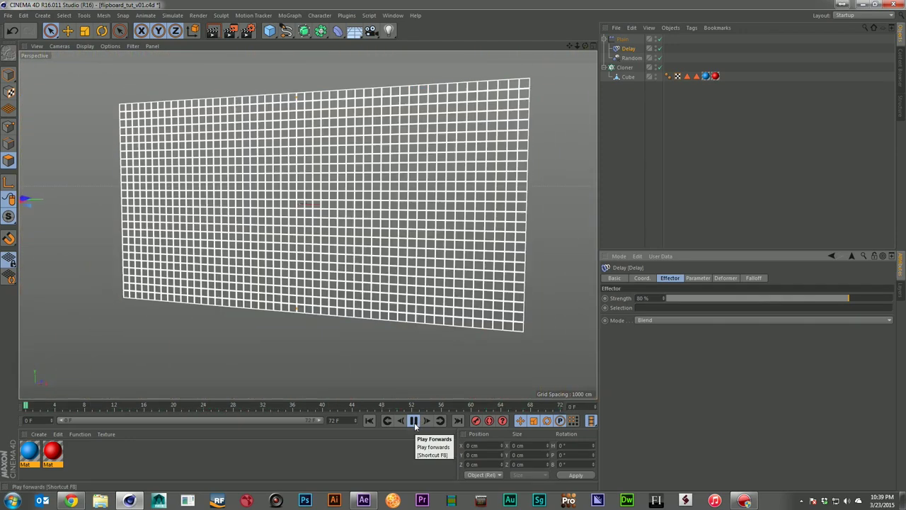
- Stop the playback, return to the first frame, set the Delay effector's mode to Spring, and play the animation
left_click(415, 422)
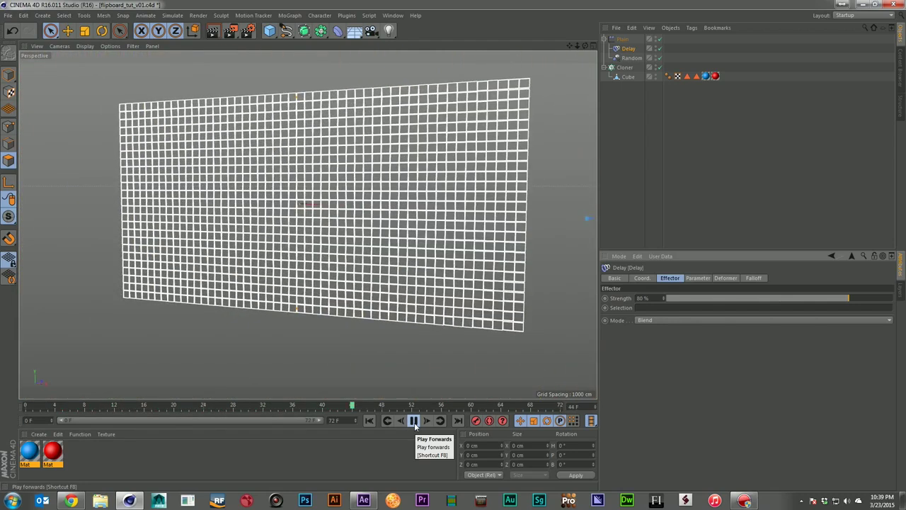
key("shift+f")
left_click(661, 320)
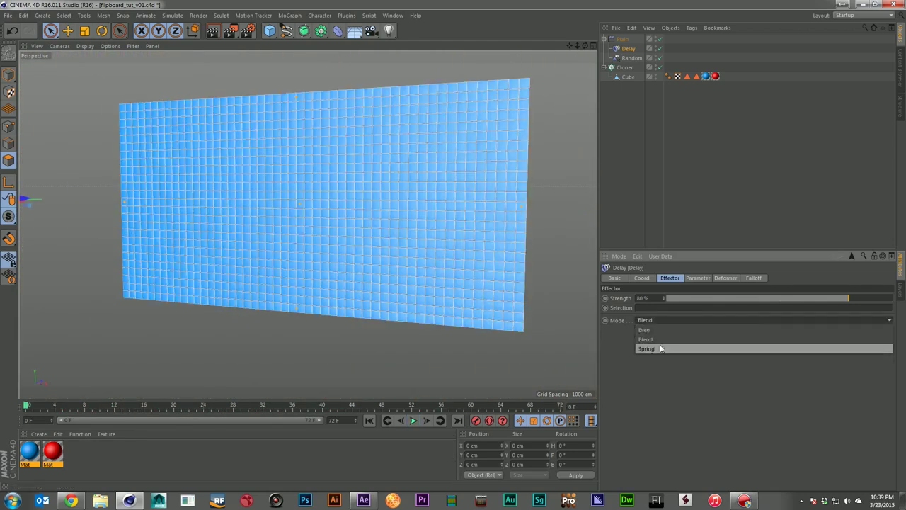
left_click(661, 349)
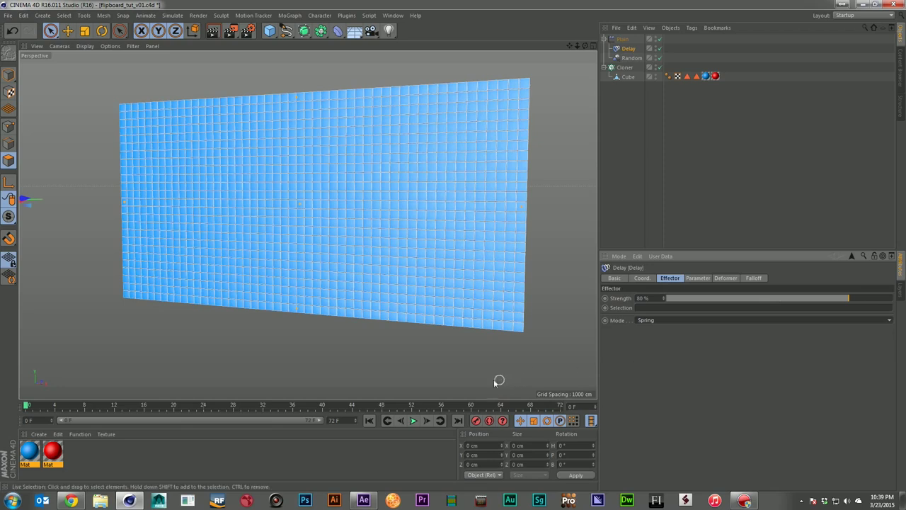
left_click(415, 422)
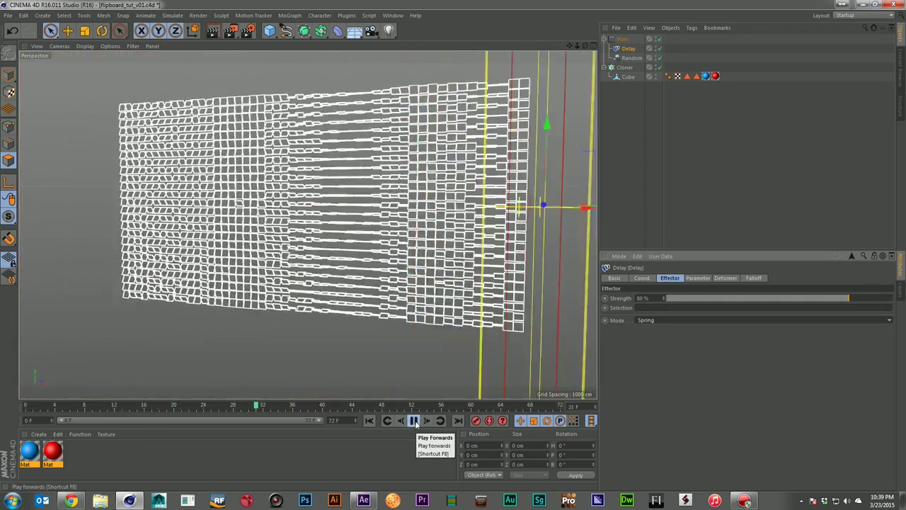
left_click(415, 422)
- Make a hardware preview of all frames with the spring delay and examine its playback in the Picture Viewer
left_click(230, 31)
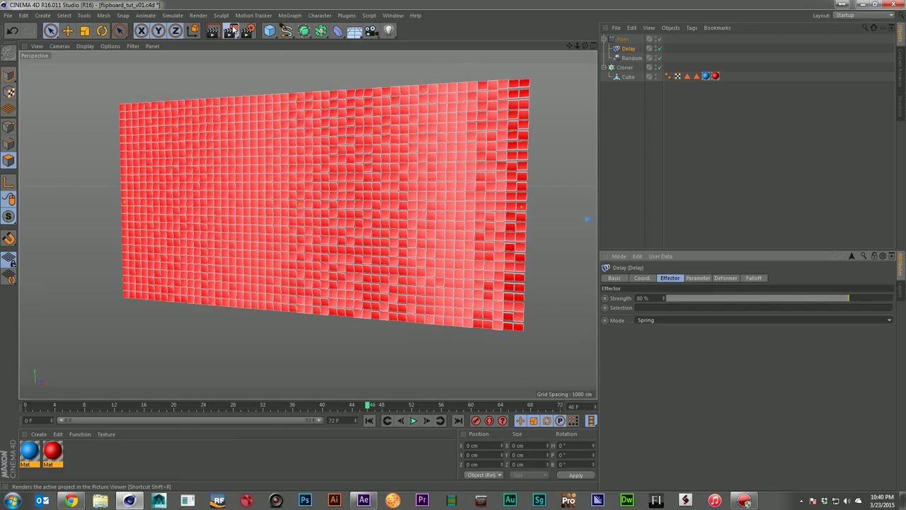
left_click(283, 117)
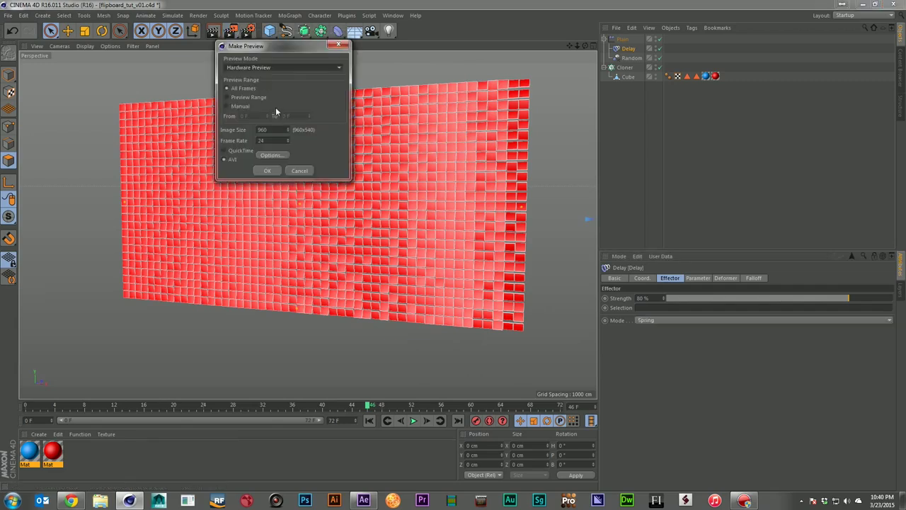
left_click(282, 63)
left_click(282, 87)
left_click(268, 171)
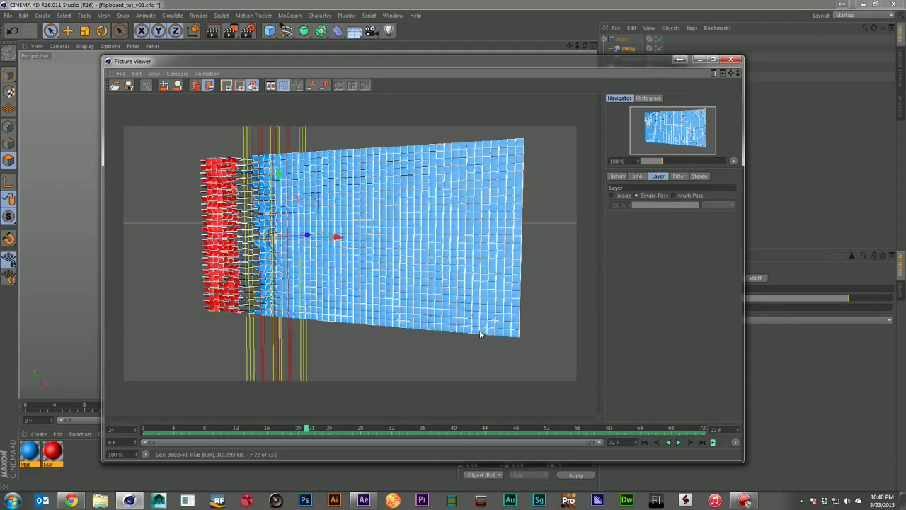
left_click(690, 429)
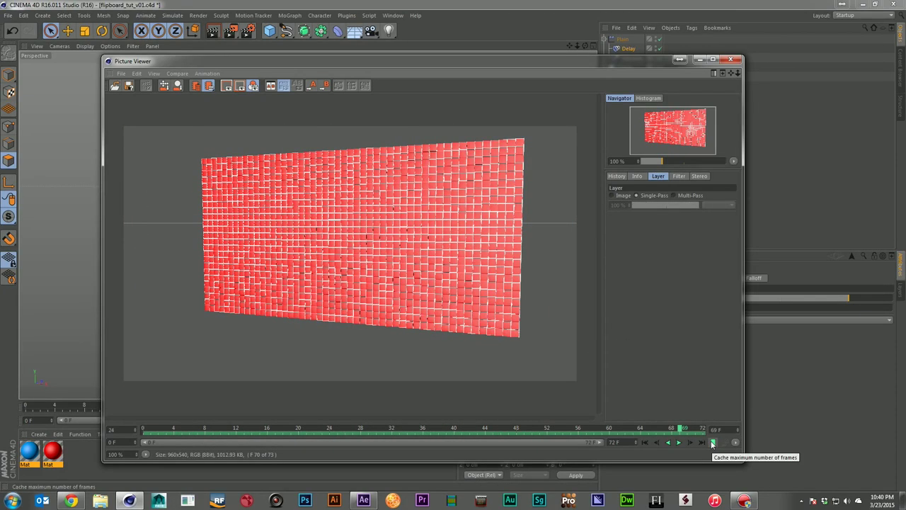